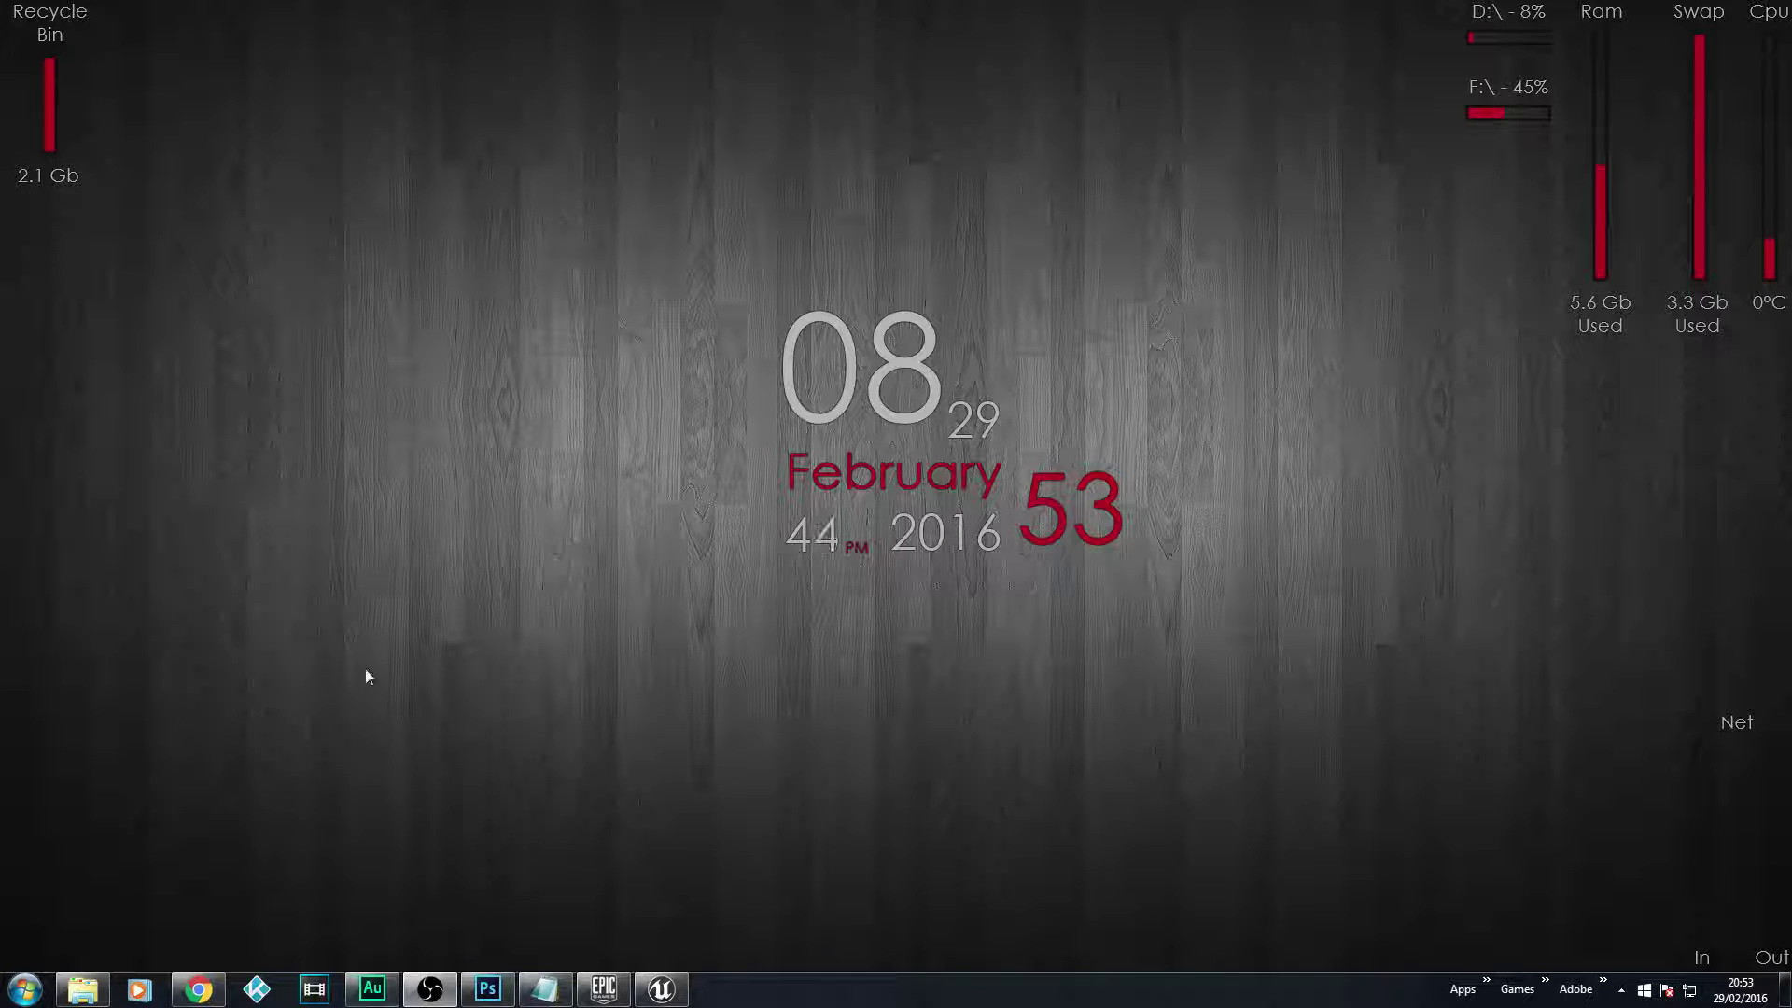
- Bring Photoshop to the front and minimize it to reveal the desktop
left_click(487, 988)
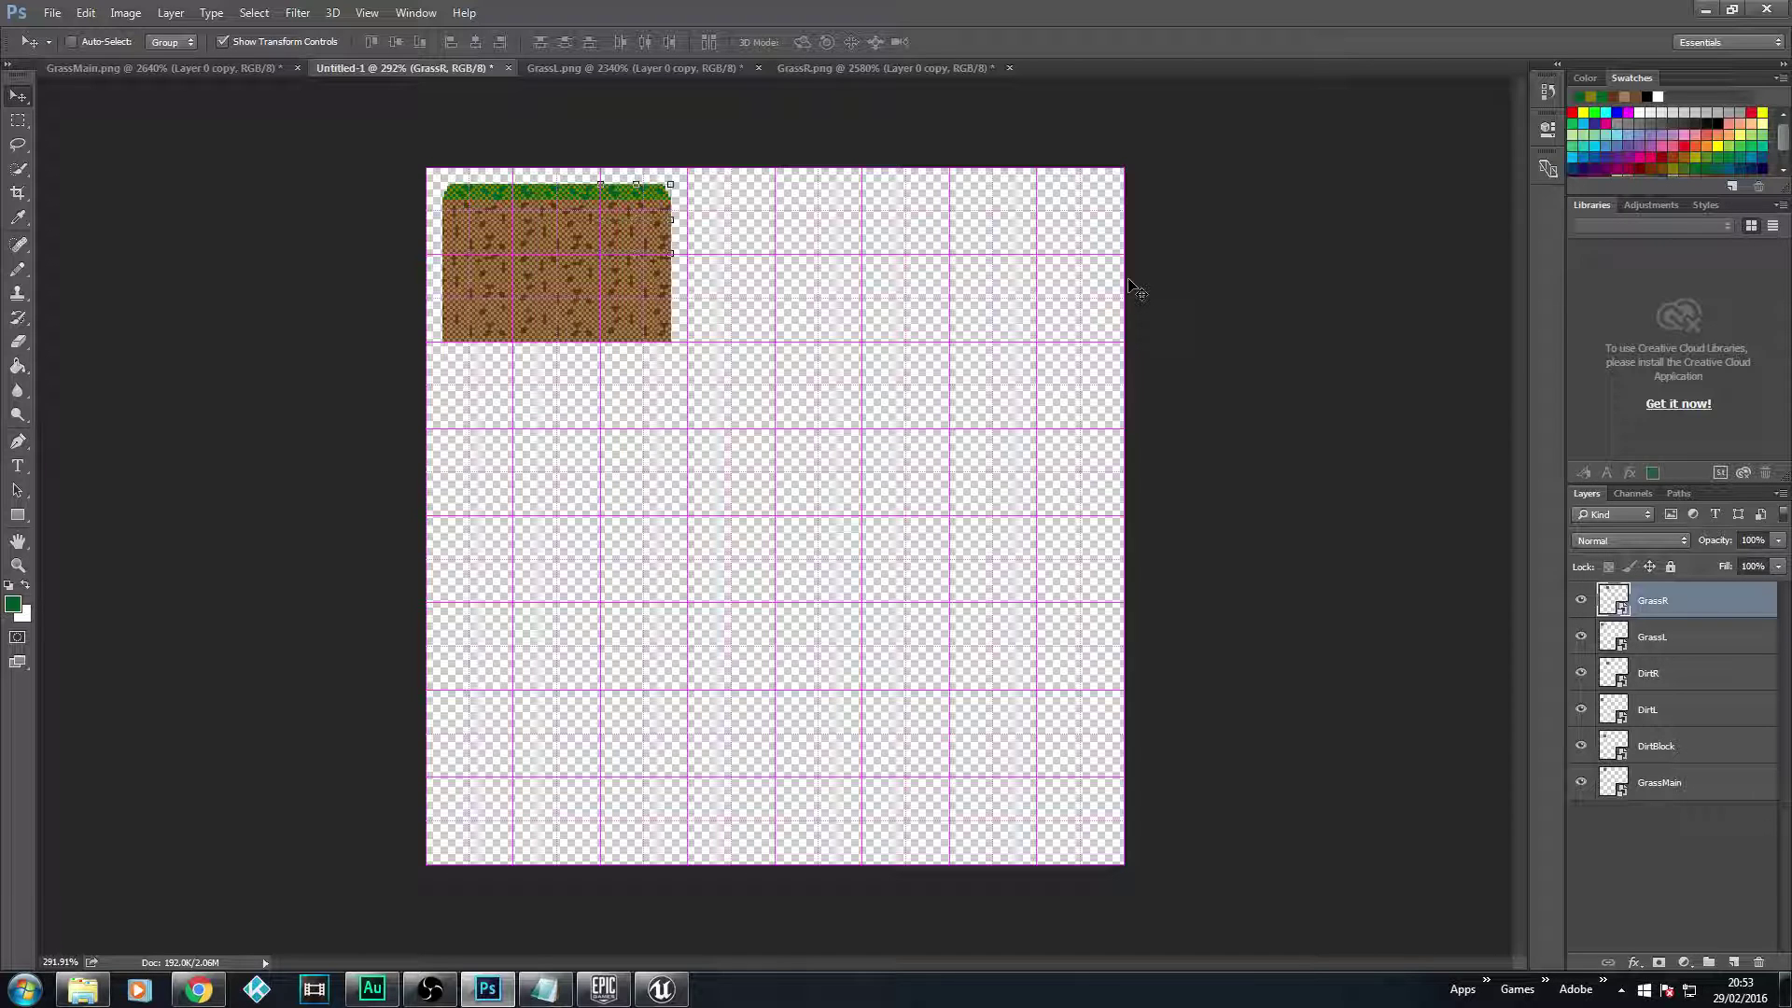
left_click(1706, 12)
- Restore the Unreal Editor and browse the SpriteSheet texture's Sprite Actions menu without choosing one
mouse_move(668, 996)
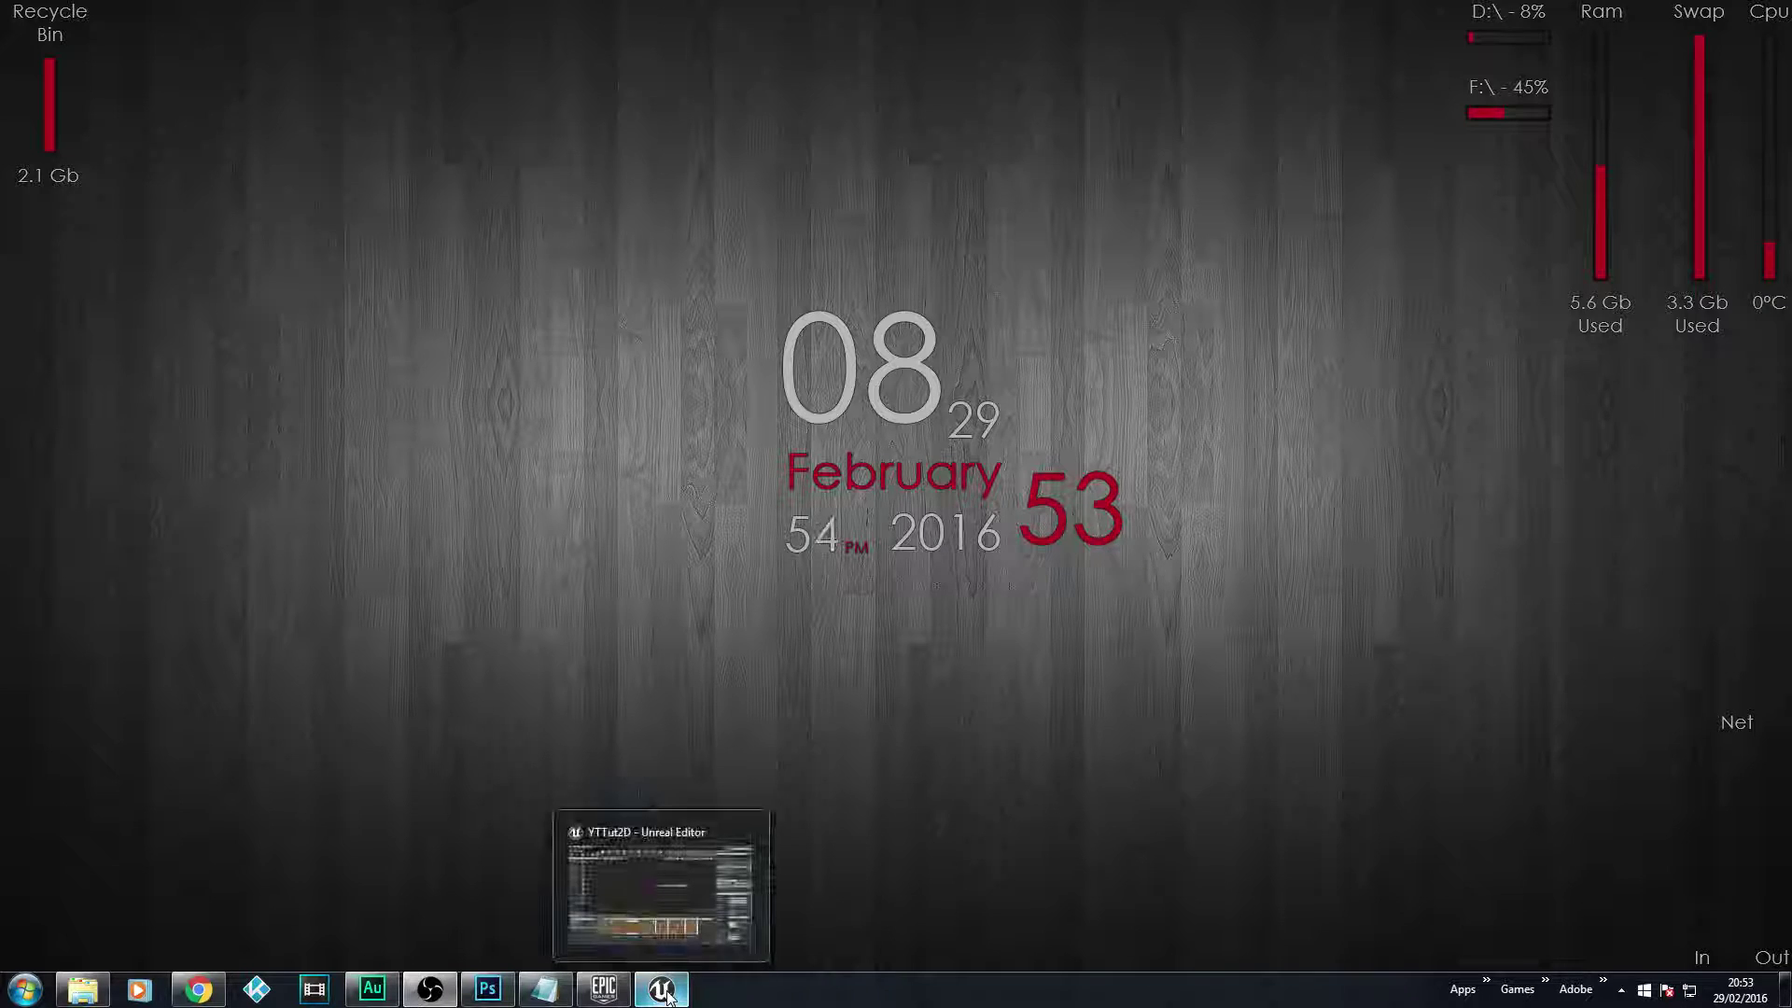
left_click(657, 903)
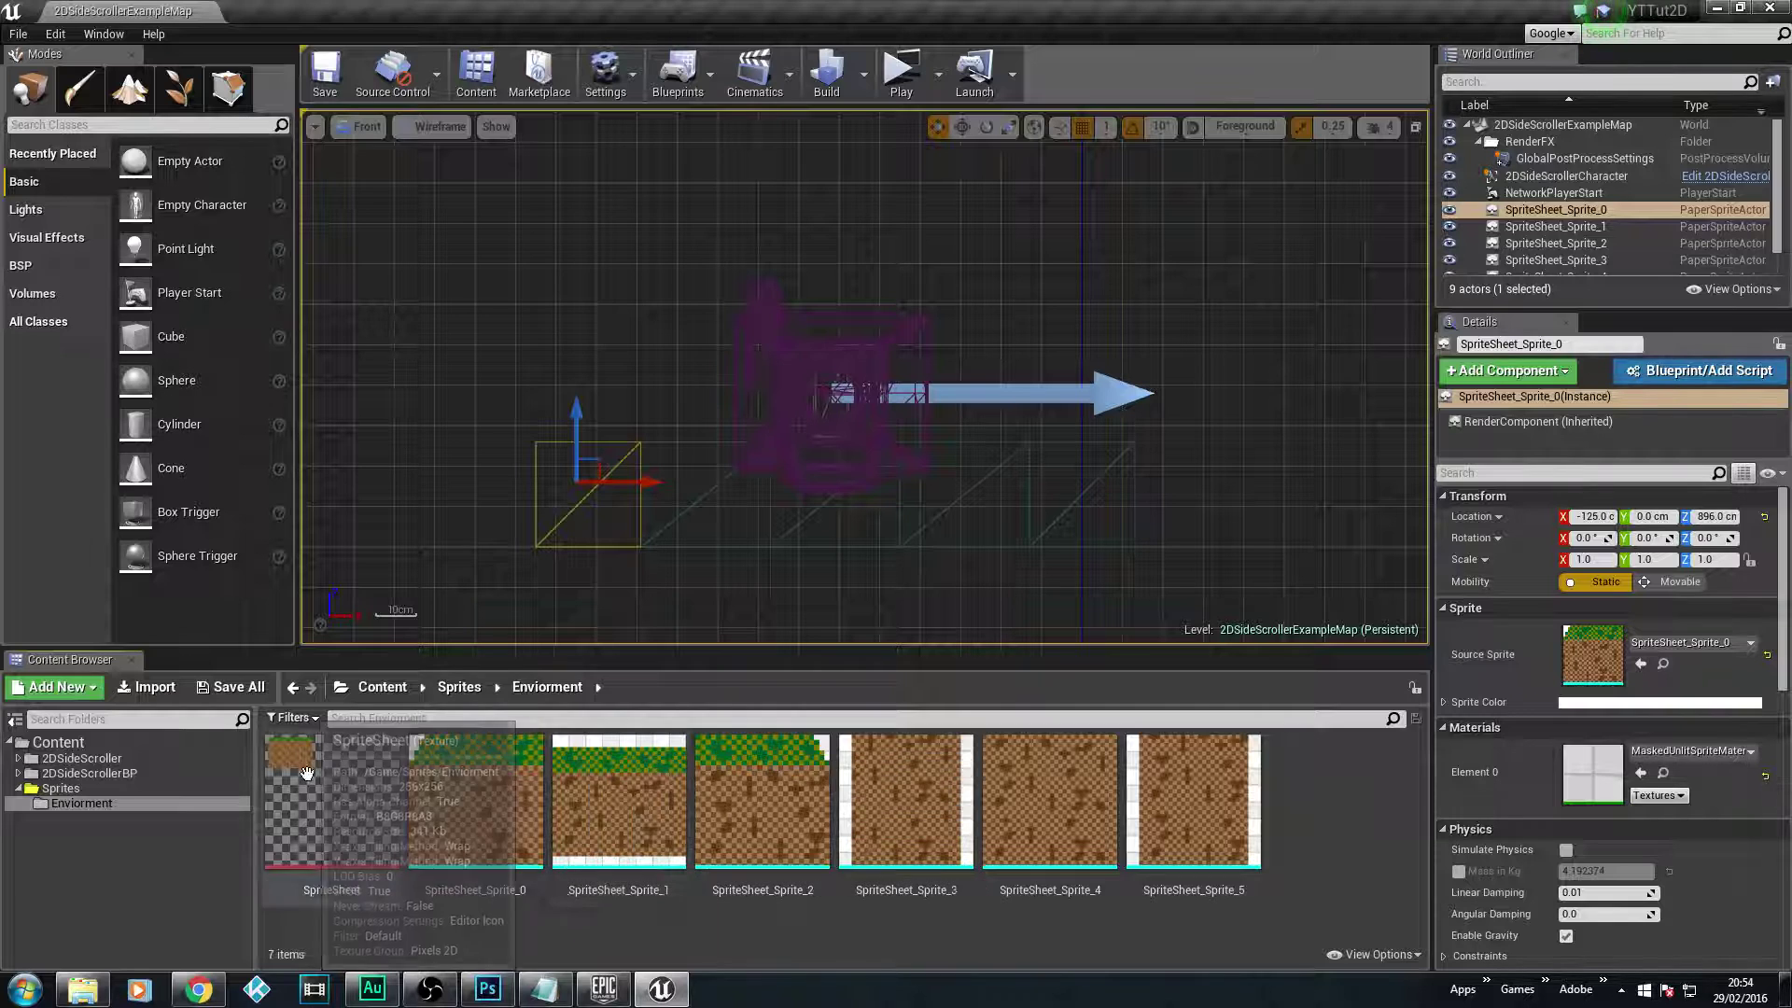
right_click(312, 802)
mouse_move(427, 556)
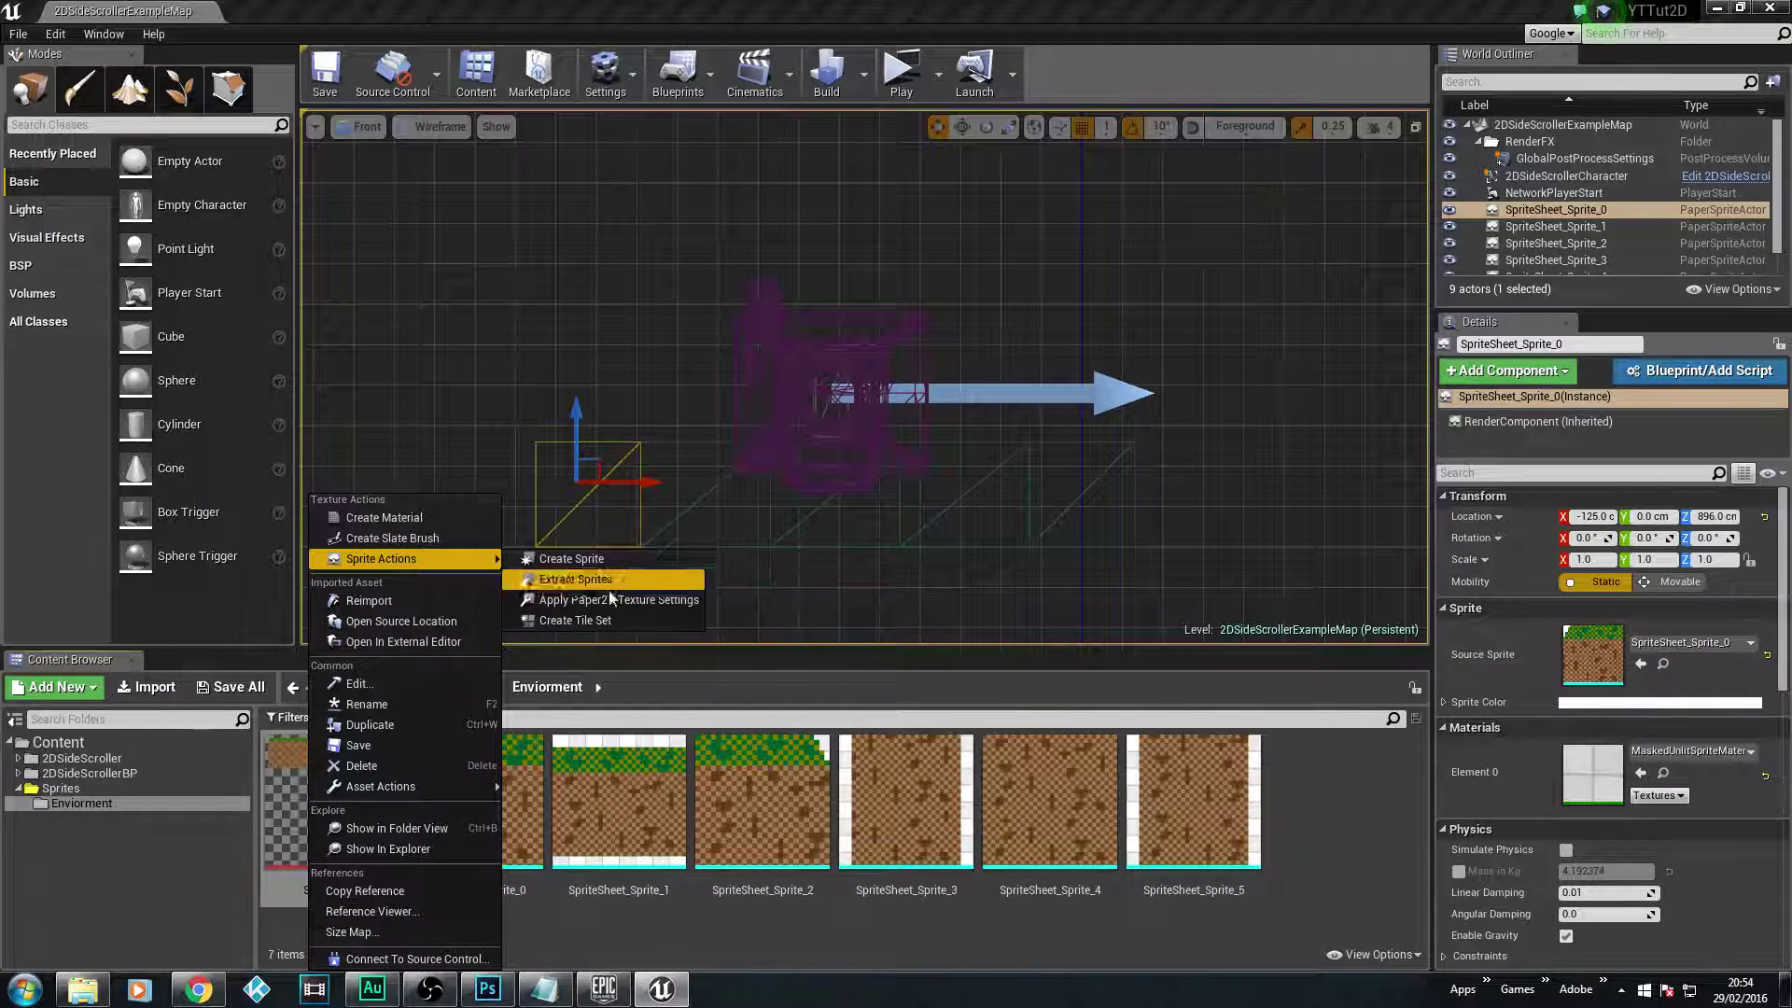
left_click(1347, 862)
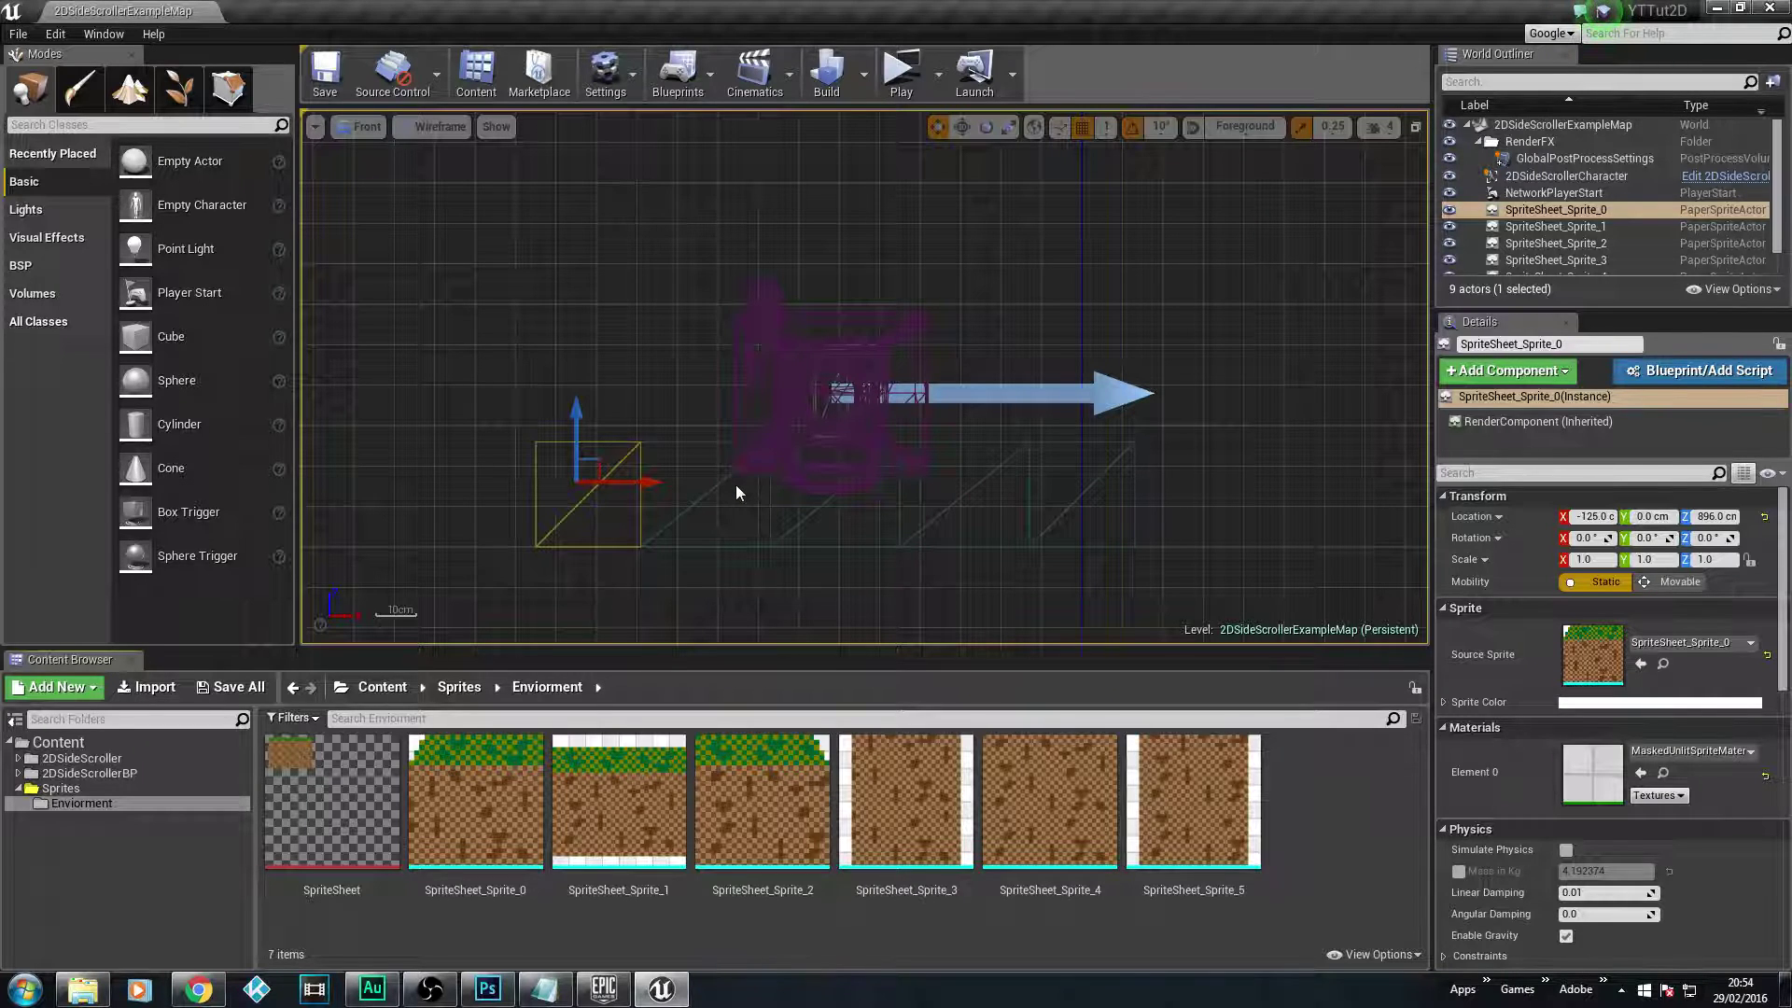
key("alt+p")
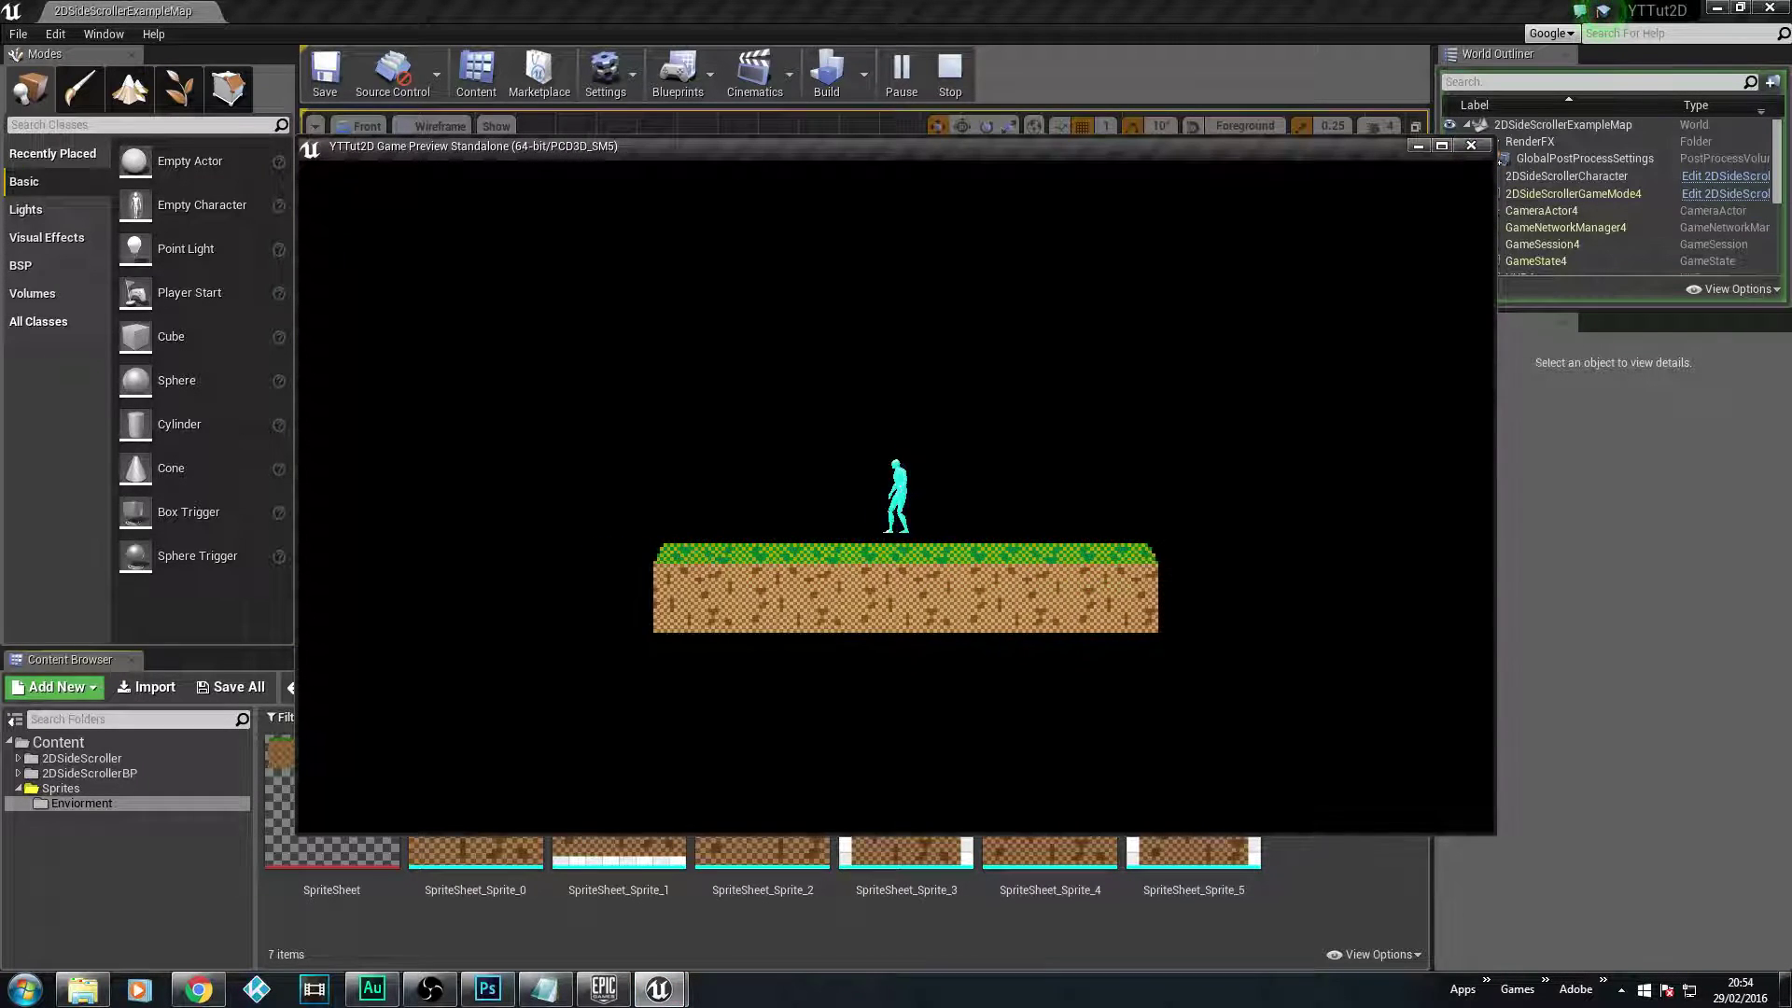
key("space")
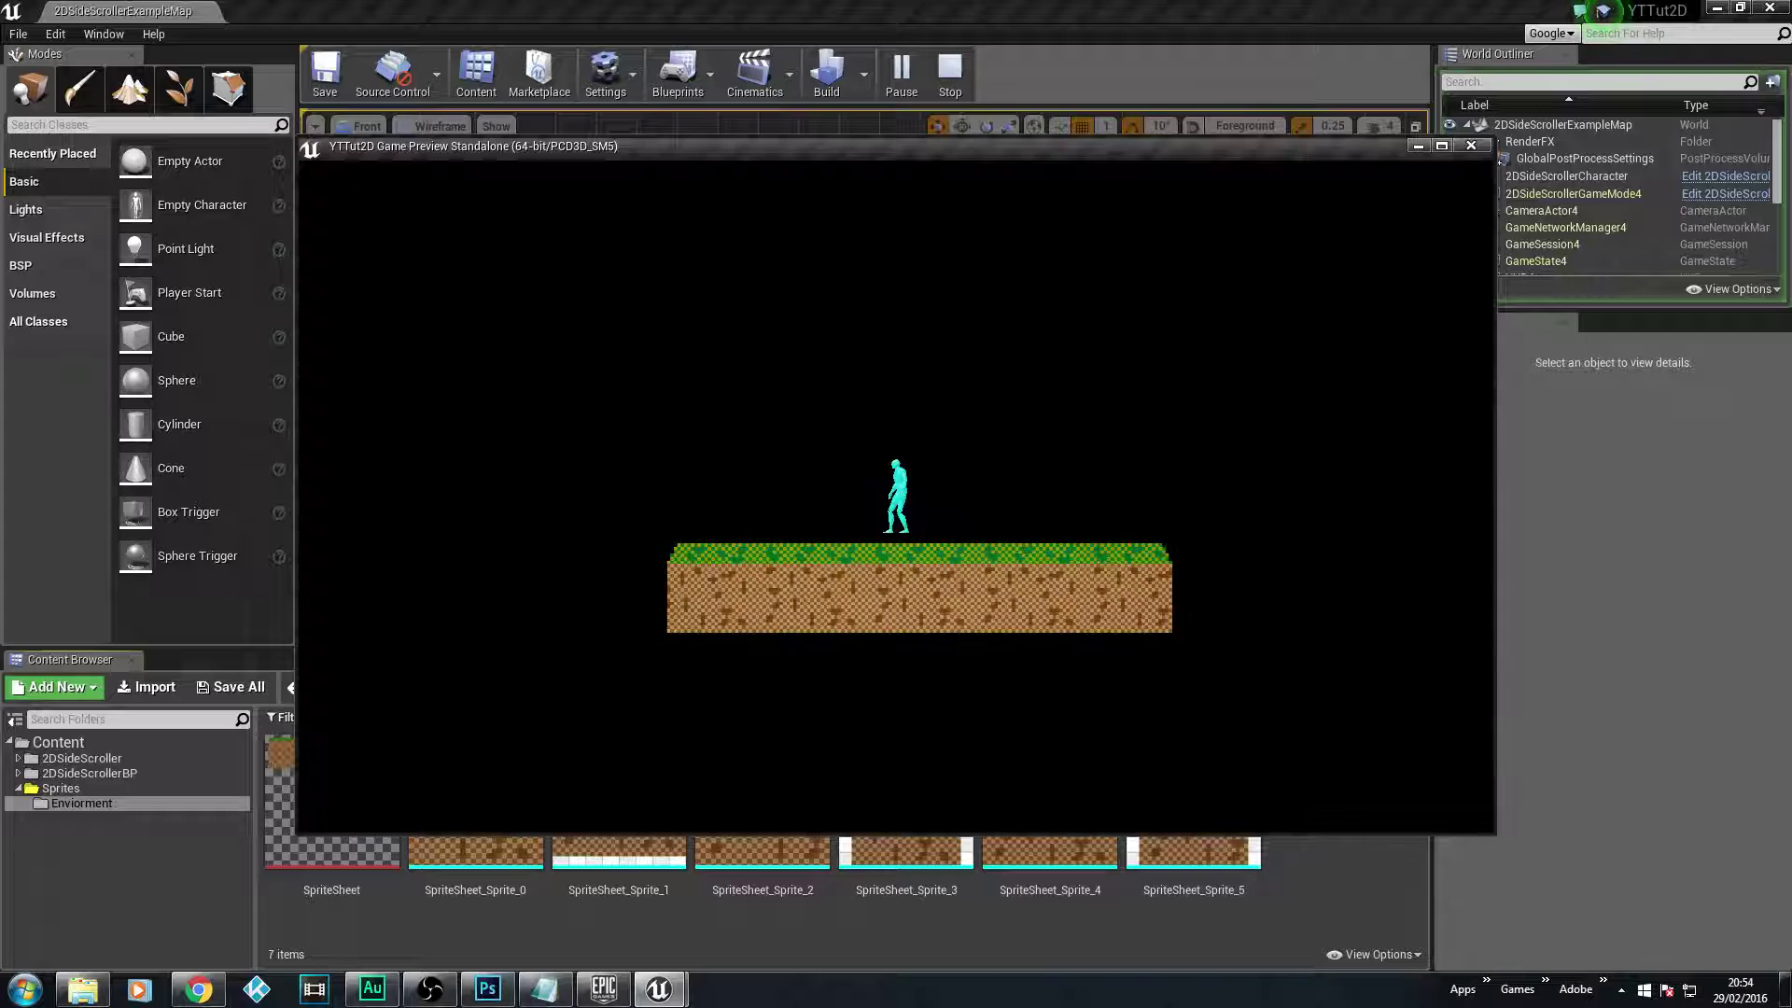
key("d")
key("a")
key("space")
key("d")
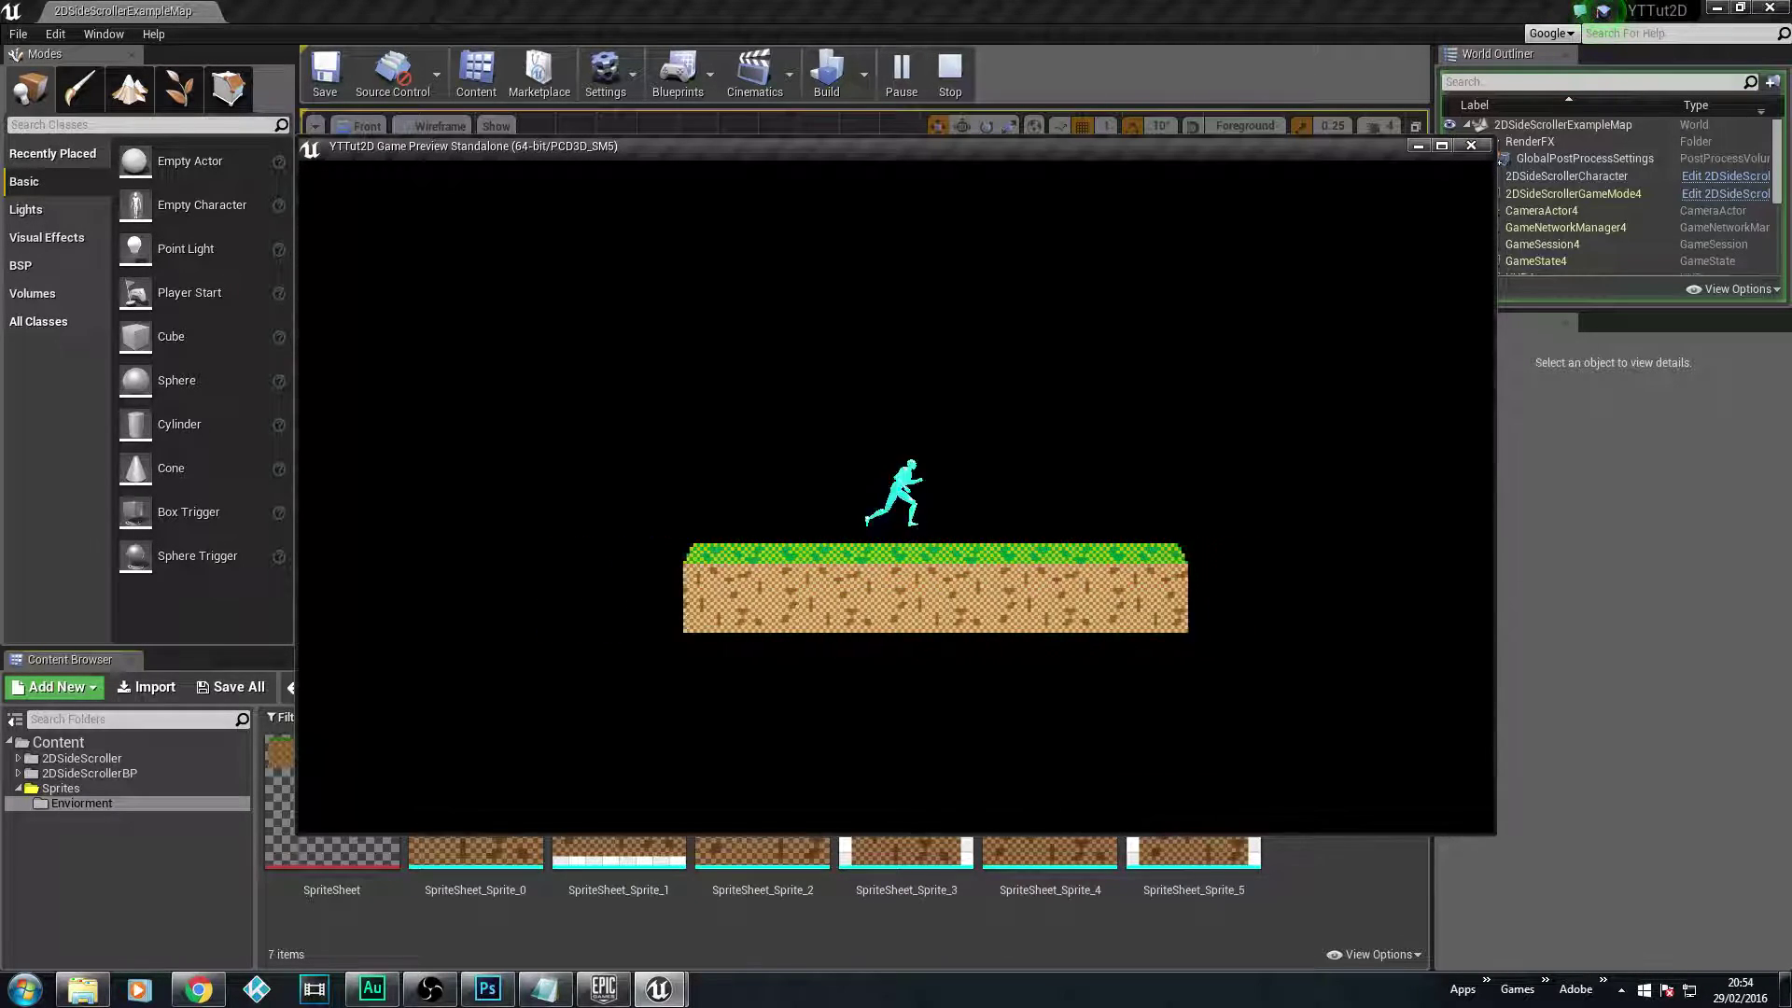
key("Escape")
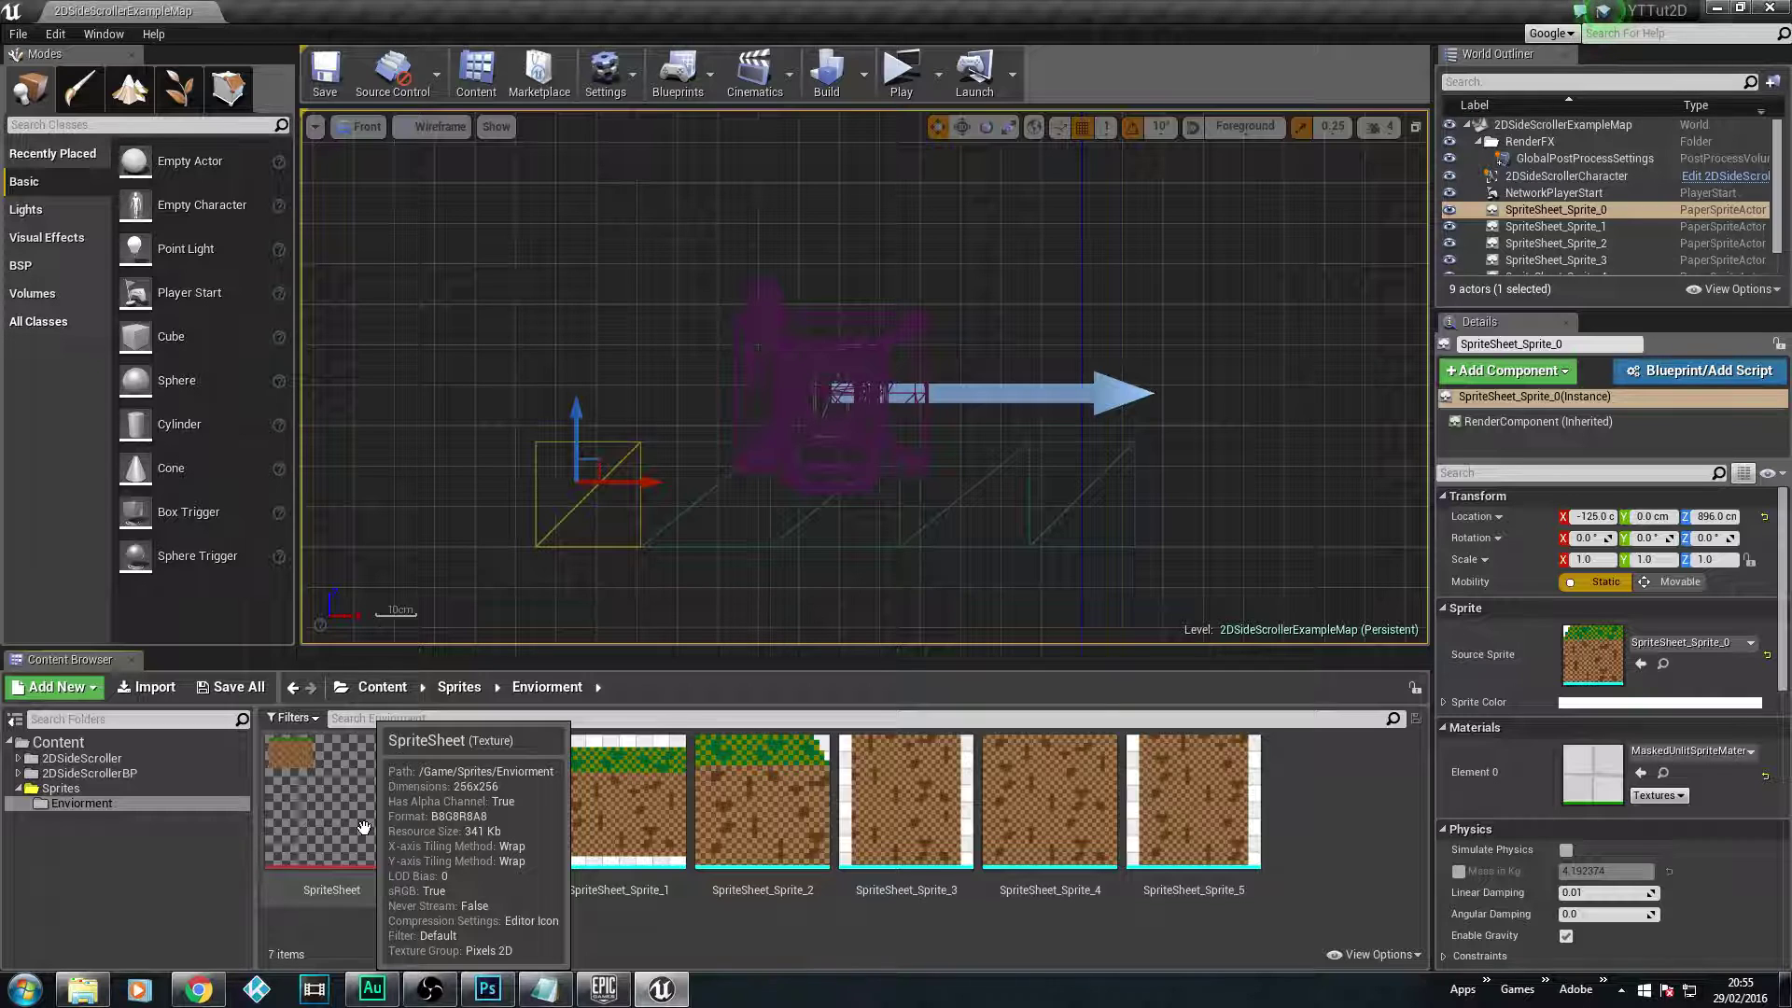
- Use Sprite Actions > Create Tile Set on the SpriteSheet texture to make SpriteSheet_TileSet
left_click(325, 785)
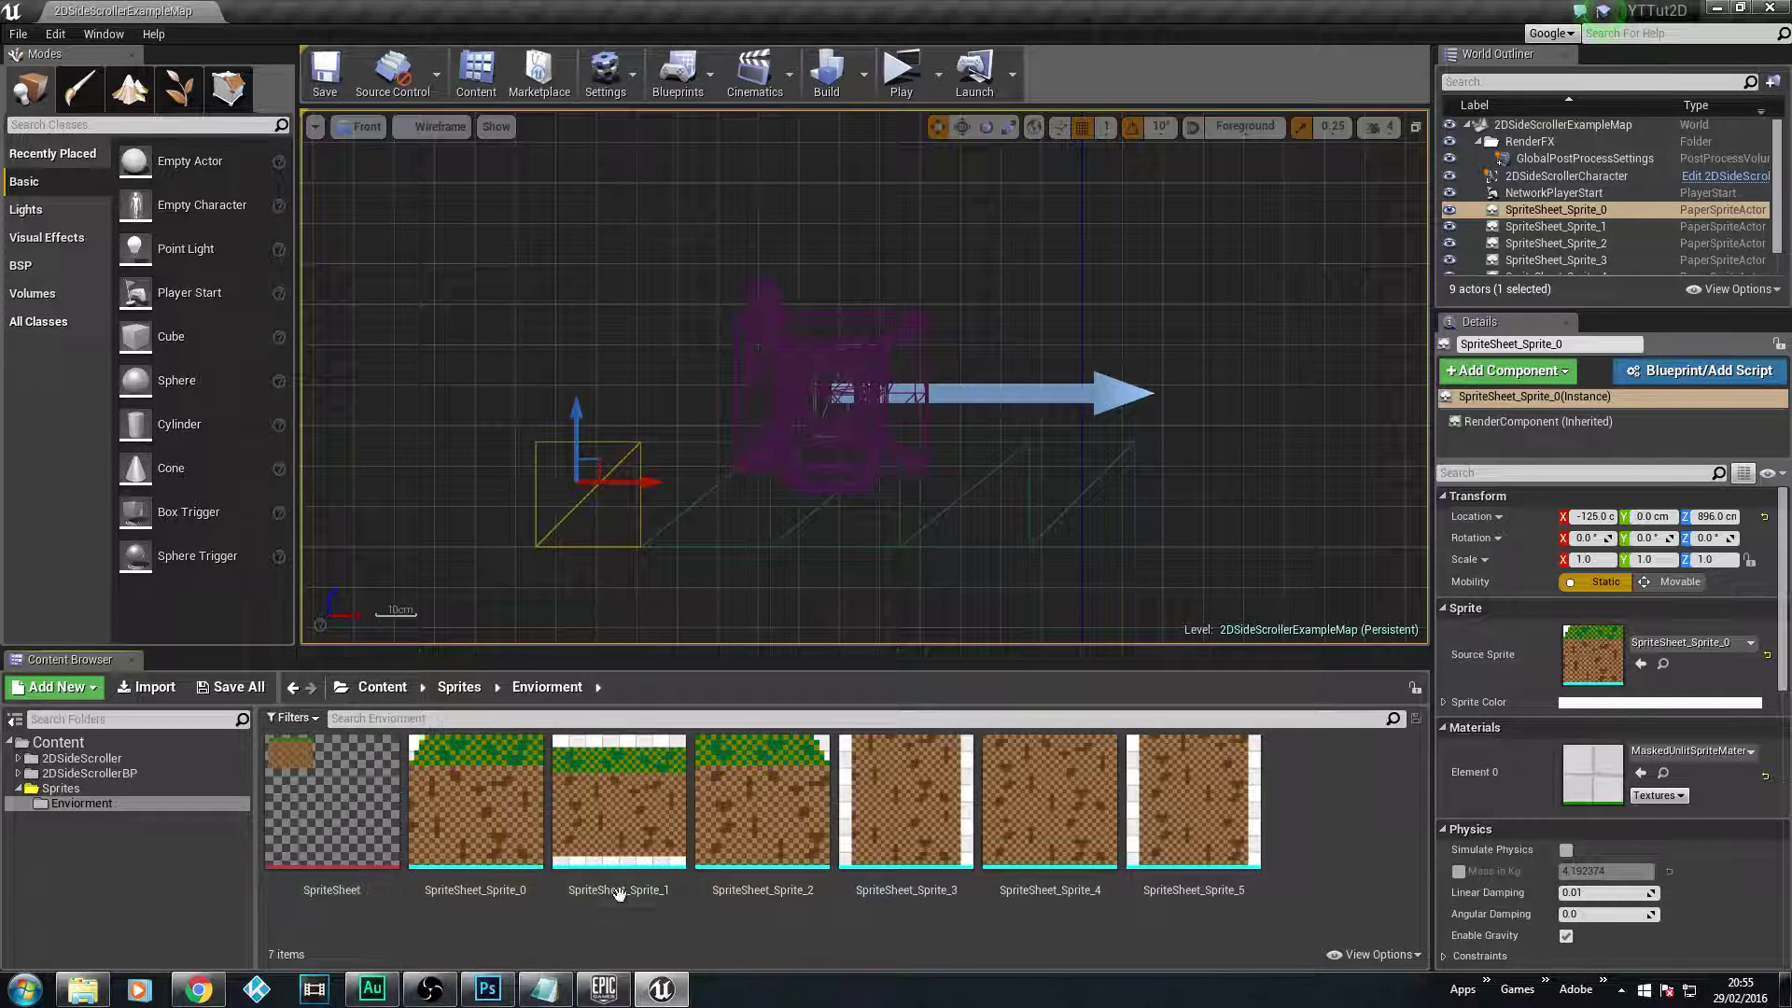
right_click(325, 785)
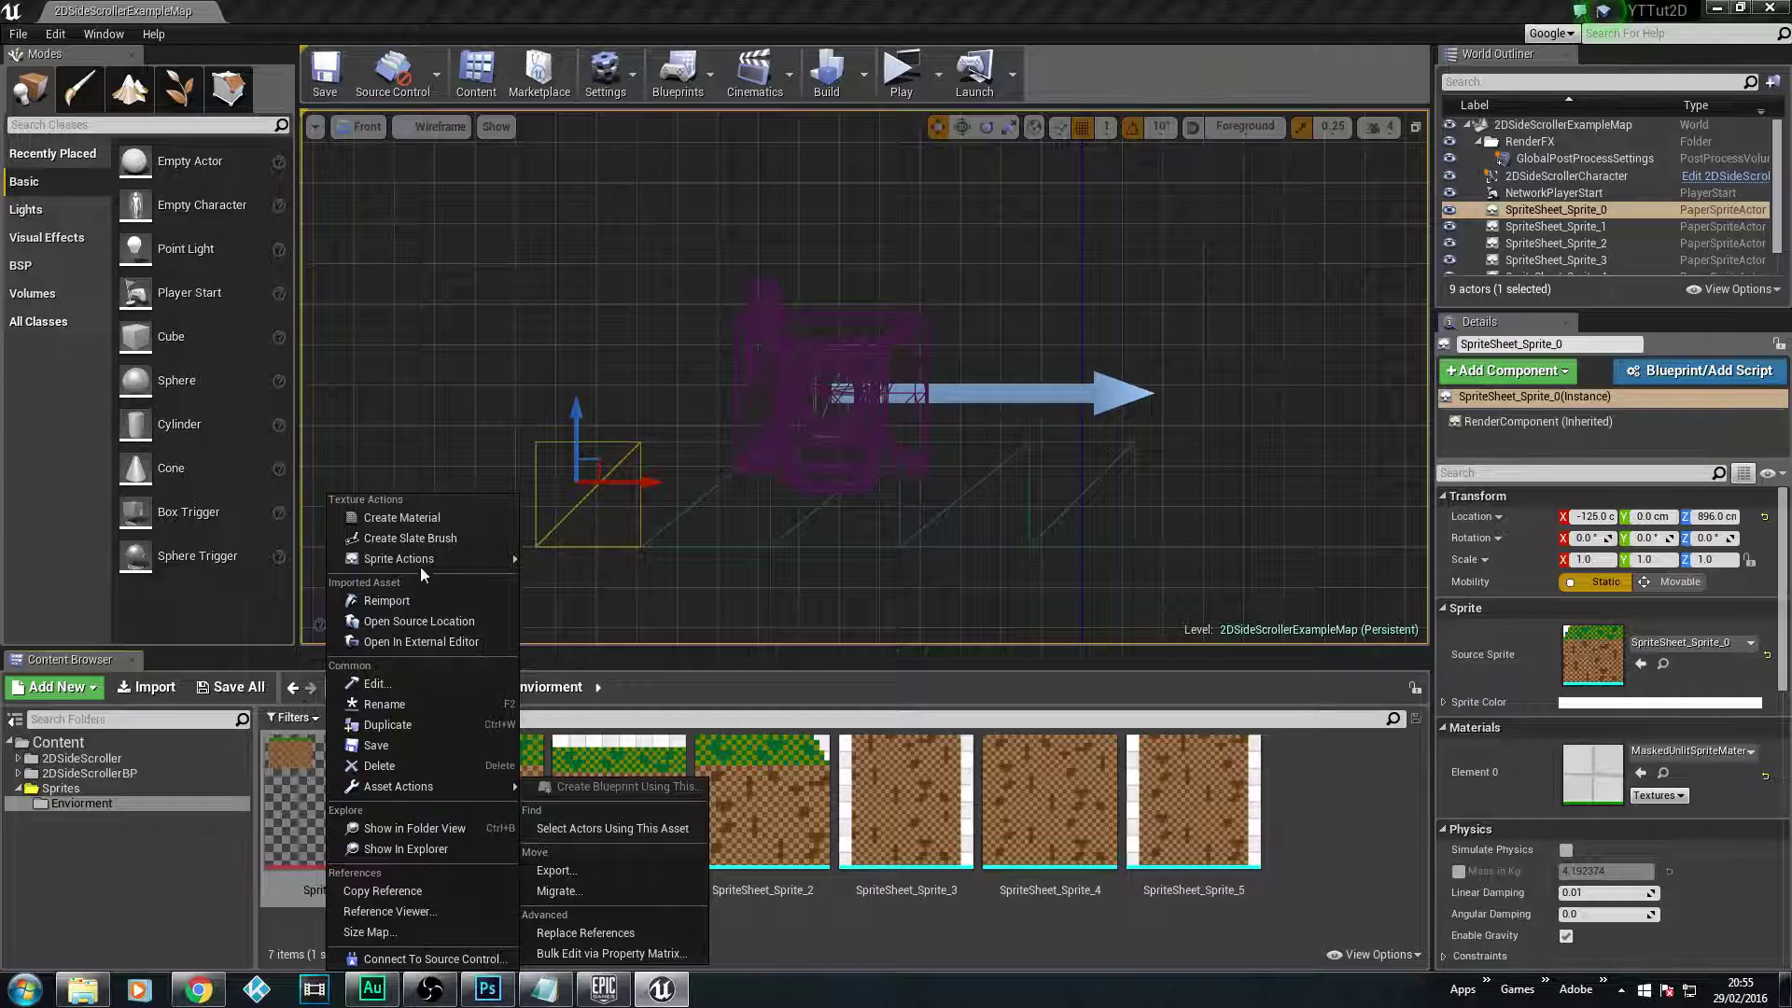
mouse_move(423, 560)
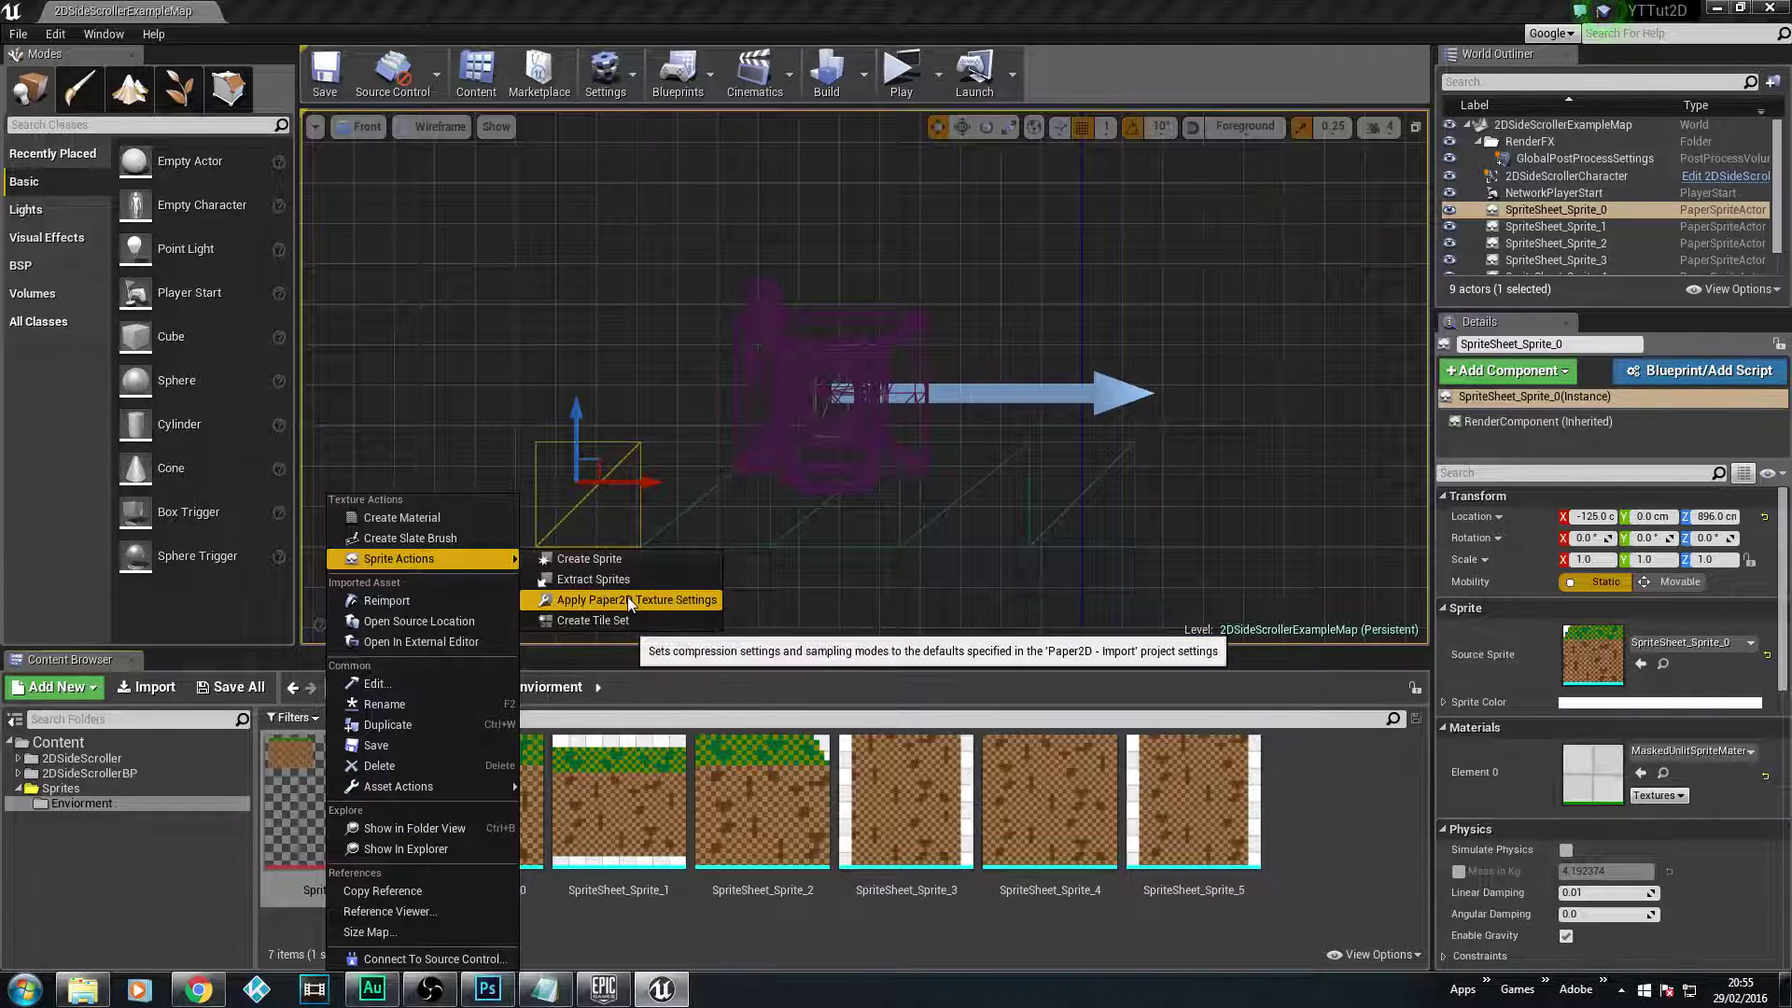
left_click(593, 619)
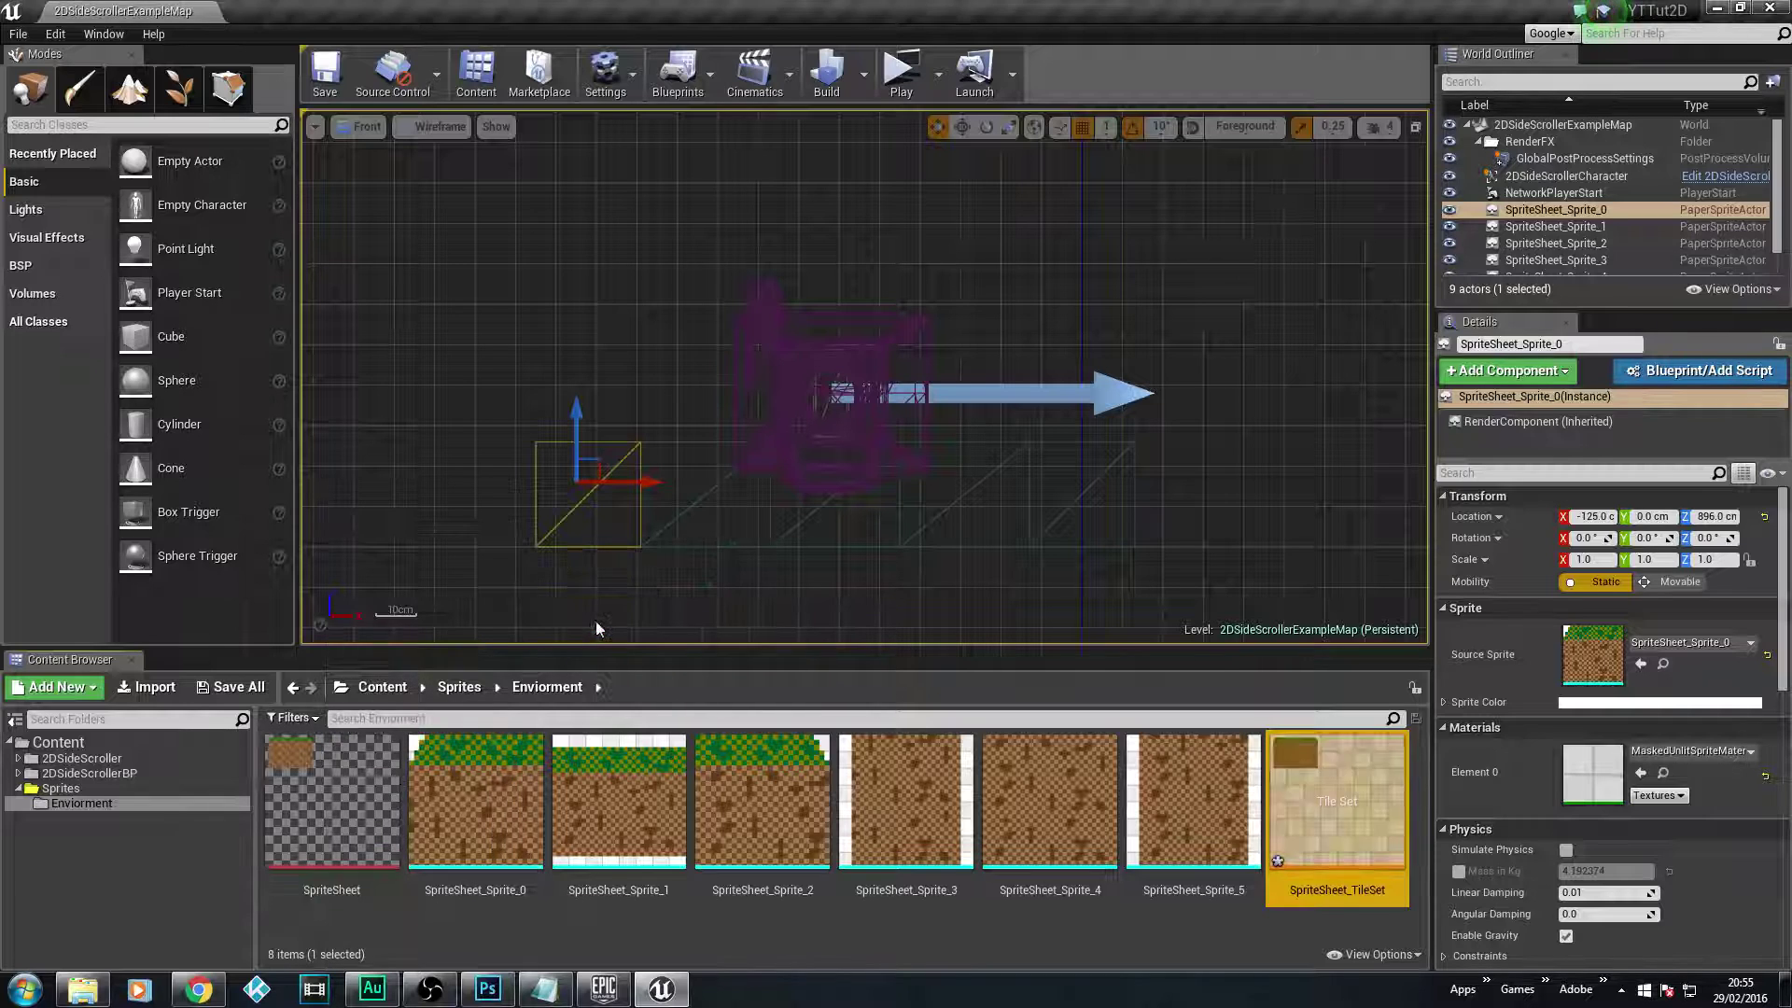
left_click(1169, 938)
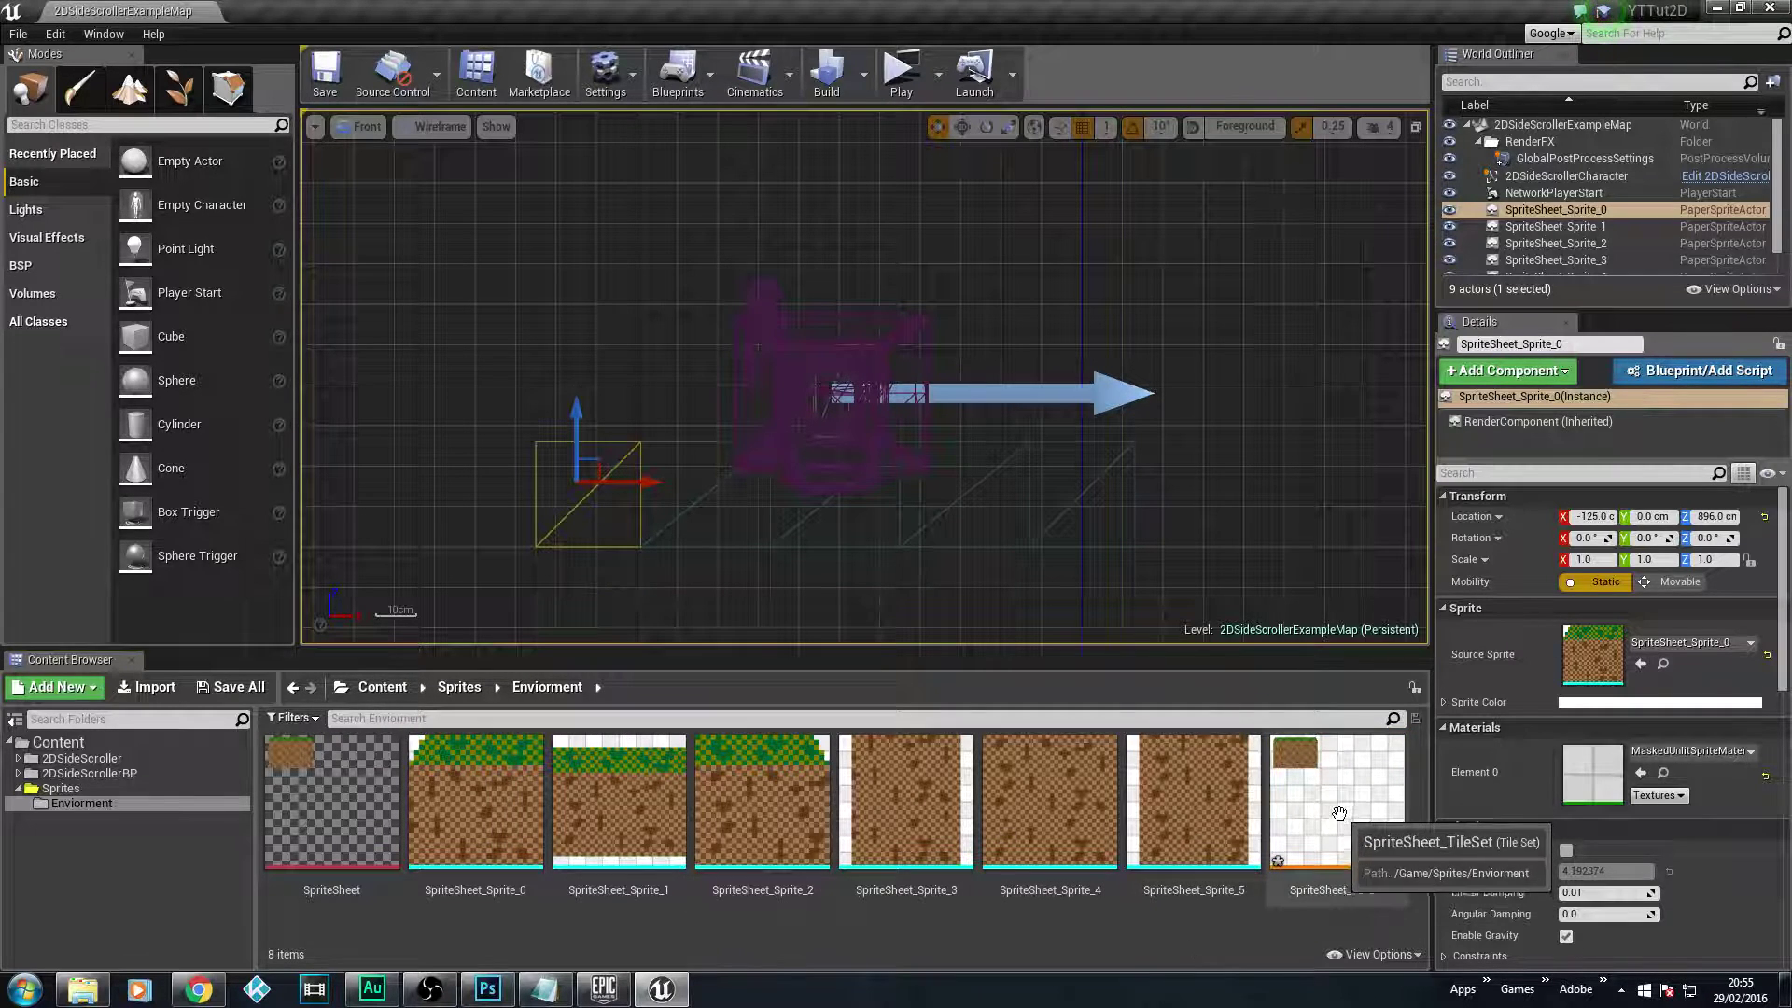
- Open SpriteSheet_TileSet, widen the Single Tile Editor panel and reframe the Tile Set View
double_click(1309, 784)
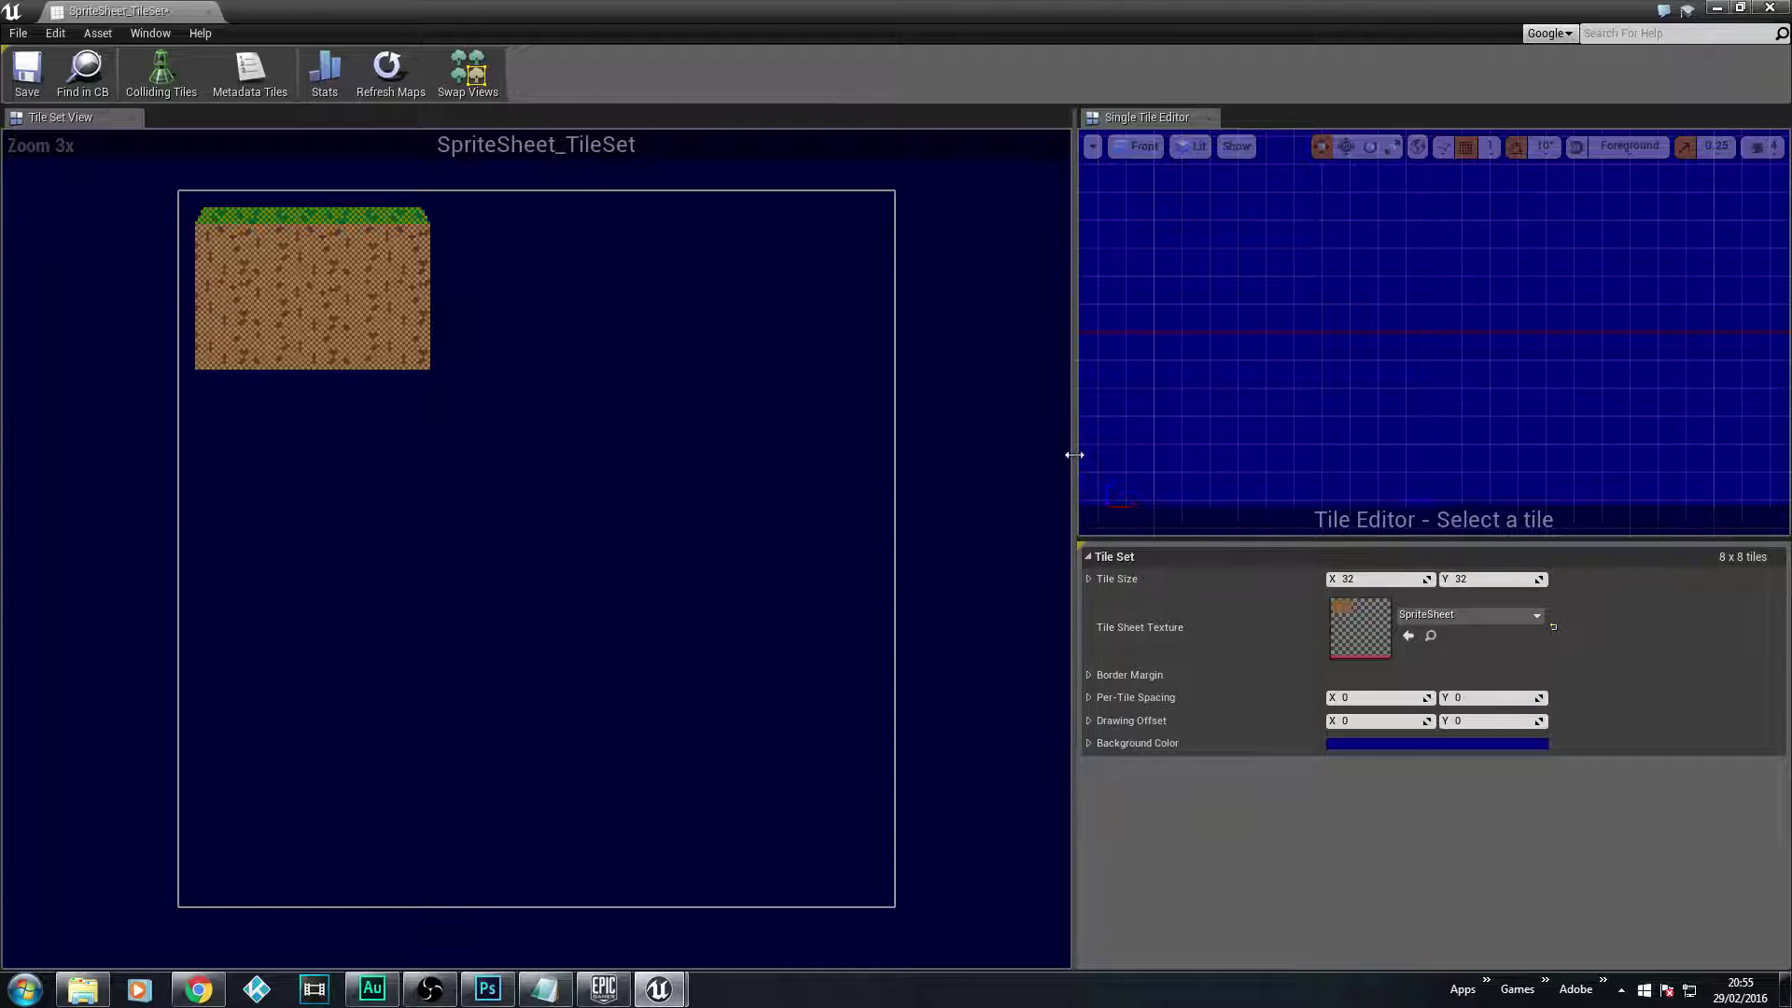
left_click_drag(1073, 451, 500, 439)
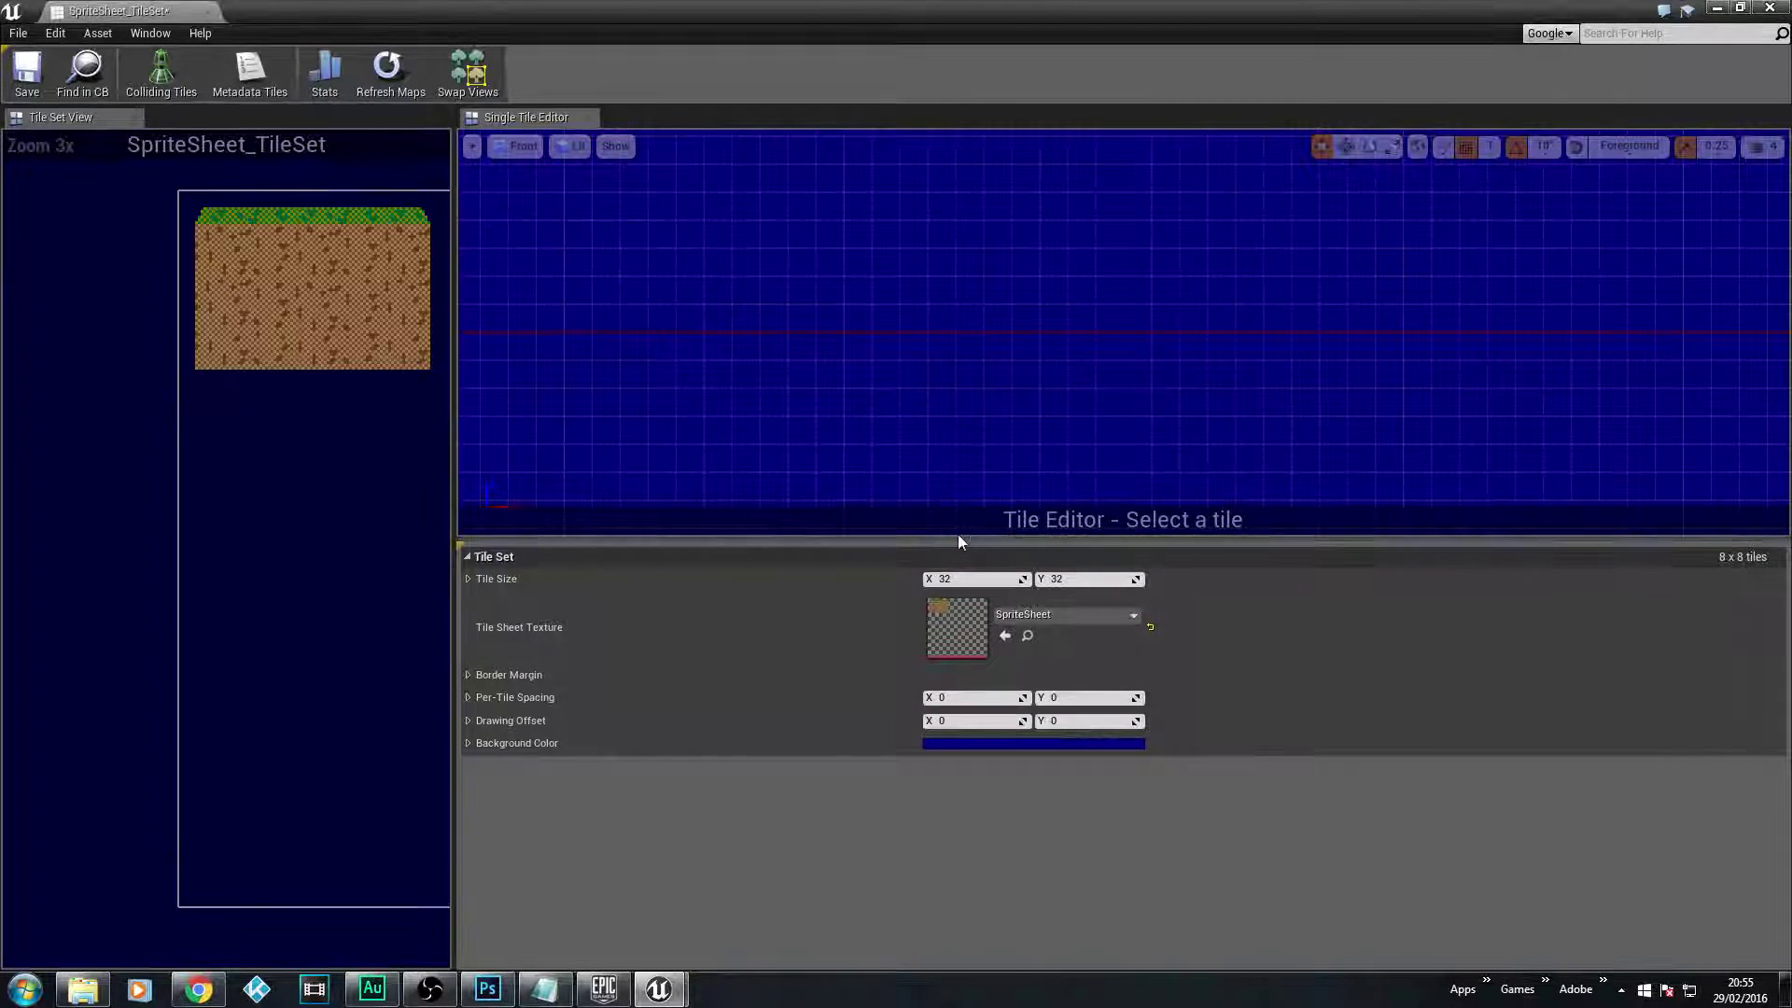
left_click_drag(948, 541, 955, 664)
left_click_drag(451, 472, 524, 476)
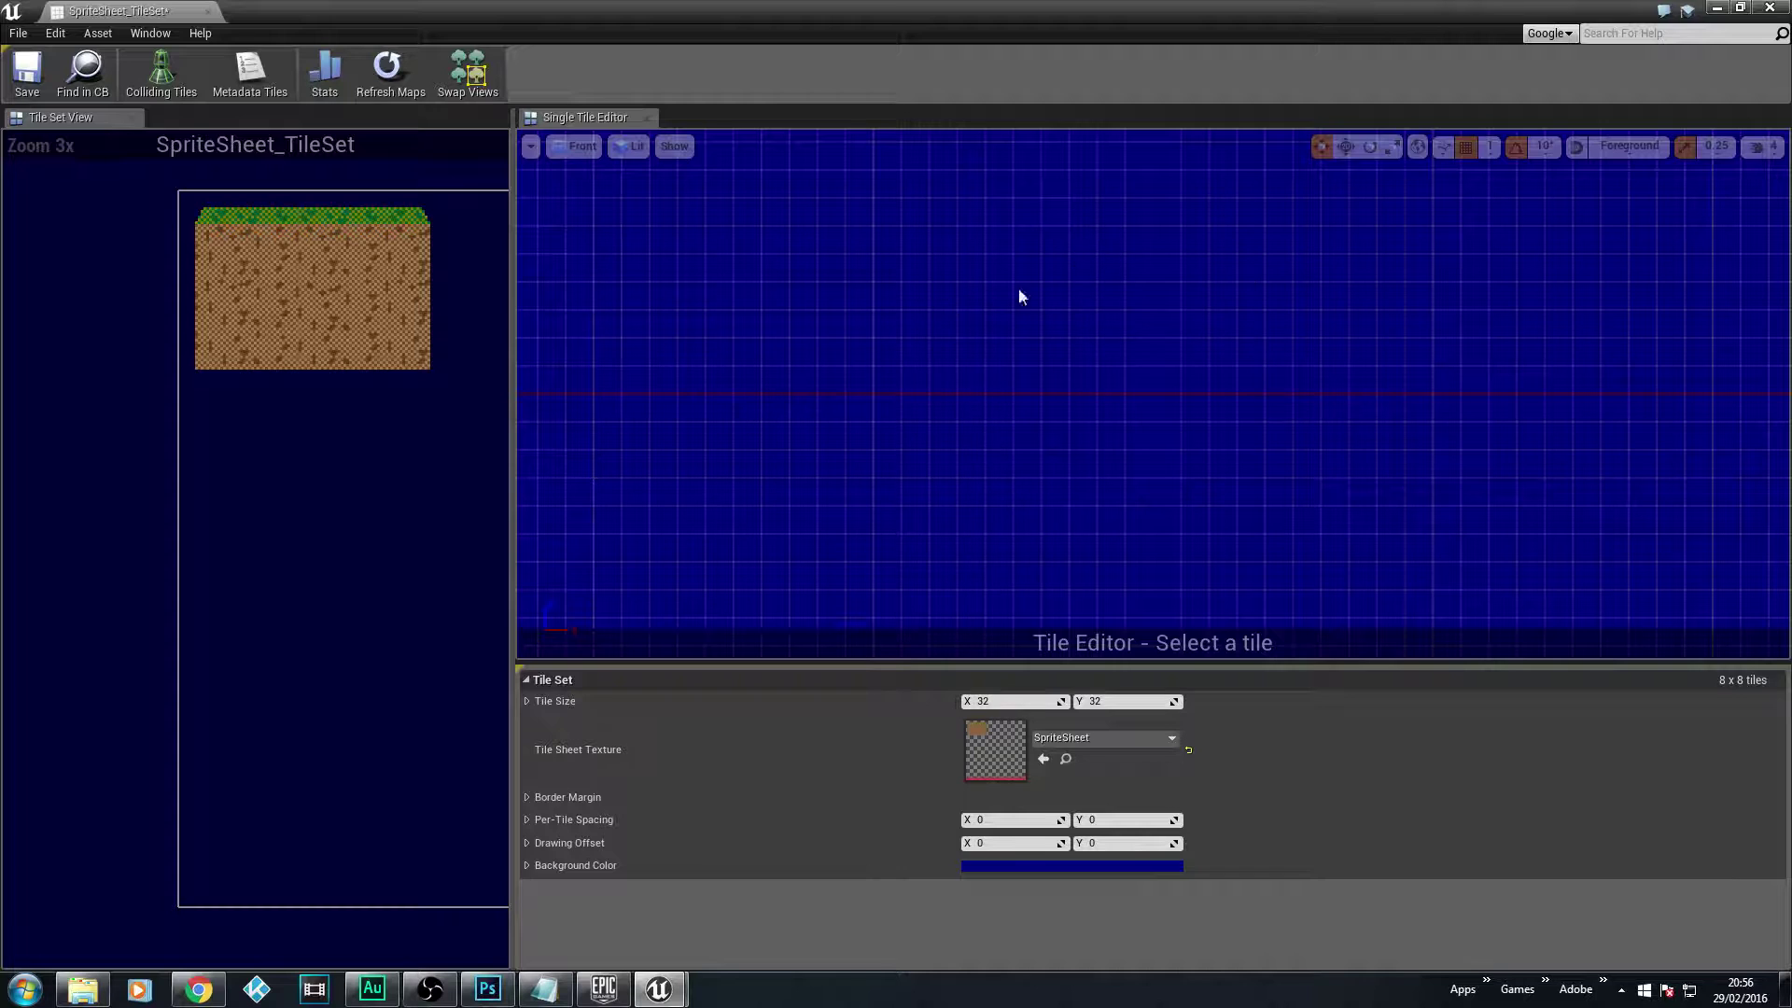
right_click_drag(400, 601, 197, 604)
scroll(250, 528, "down", 2)
scroll(250, 528, "up", 1)
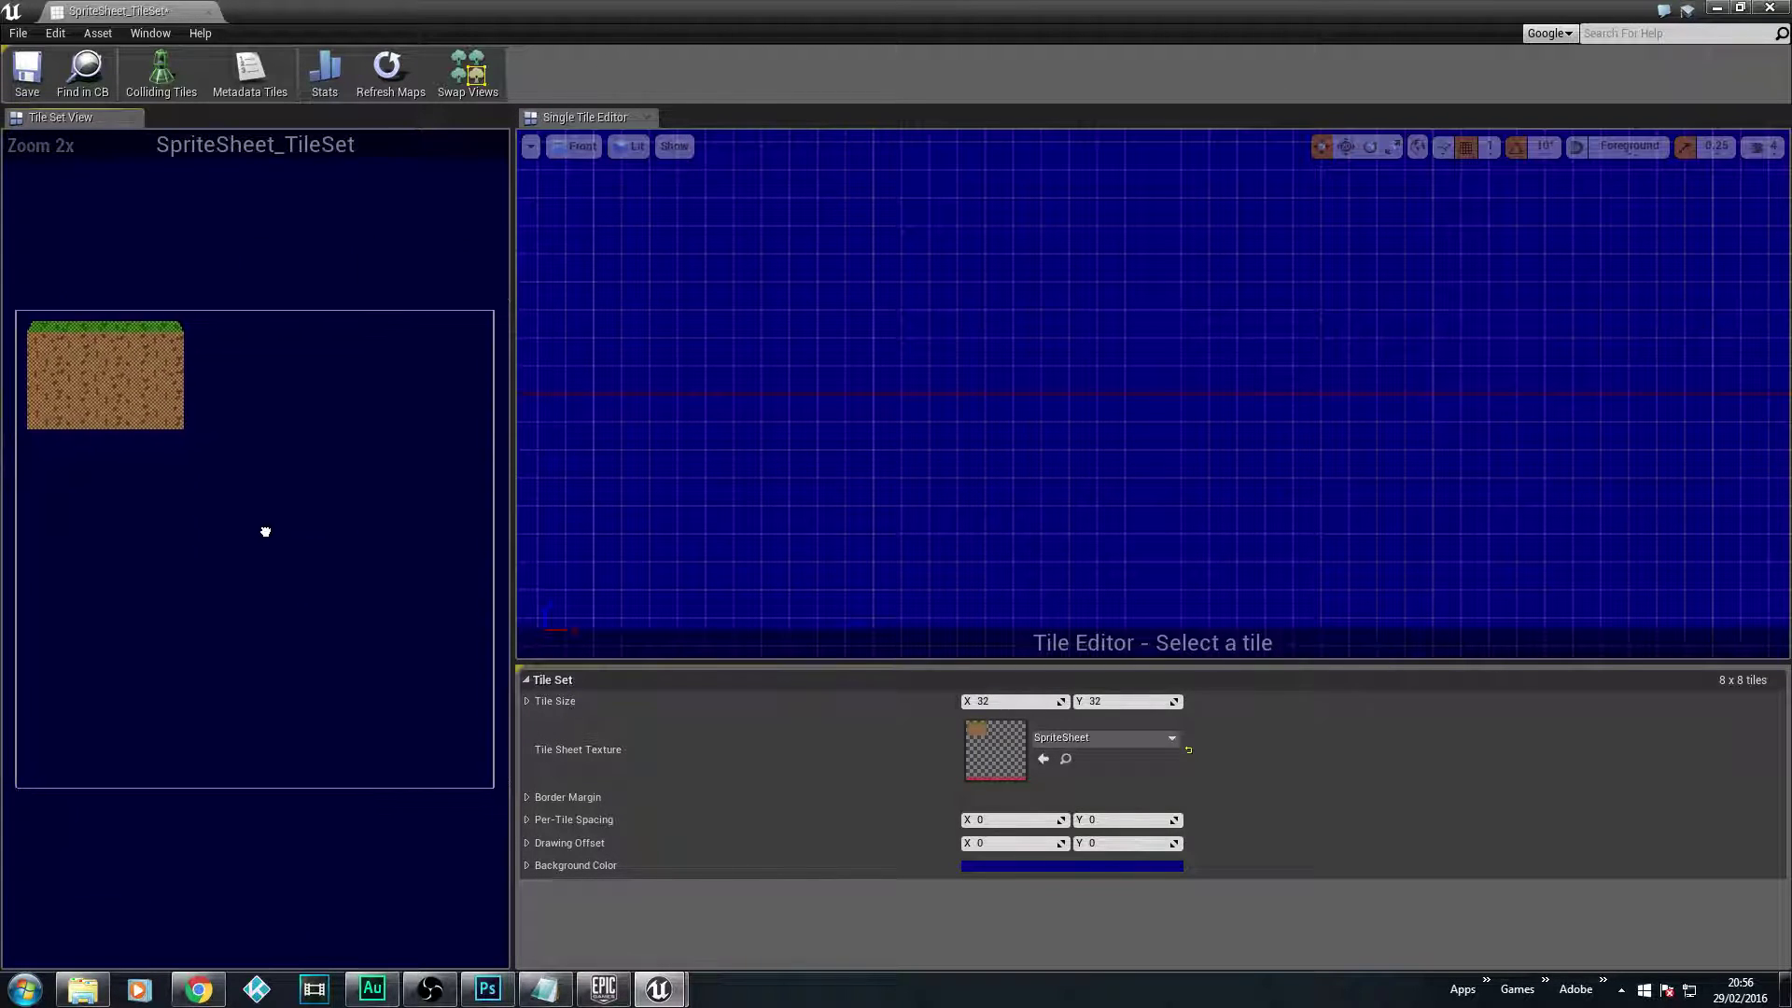
right_click_drag(266, 531, 269, 531)
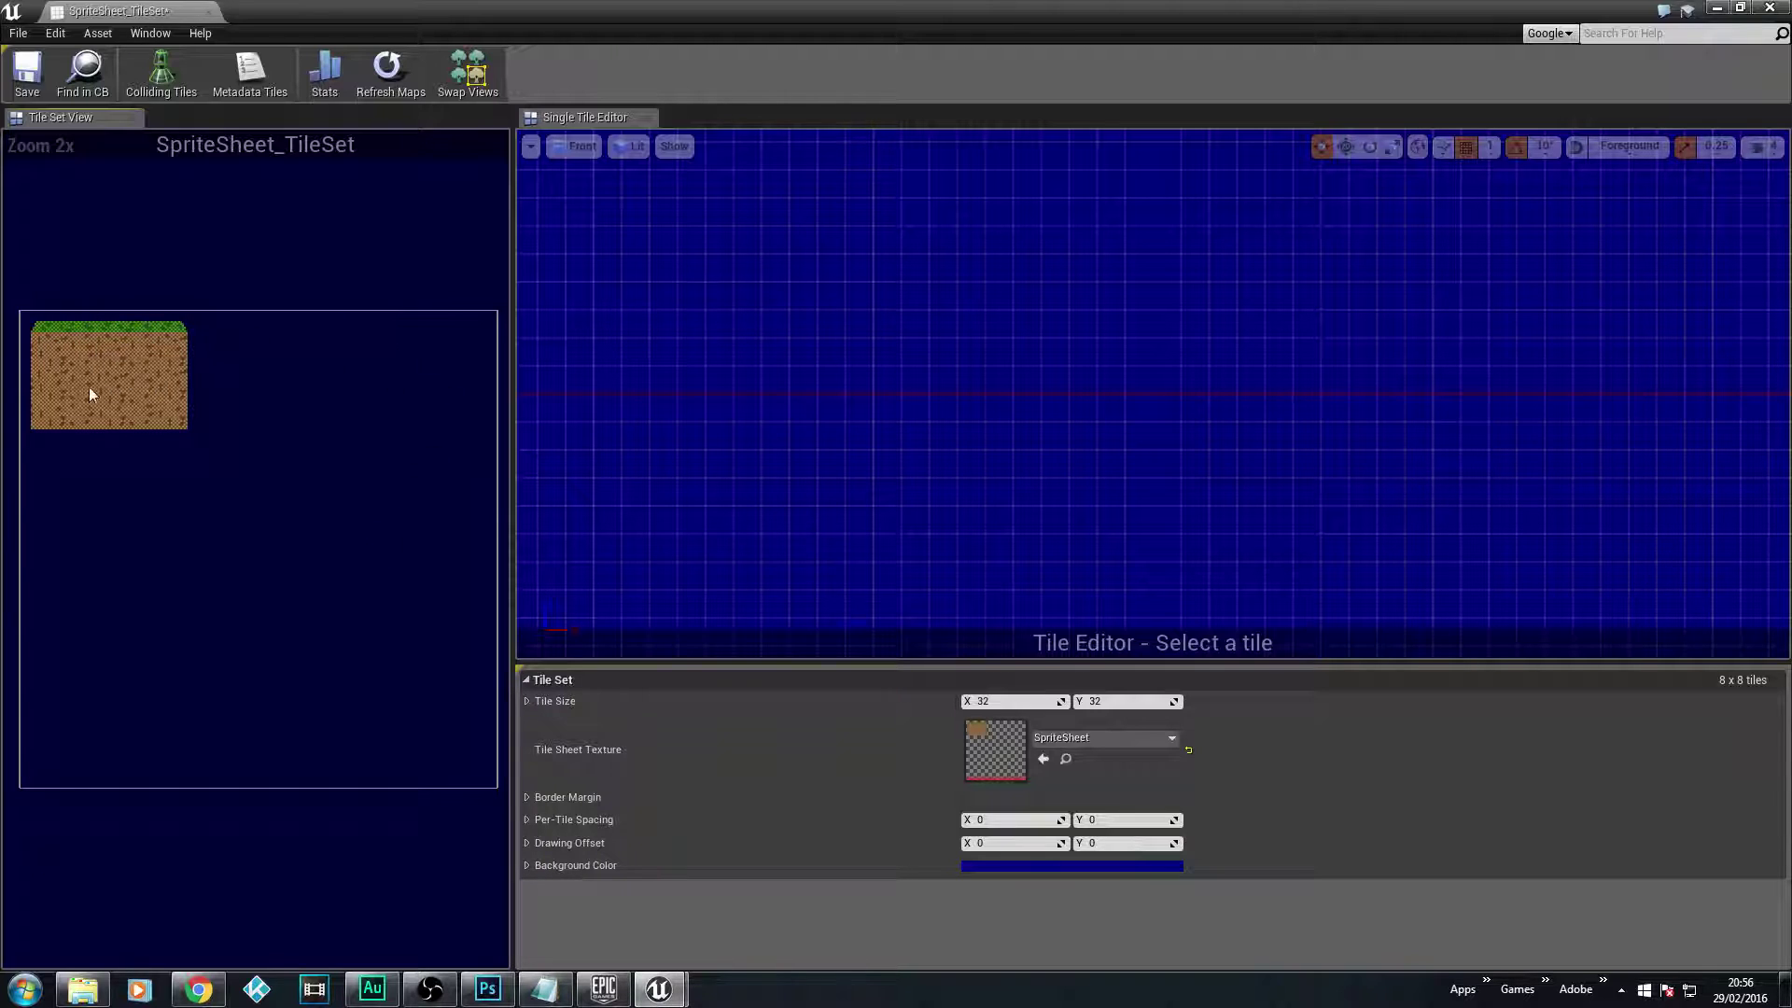
- Select the top-left grass tile #0 in the Tile Set View
left_click(42, 338)
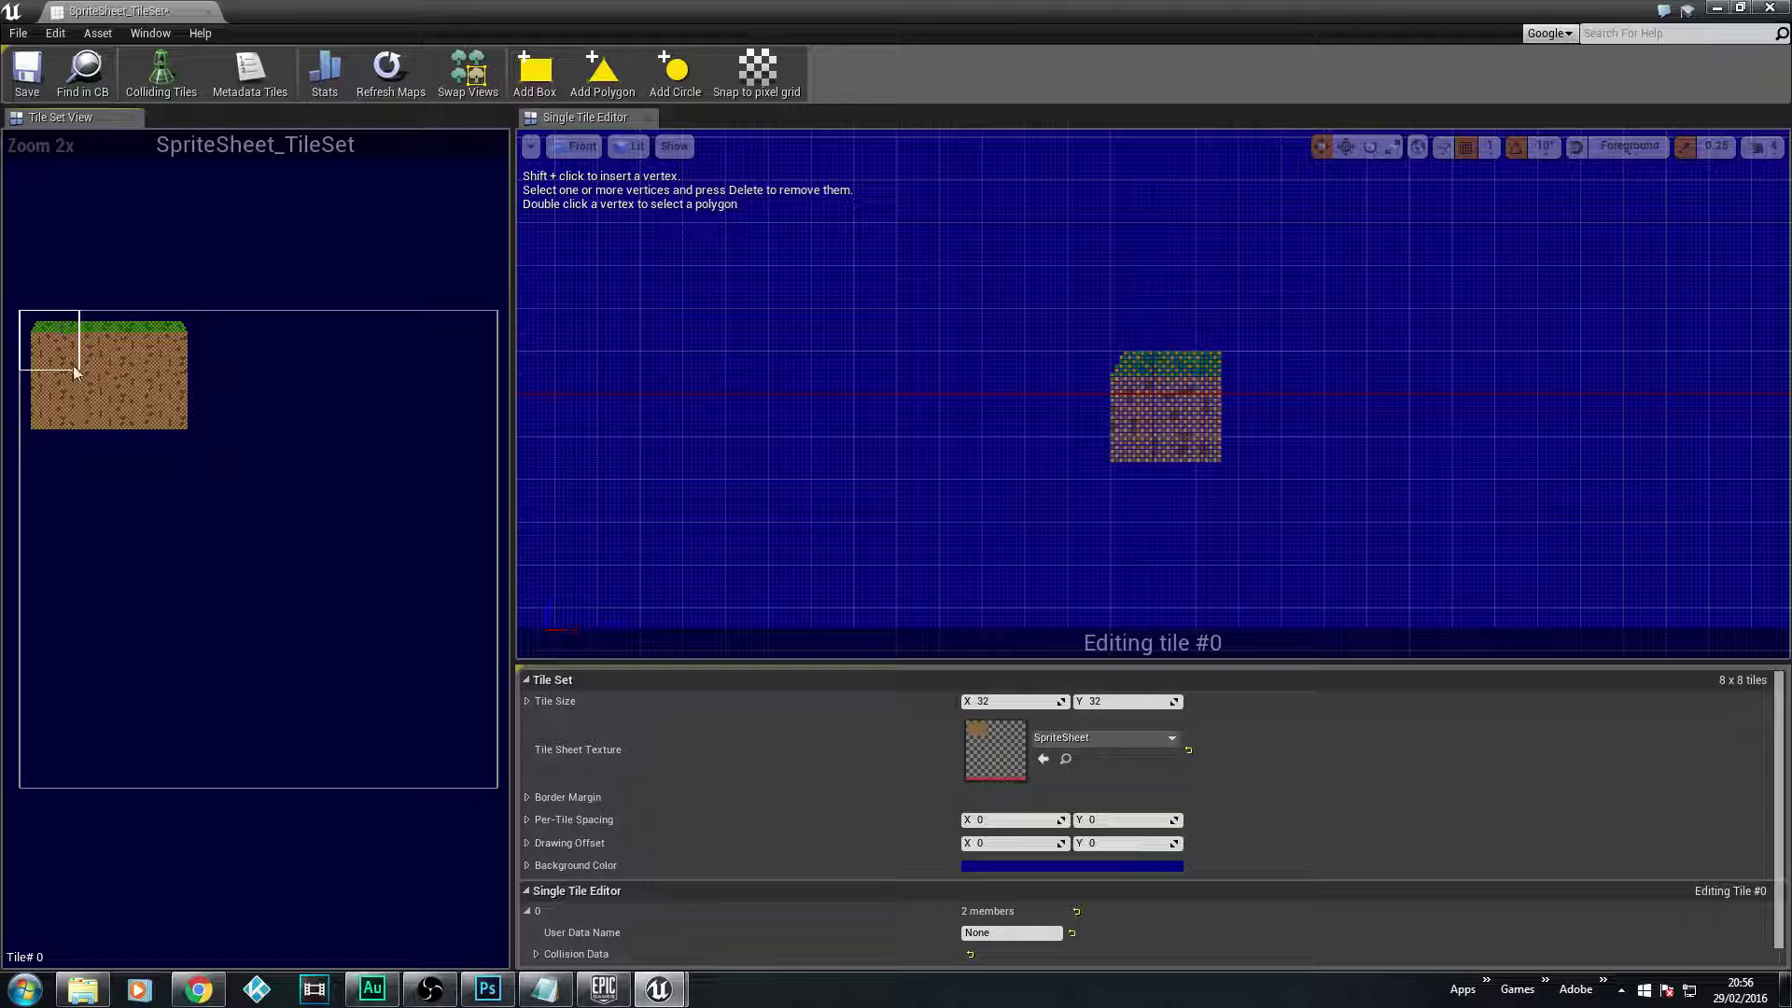
scroll(1174, 412, "up", 1)
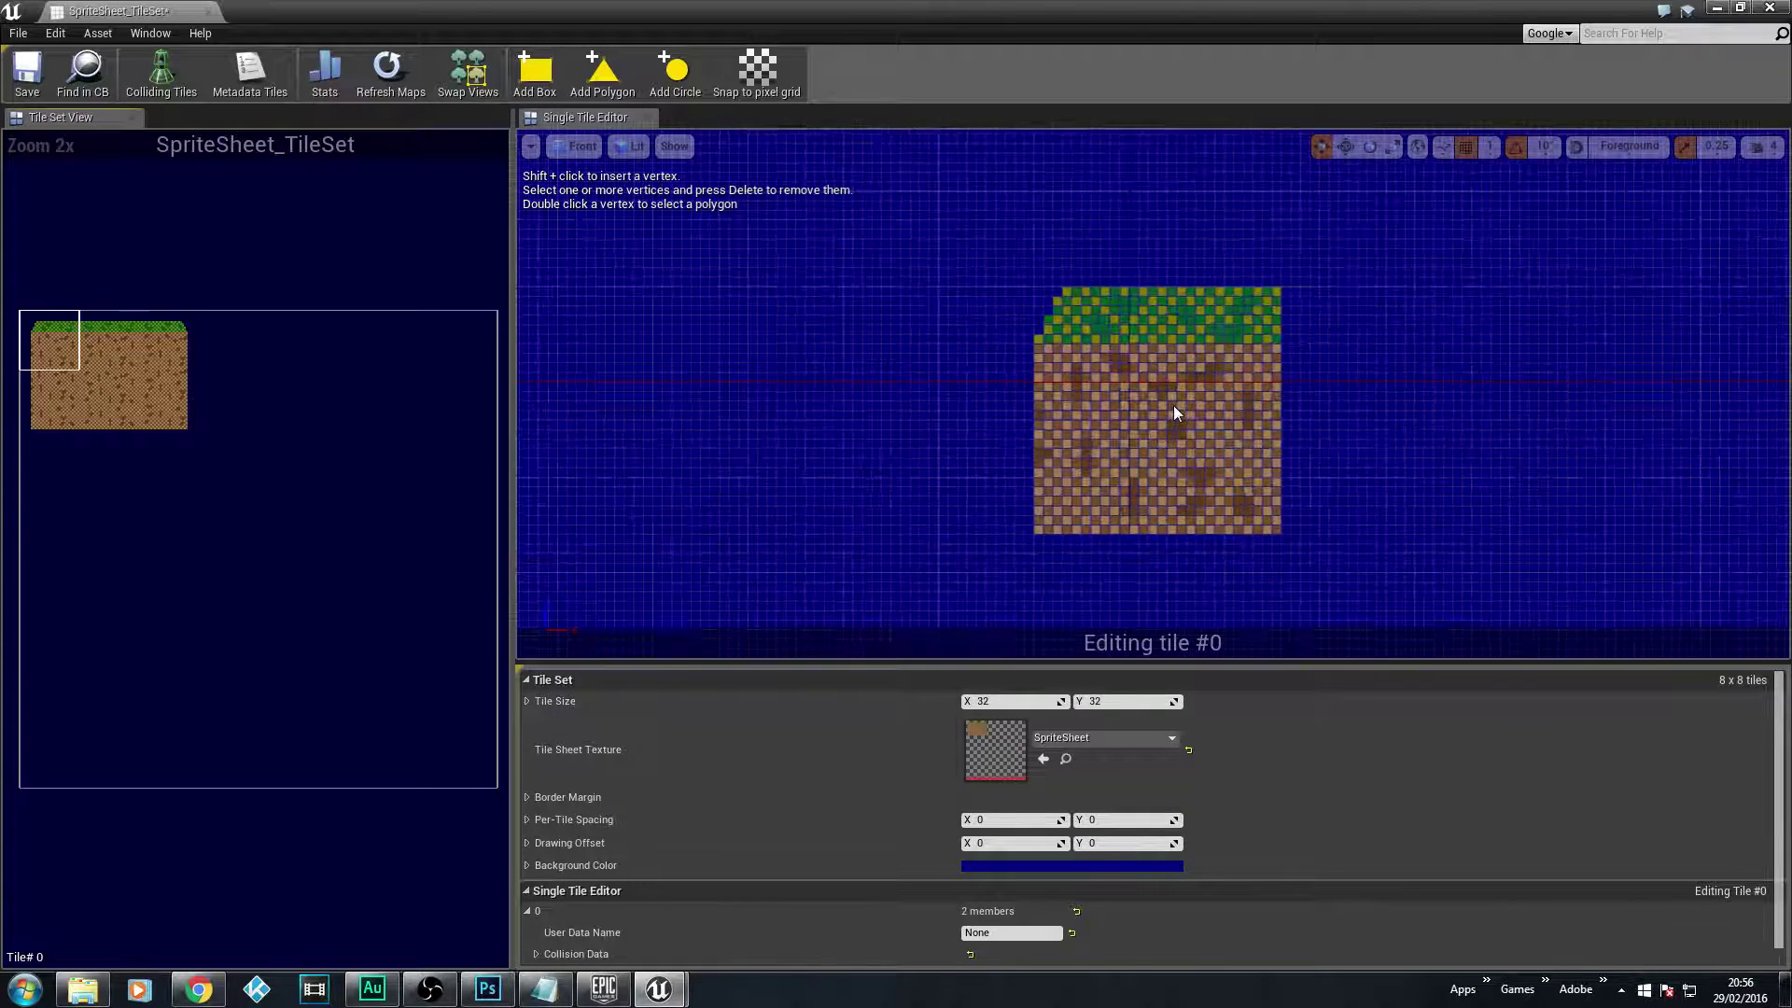
left_click(1174, 413)
- Preview the right grass corner and compare dirt tiles #8, #9 and #10
left_click(169, 341)
left_click(51, 402)
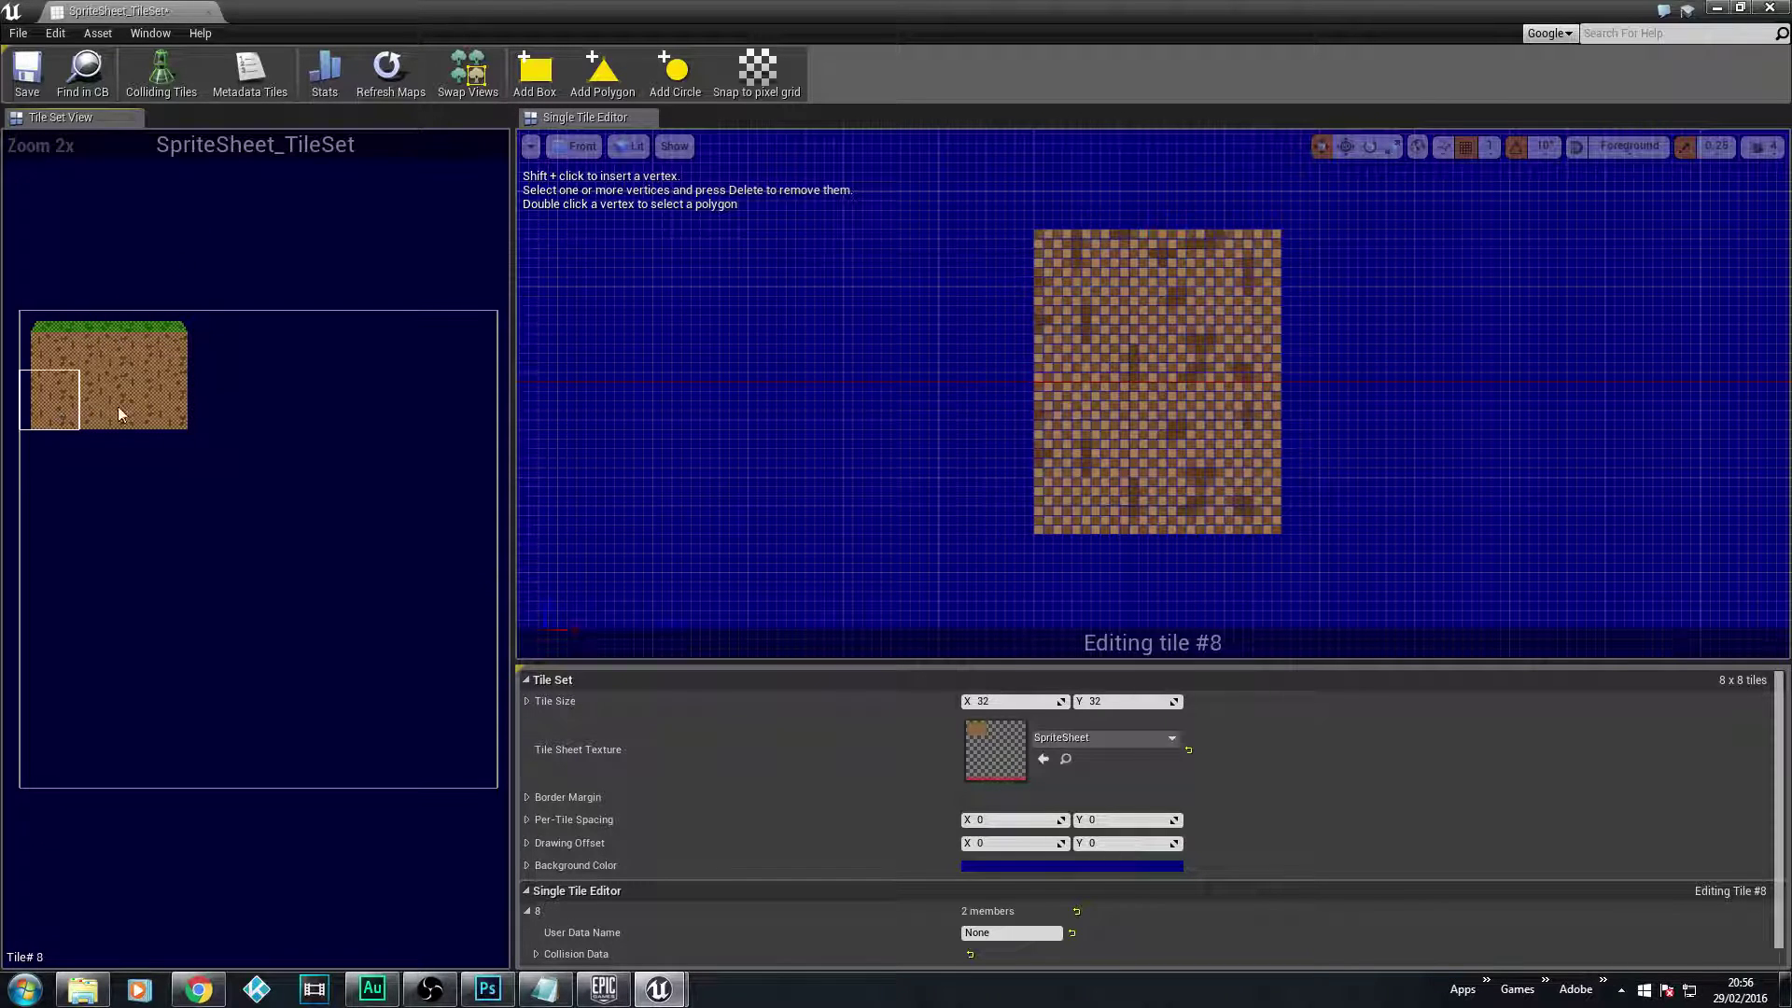
left_click(104, 401)
left_click(178, 401)
left_click(50, 401)
left_click(109, 401)
left_click(58, 400)
left_click(109, 402)
left_click(172, 395)
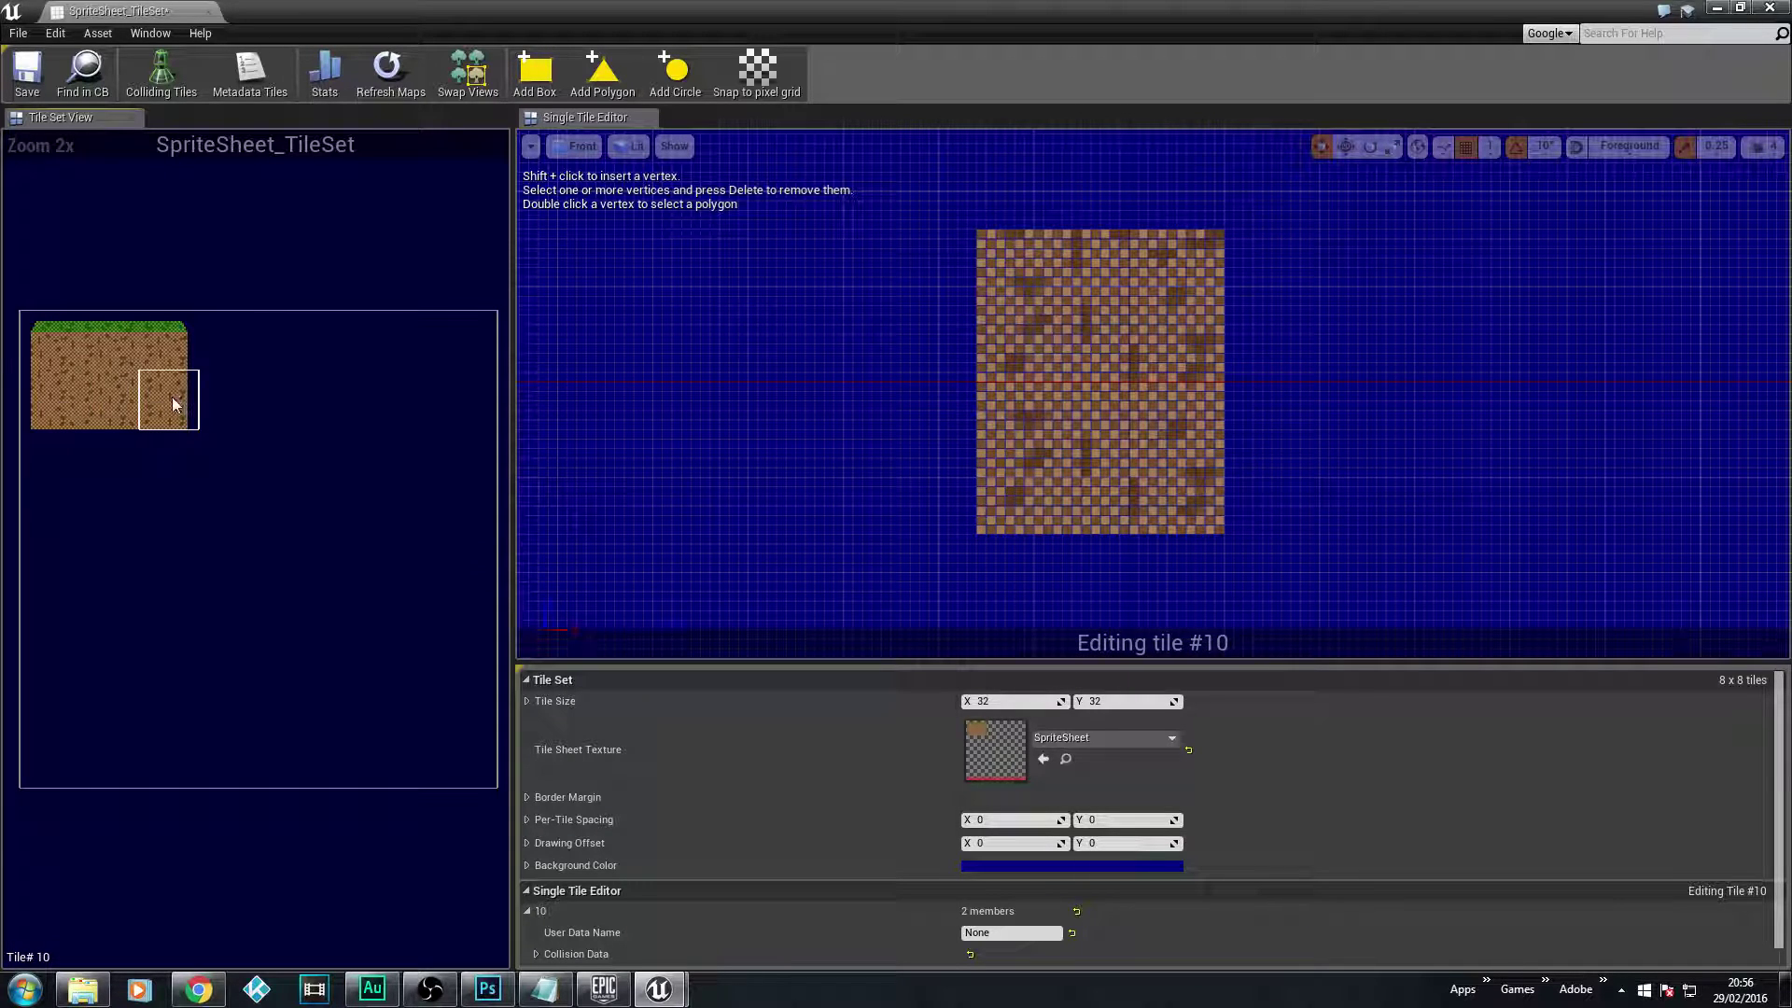
- Compare grass tiles #0, #1 and #2, ending on tile #0
left_click(38, 348)
left_click(105, 339)
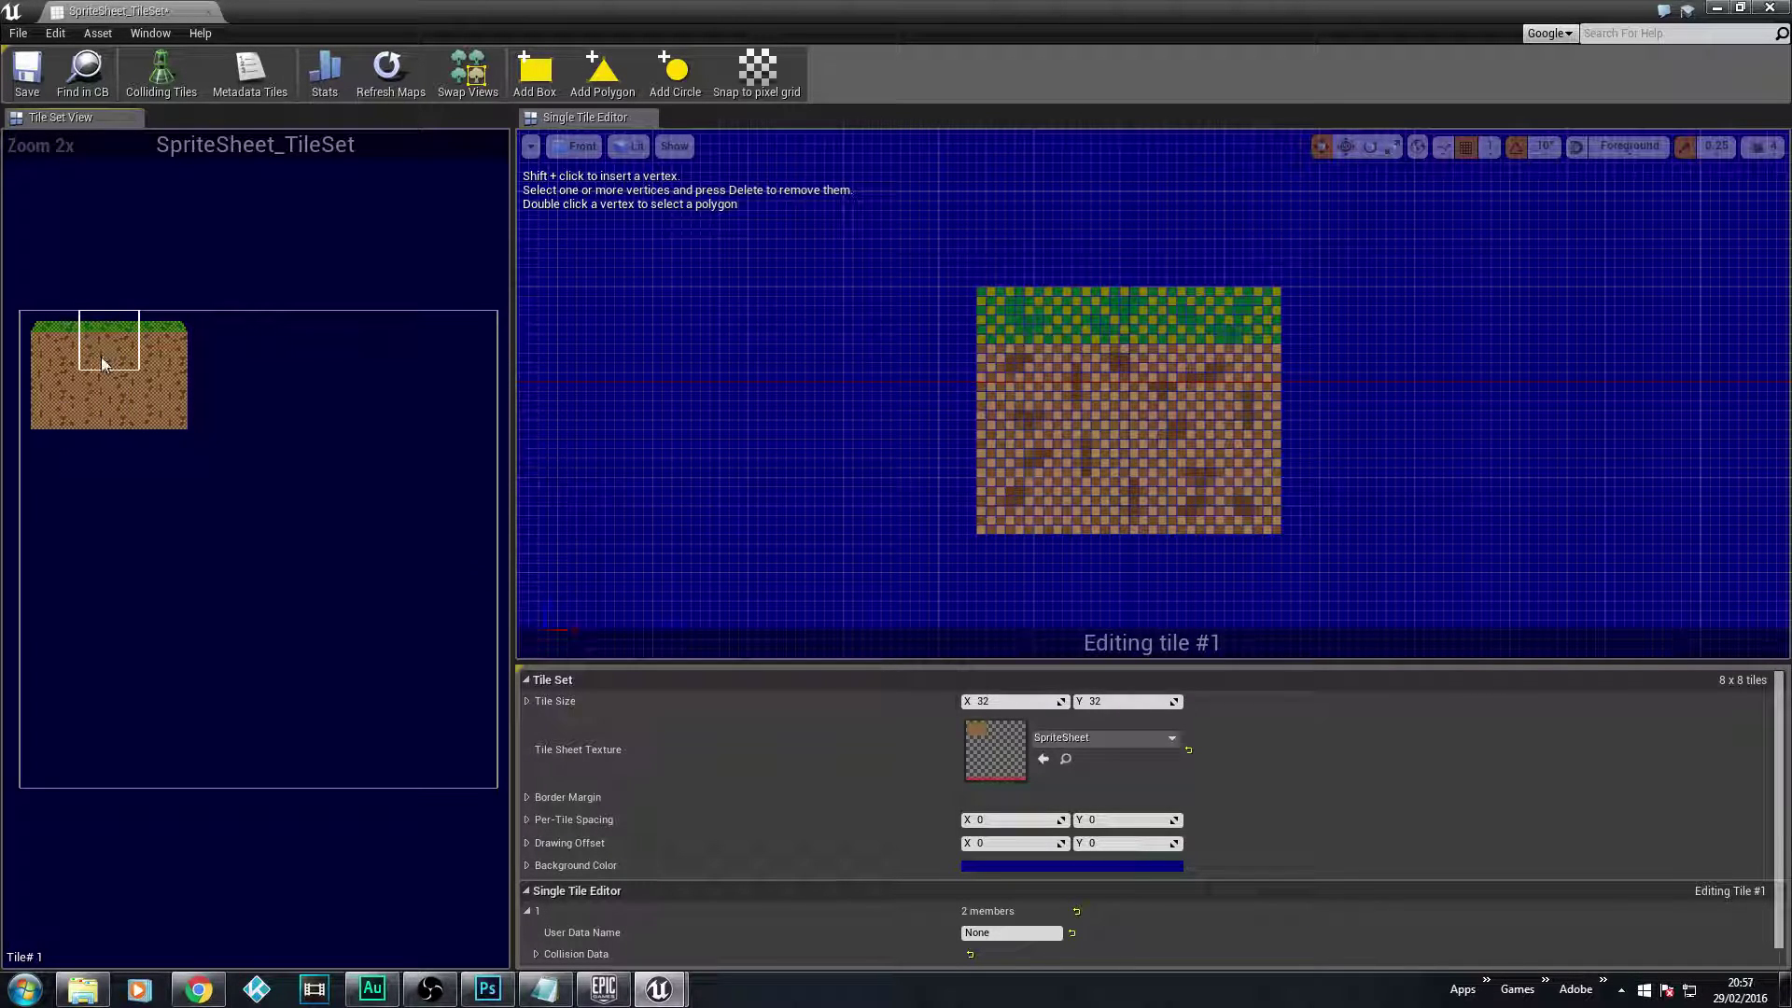
left_click(45, 352)
left_click(172, 338)
left_click(48, 343)
left_click(157, 343)
left_click(50, 353)
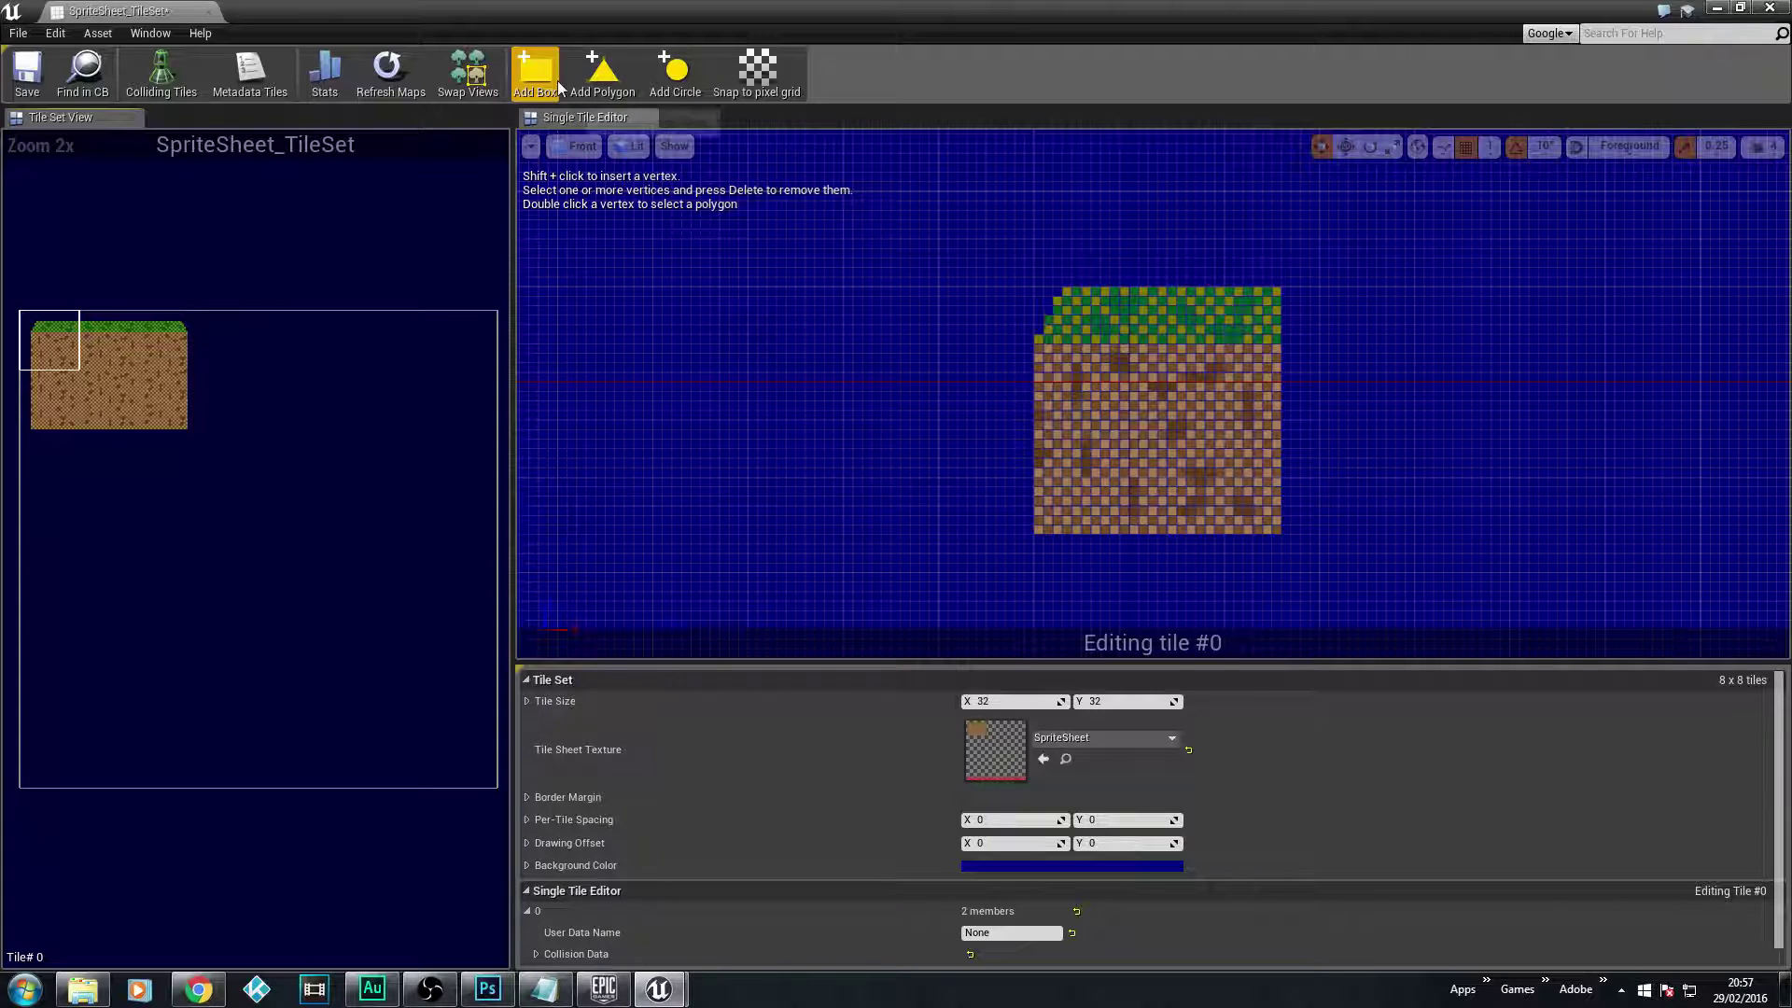
- Add a full-tile box collision shape to tile #0
left_click(534, 73)
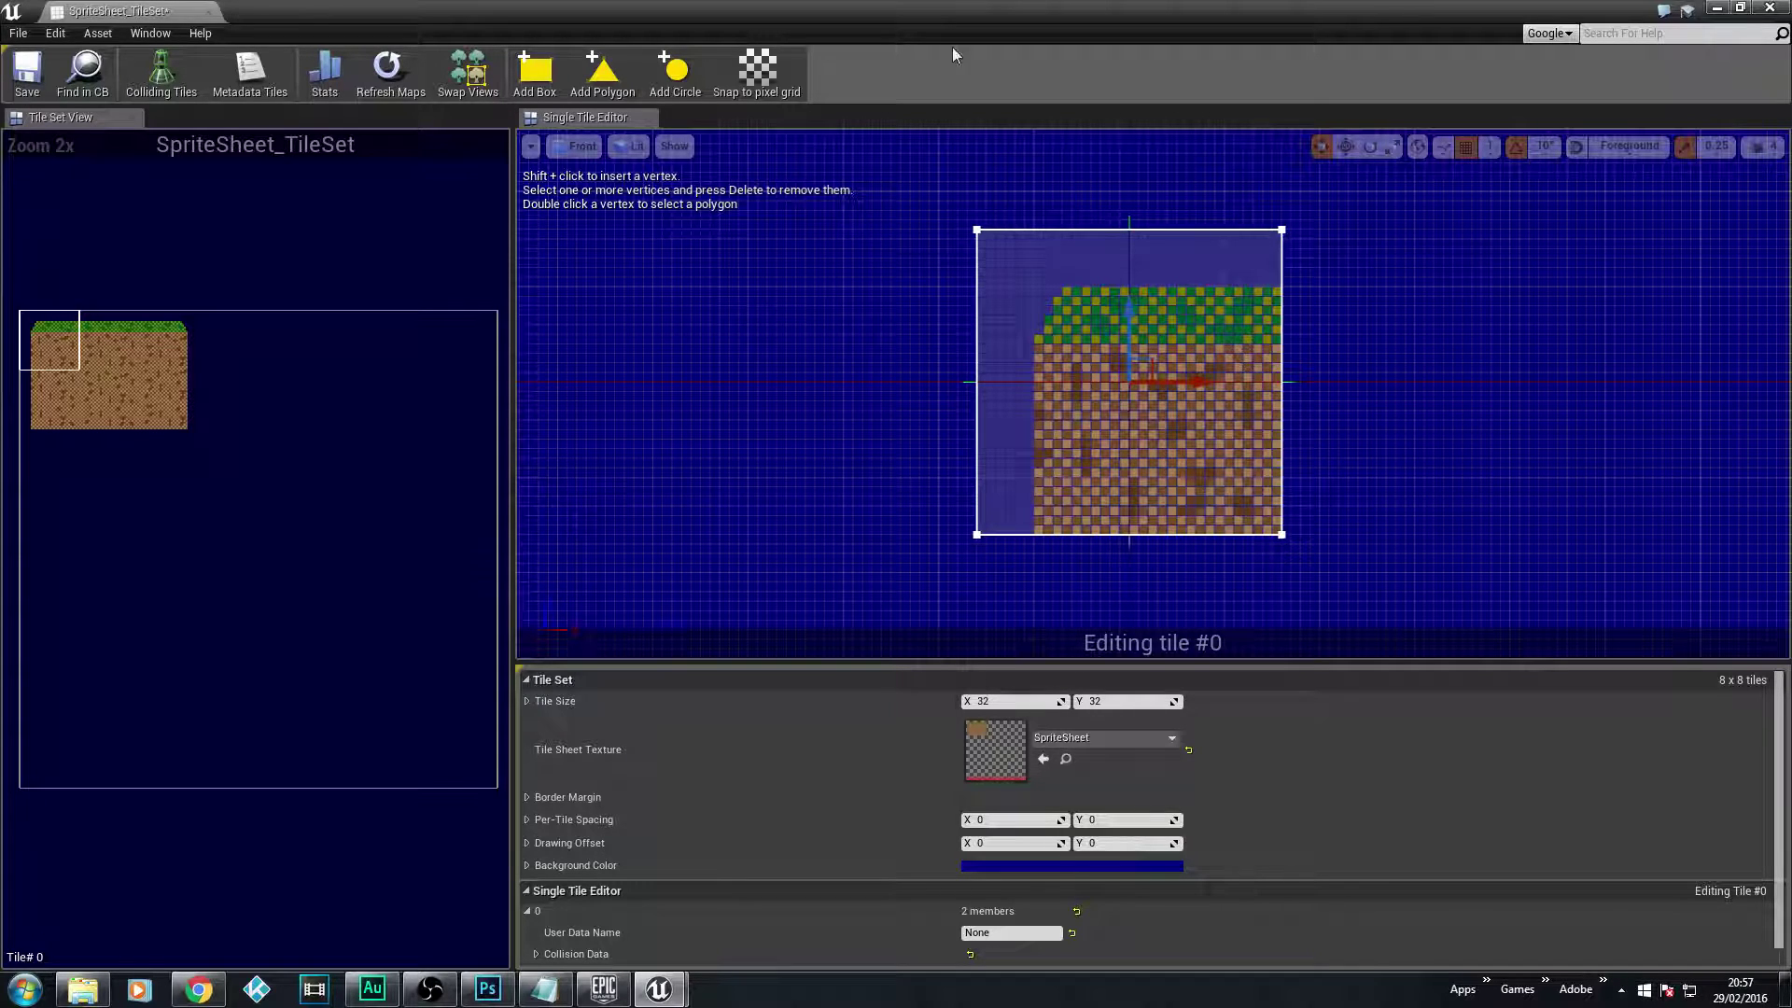
- Restore the maximized tile set editor to a smaller window
left_click_drag(830, 21, 1134, 148)
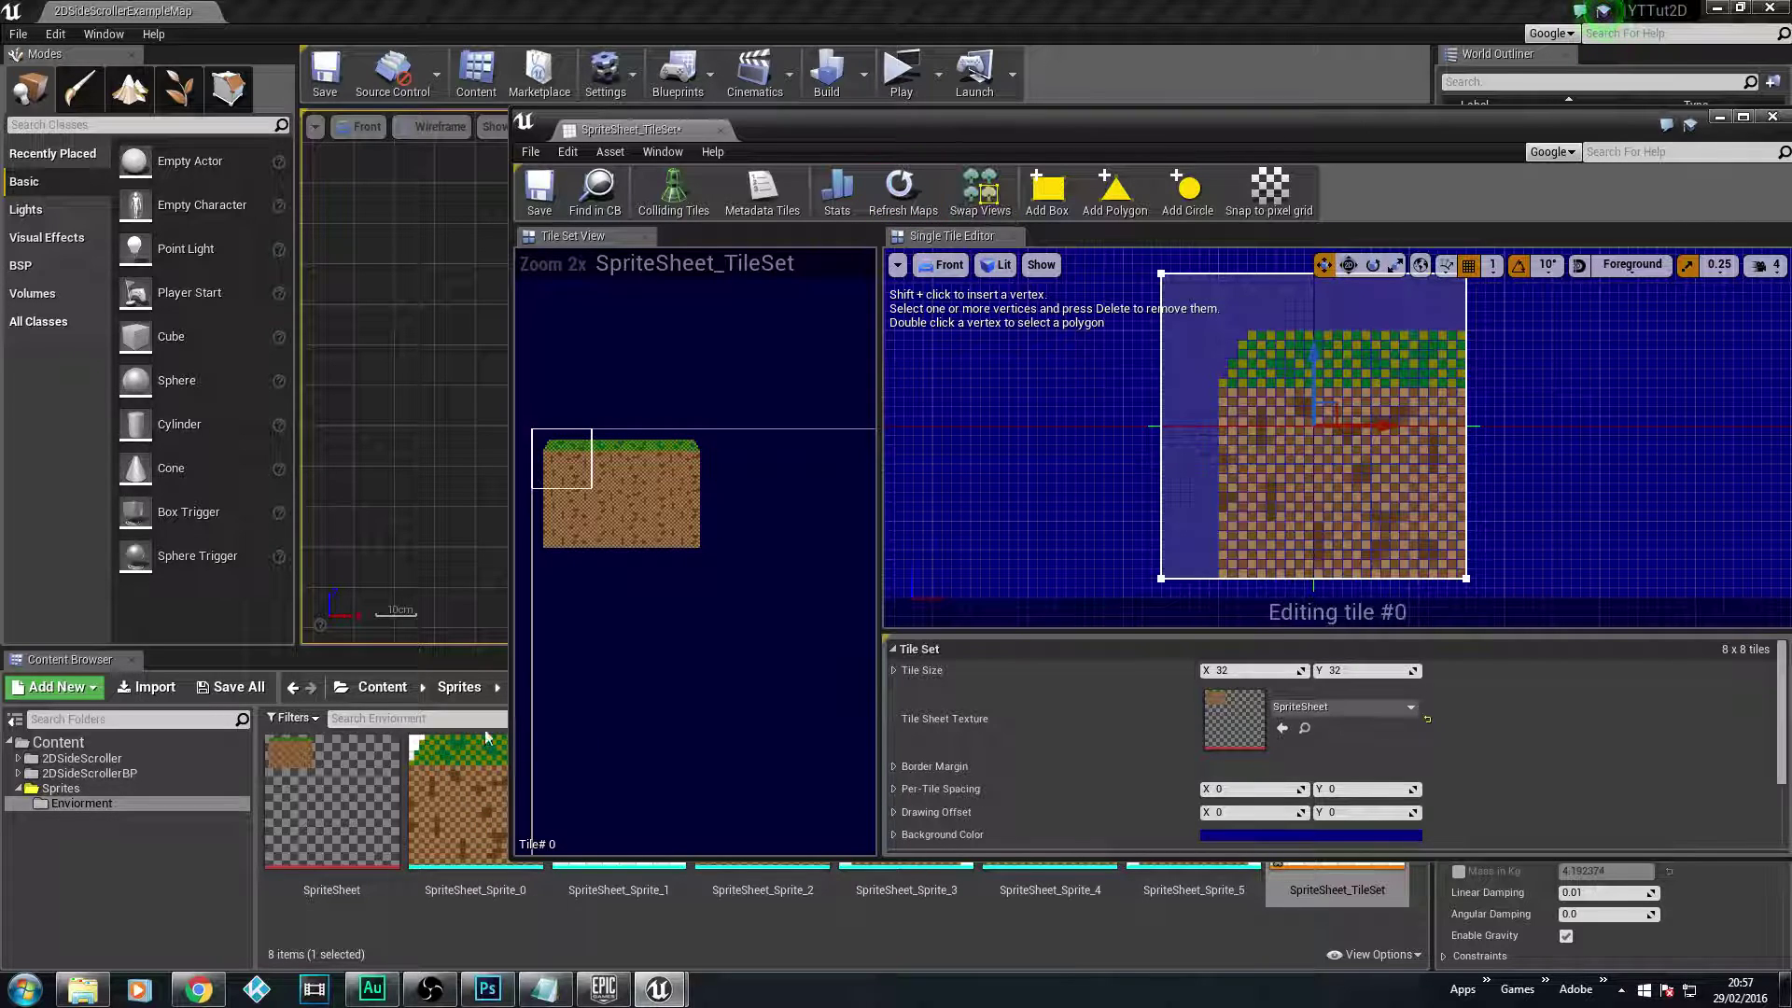
- Inspect SpriteSheet_Sprite_0's collision, then close it to return to the tile set editor
double_click(471, 760)
left_click_drag(1000, 140, 693, 137)
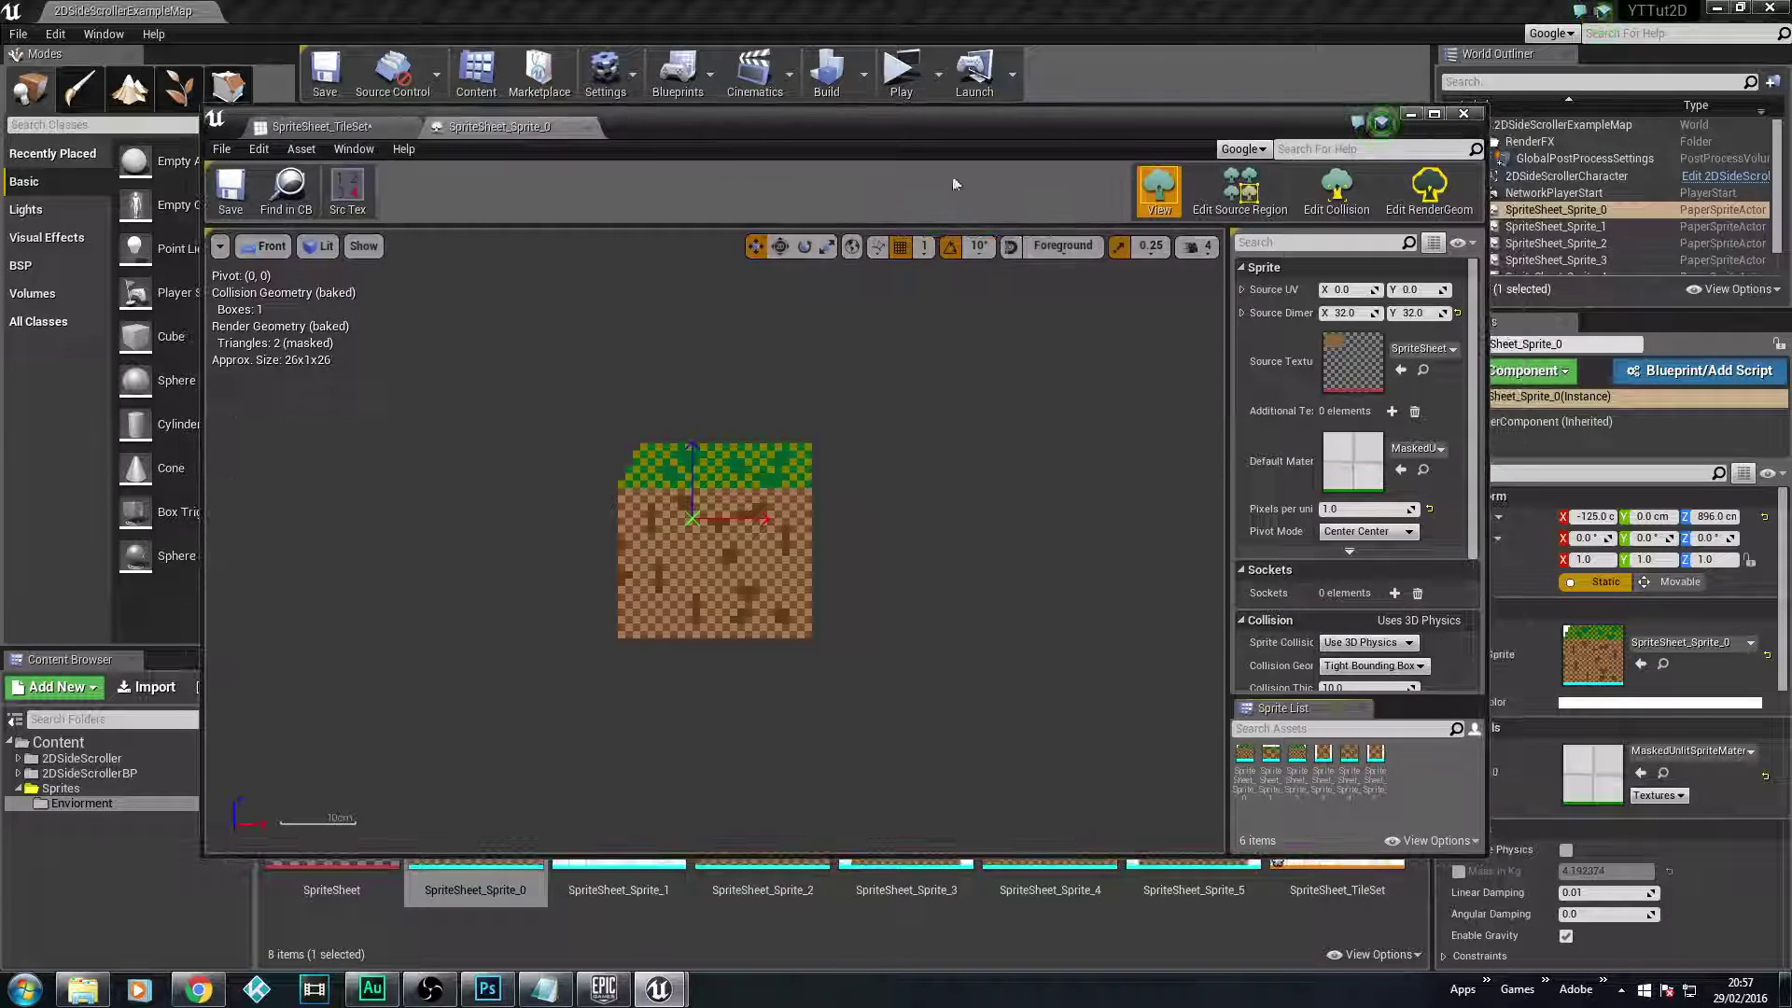
left_click(1337, 191)
scroll(840, 523, "up", 3)
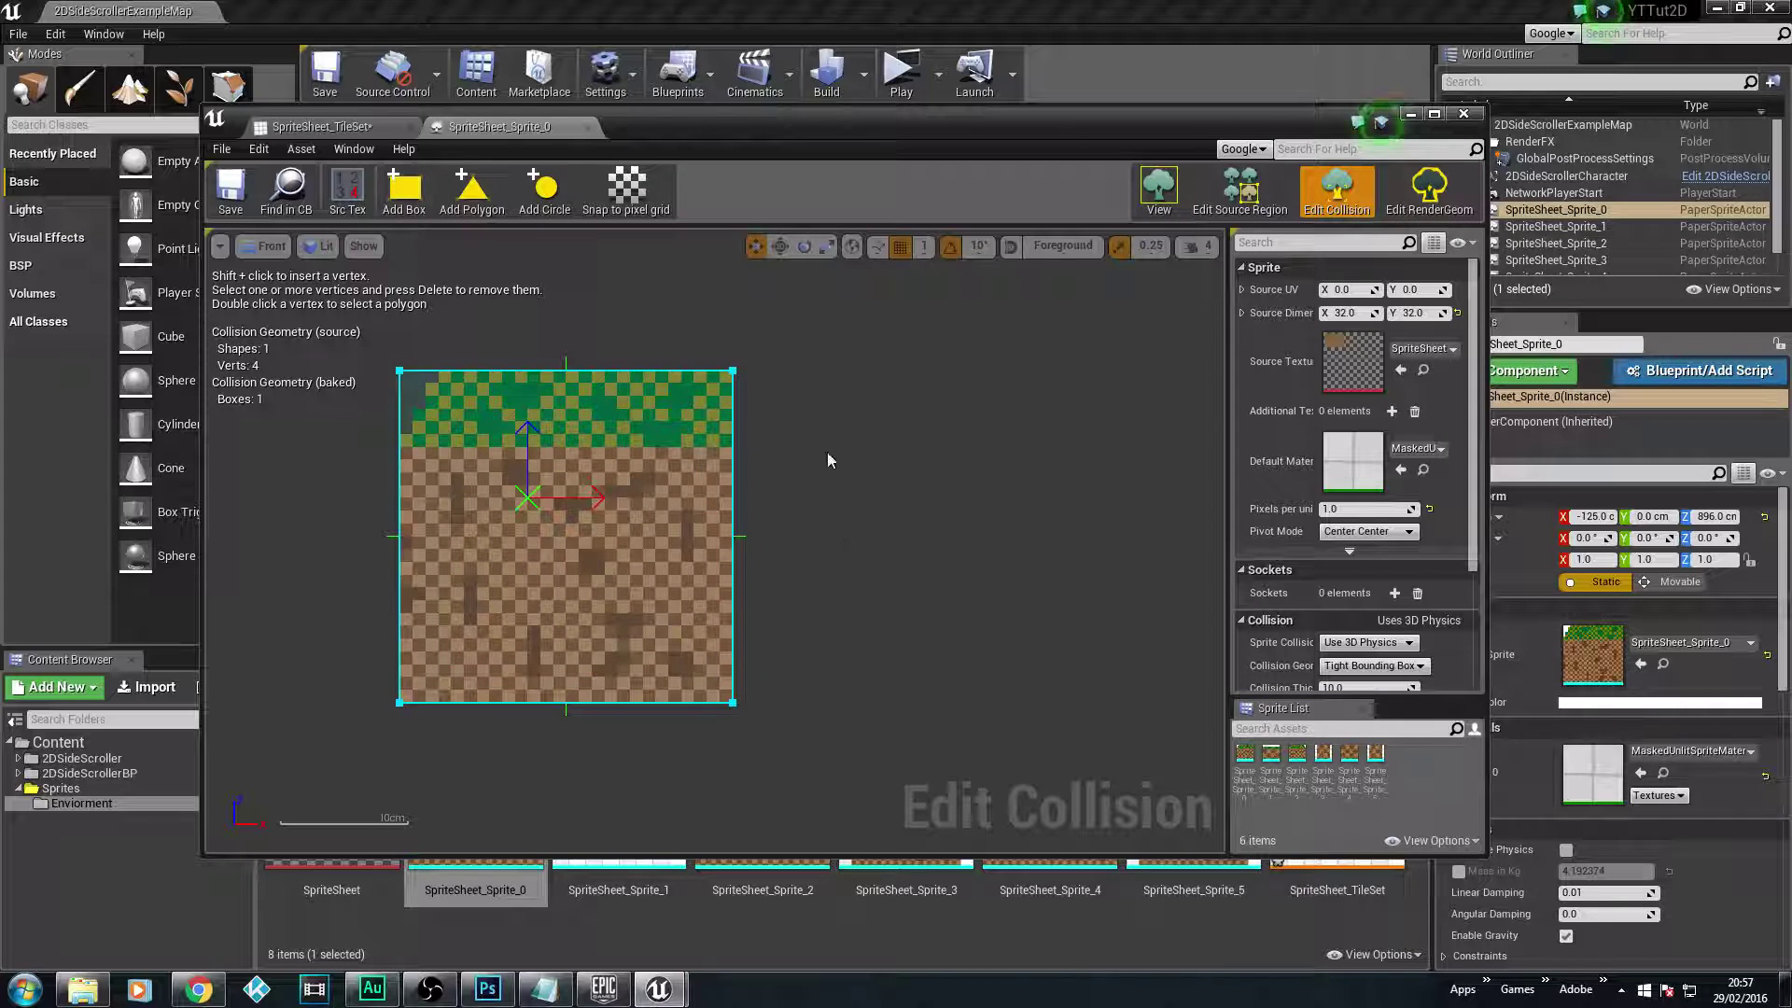
right_click_drag(828, 460, 994, 479)
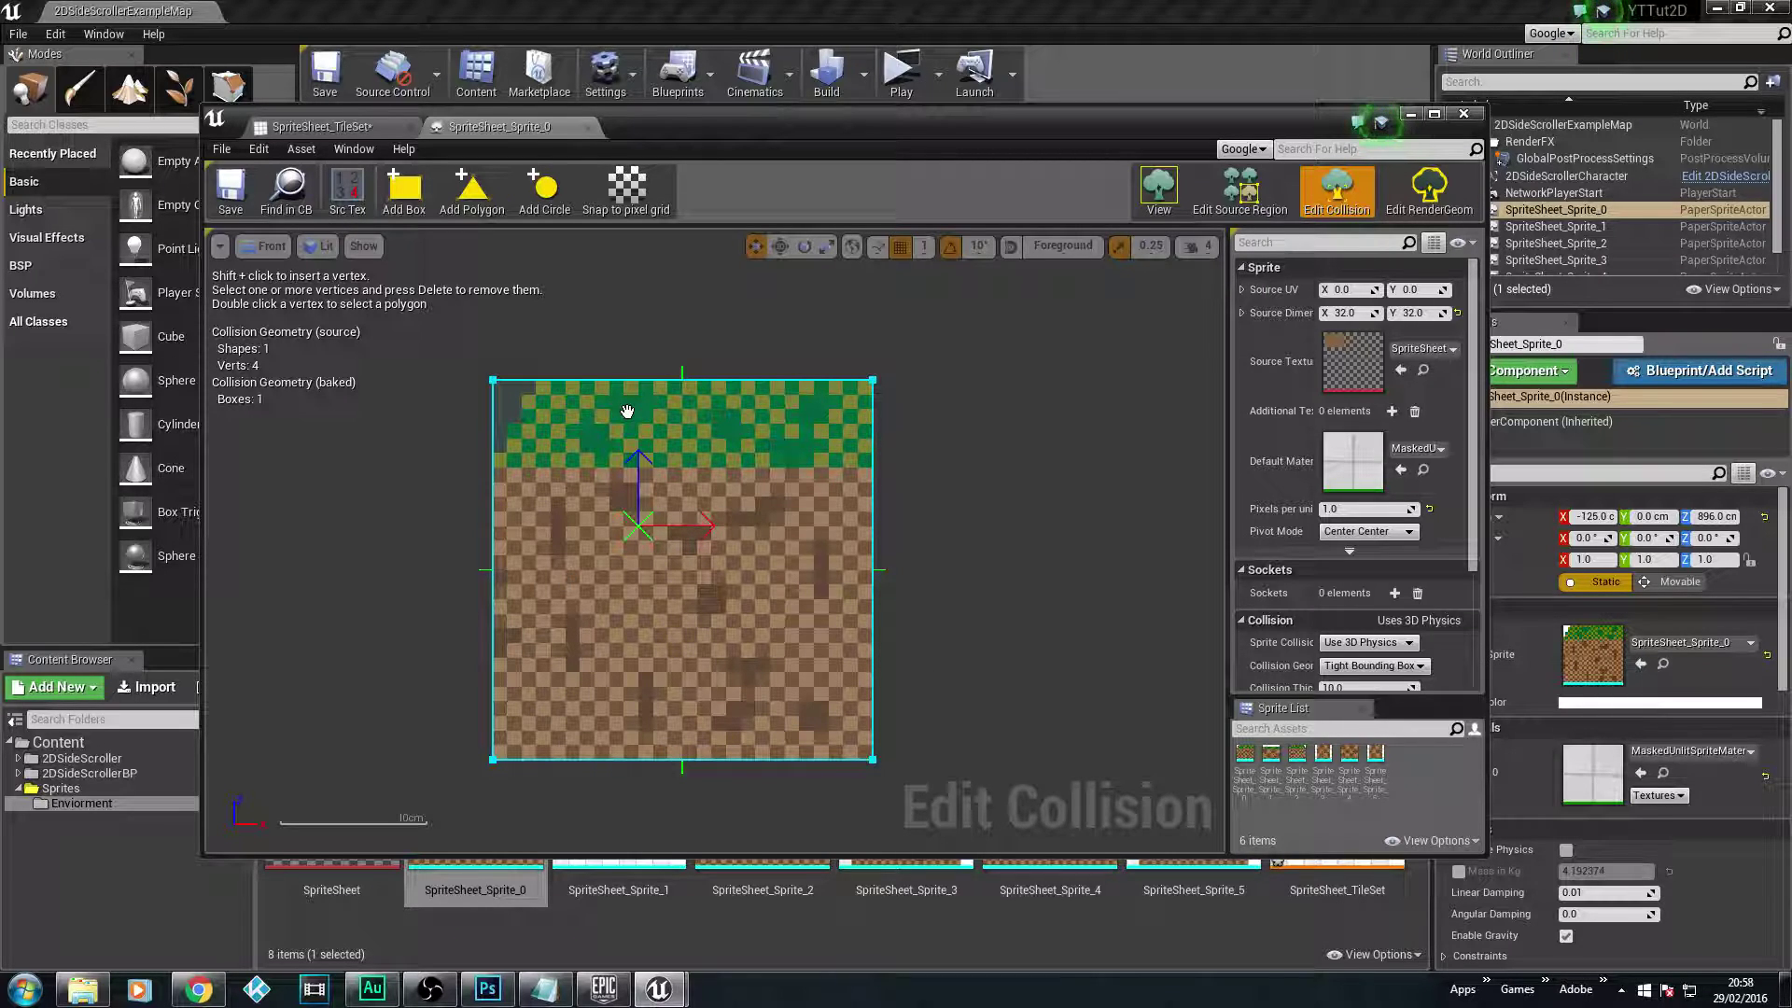
left_click(587, 126)
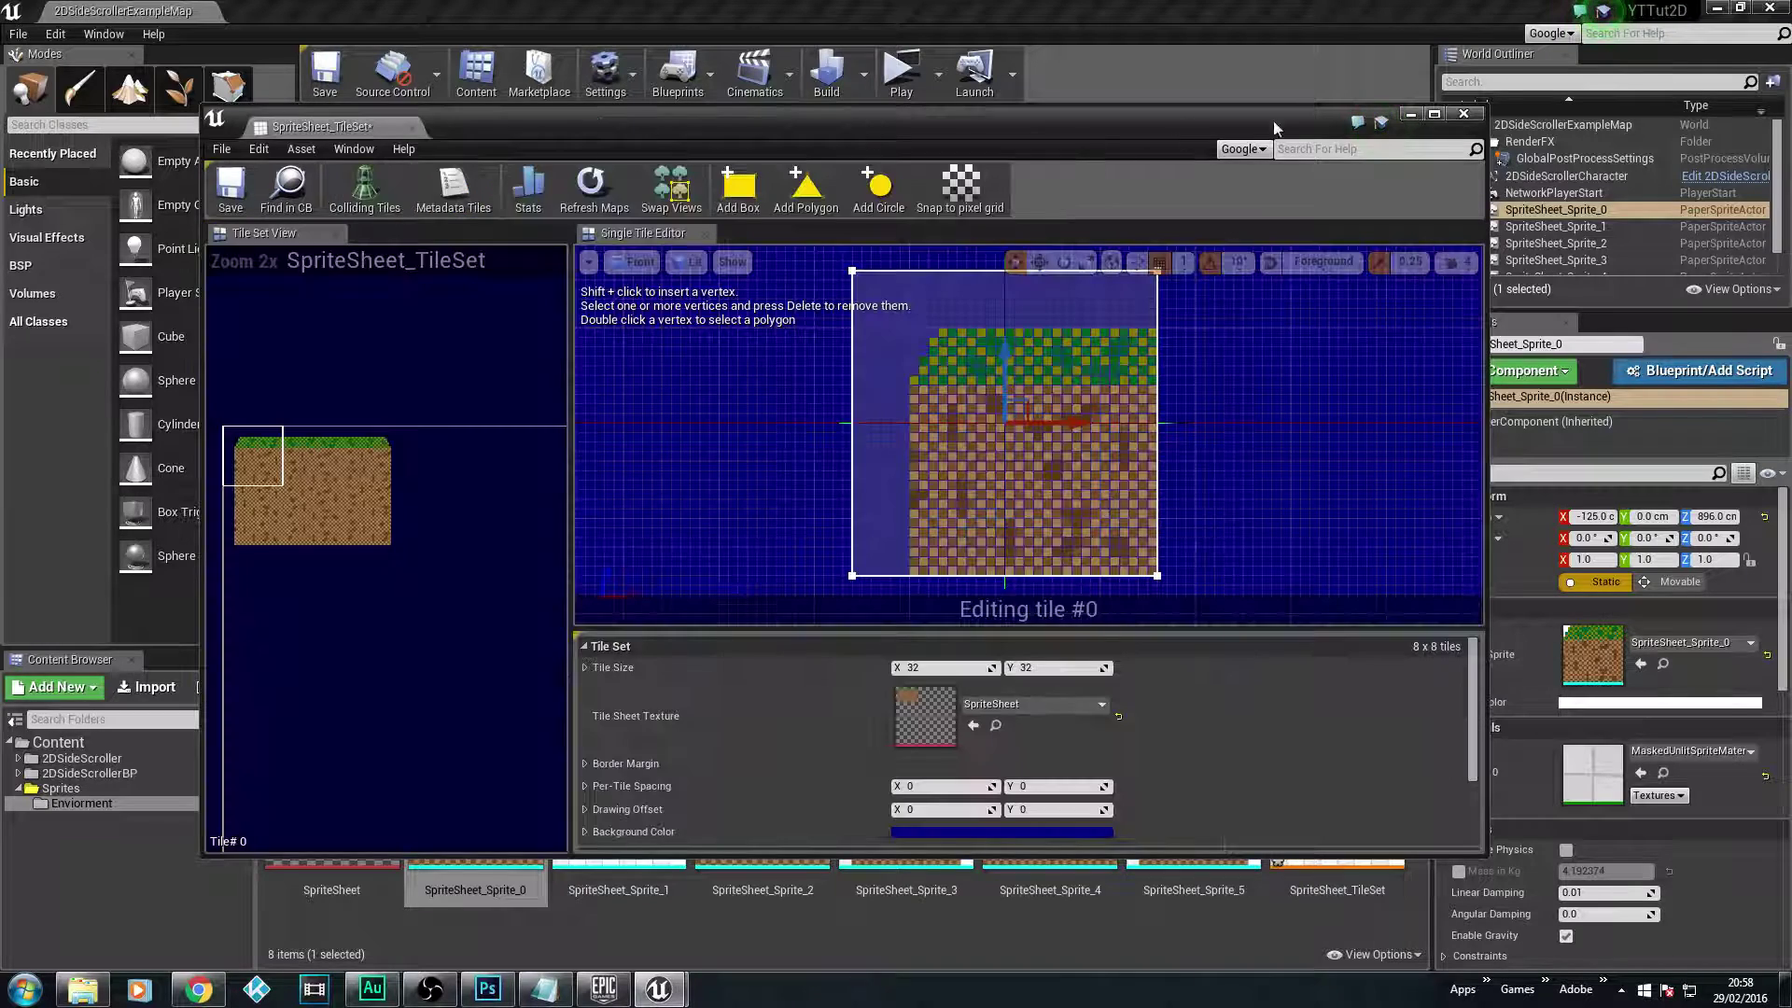
- Maximize the tile set editor and lower tile #0's collision box top edge to the grass
left_click(1433, 113)
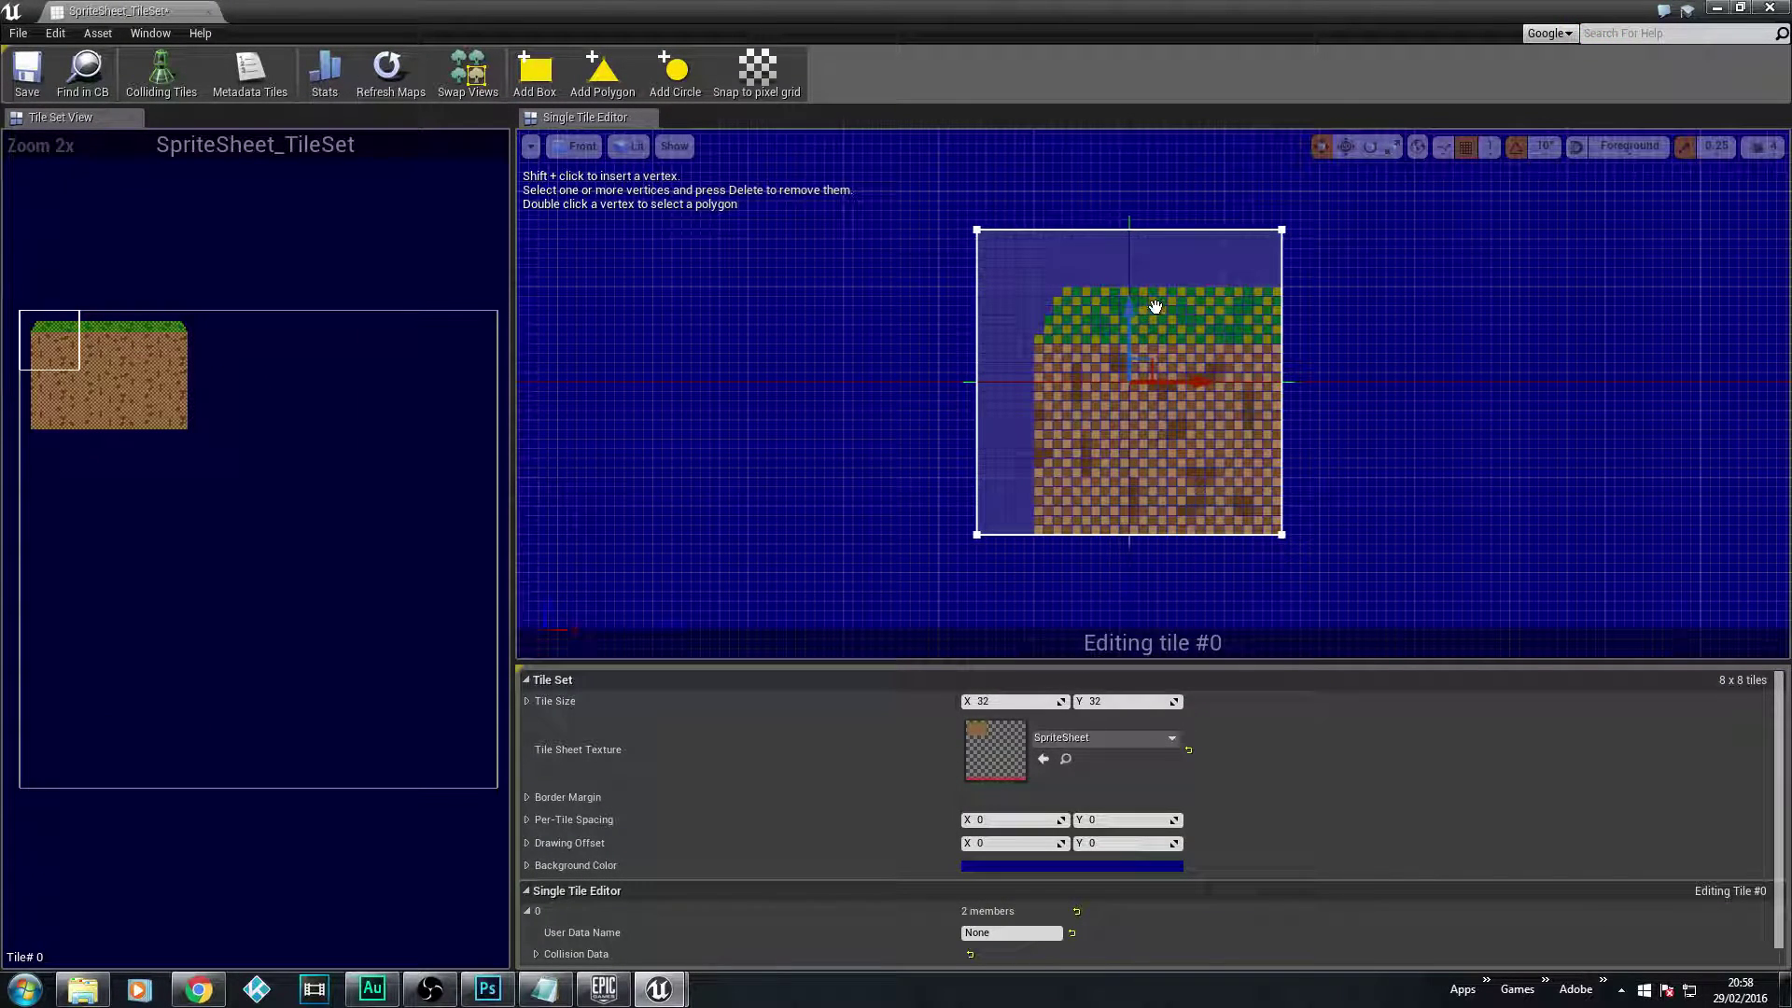
scroll(1211, 300, "up", 1)
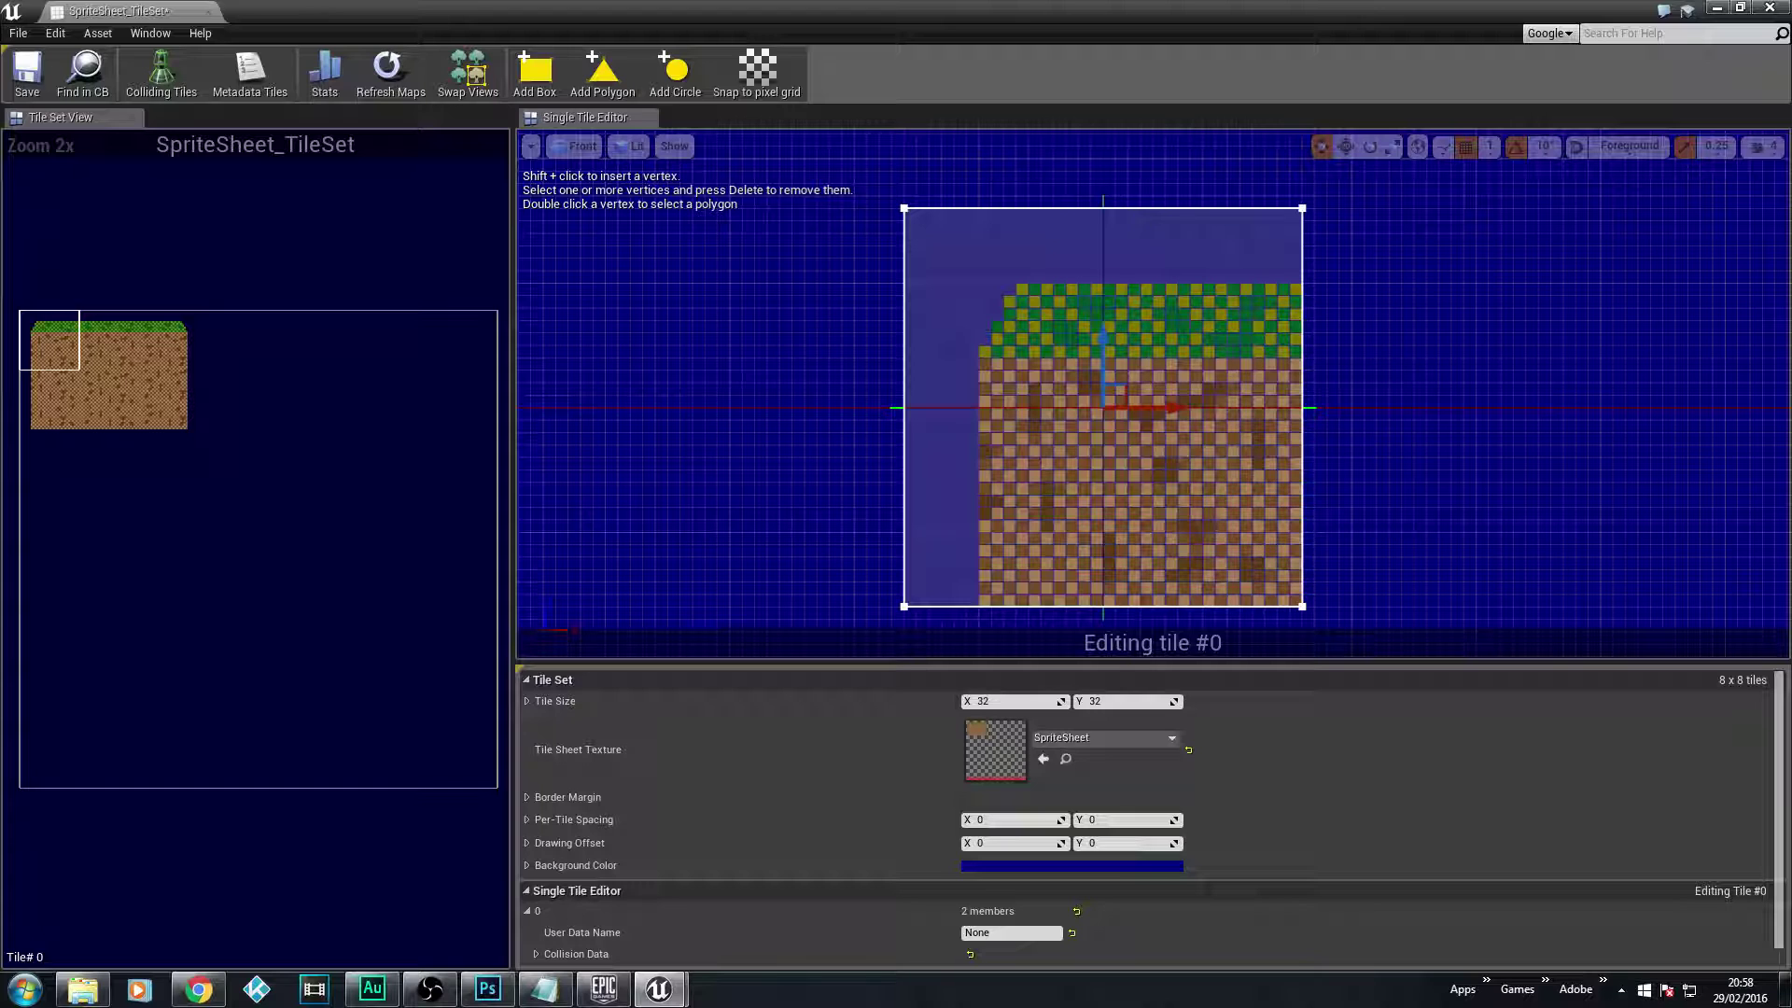
left_click(1141, 211)
left_click_drag(1114, 144, 1108, 213)
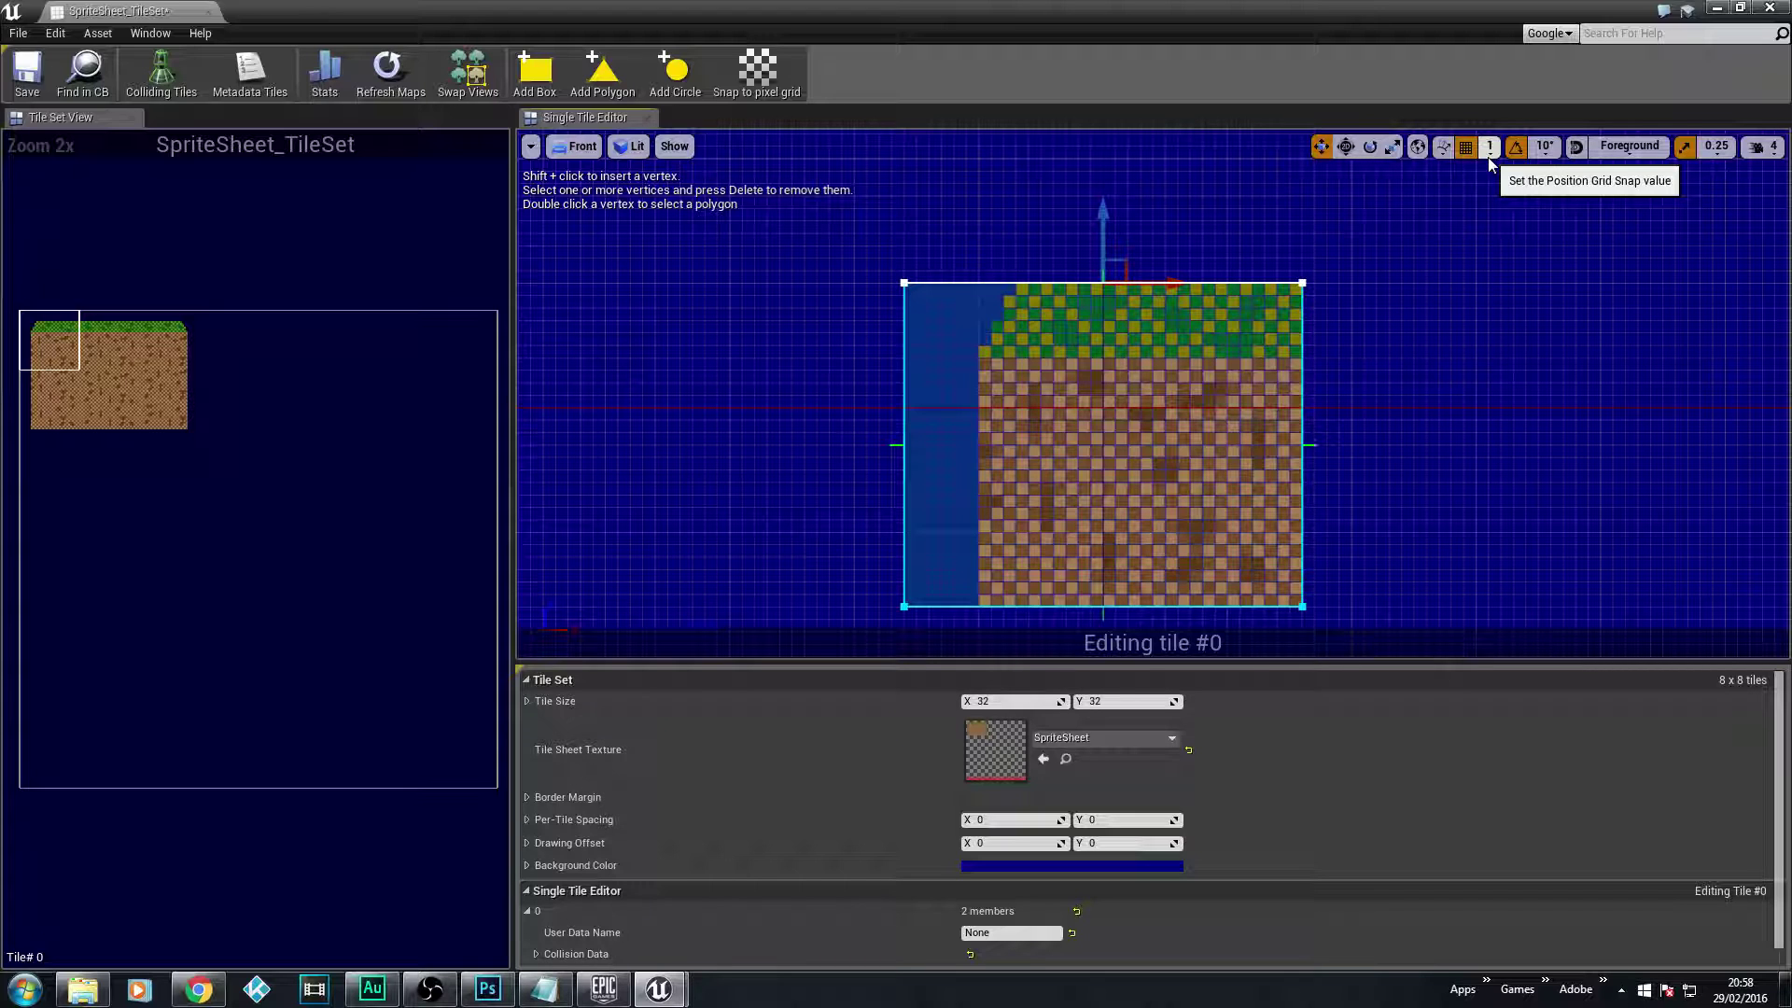
- Move the collision box's left edge in to the dirt, excluding the empty left strip
scroll(1469, 441, "up", 2)
scroll(1468, 440, "down", 1)
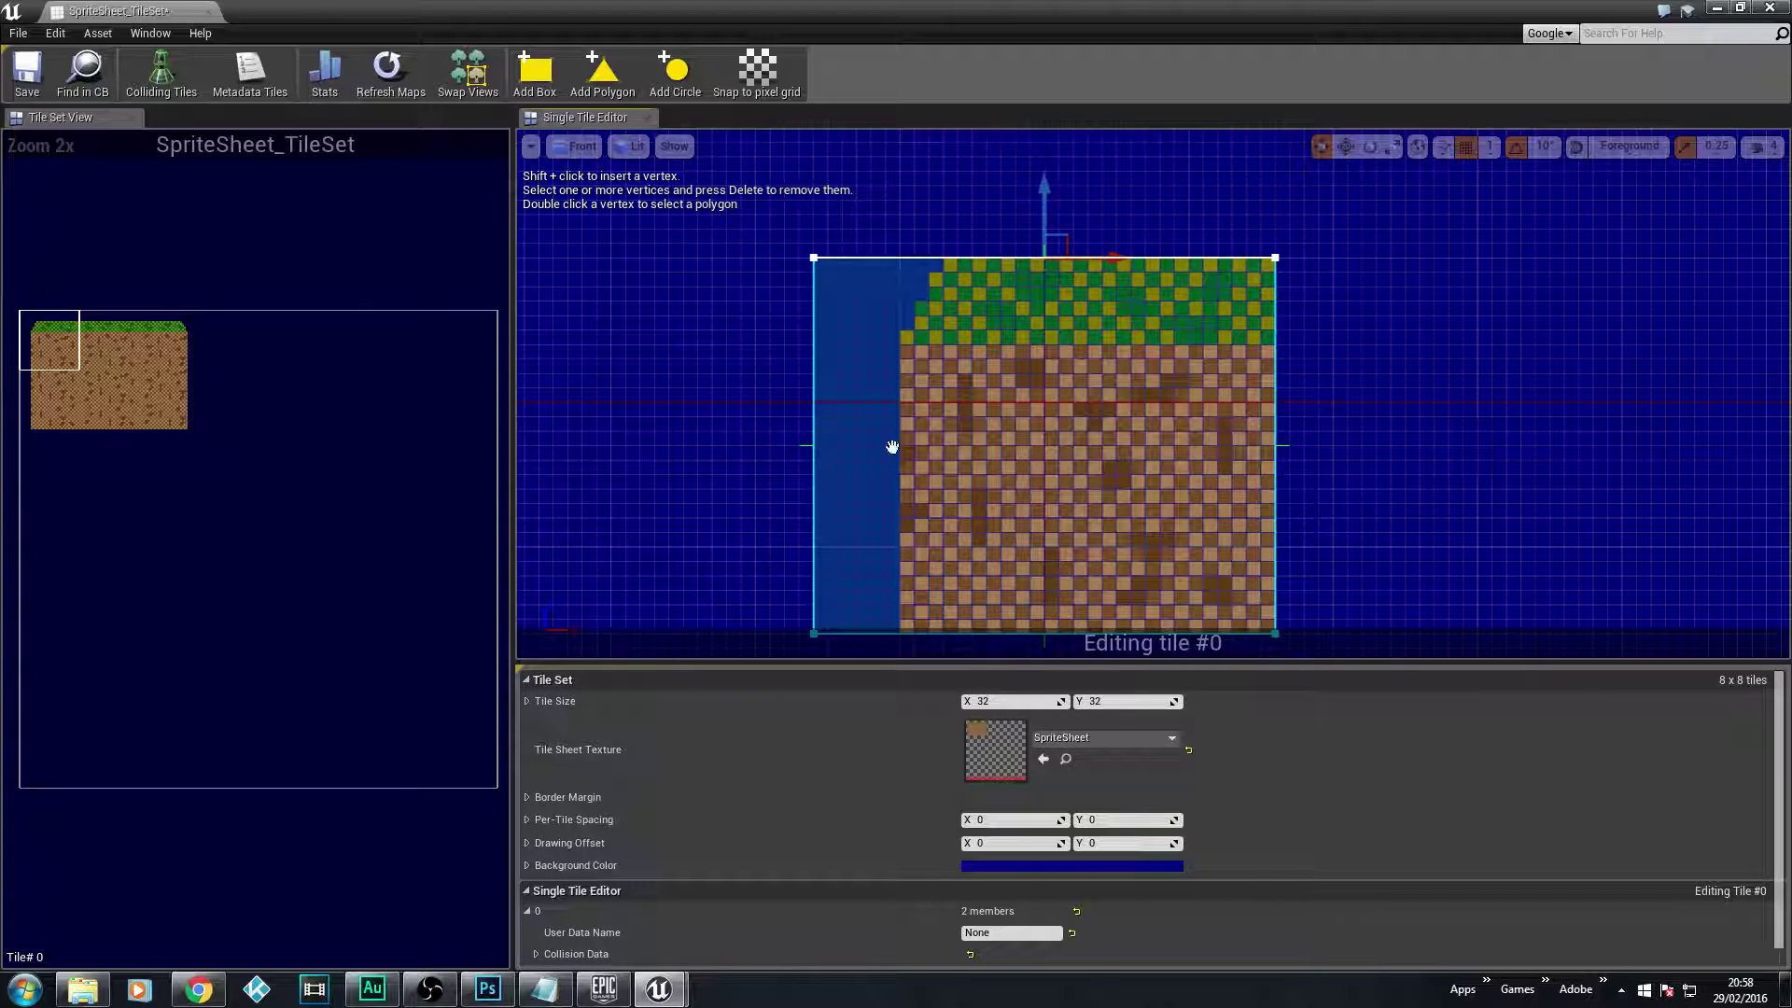
left_click(814, 495)
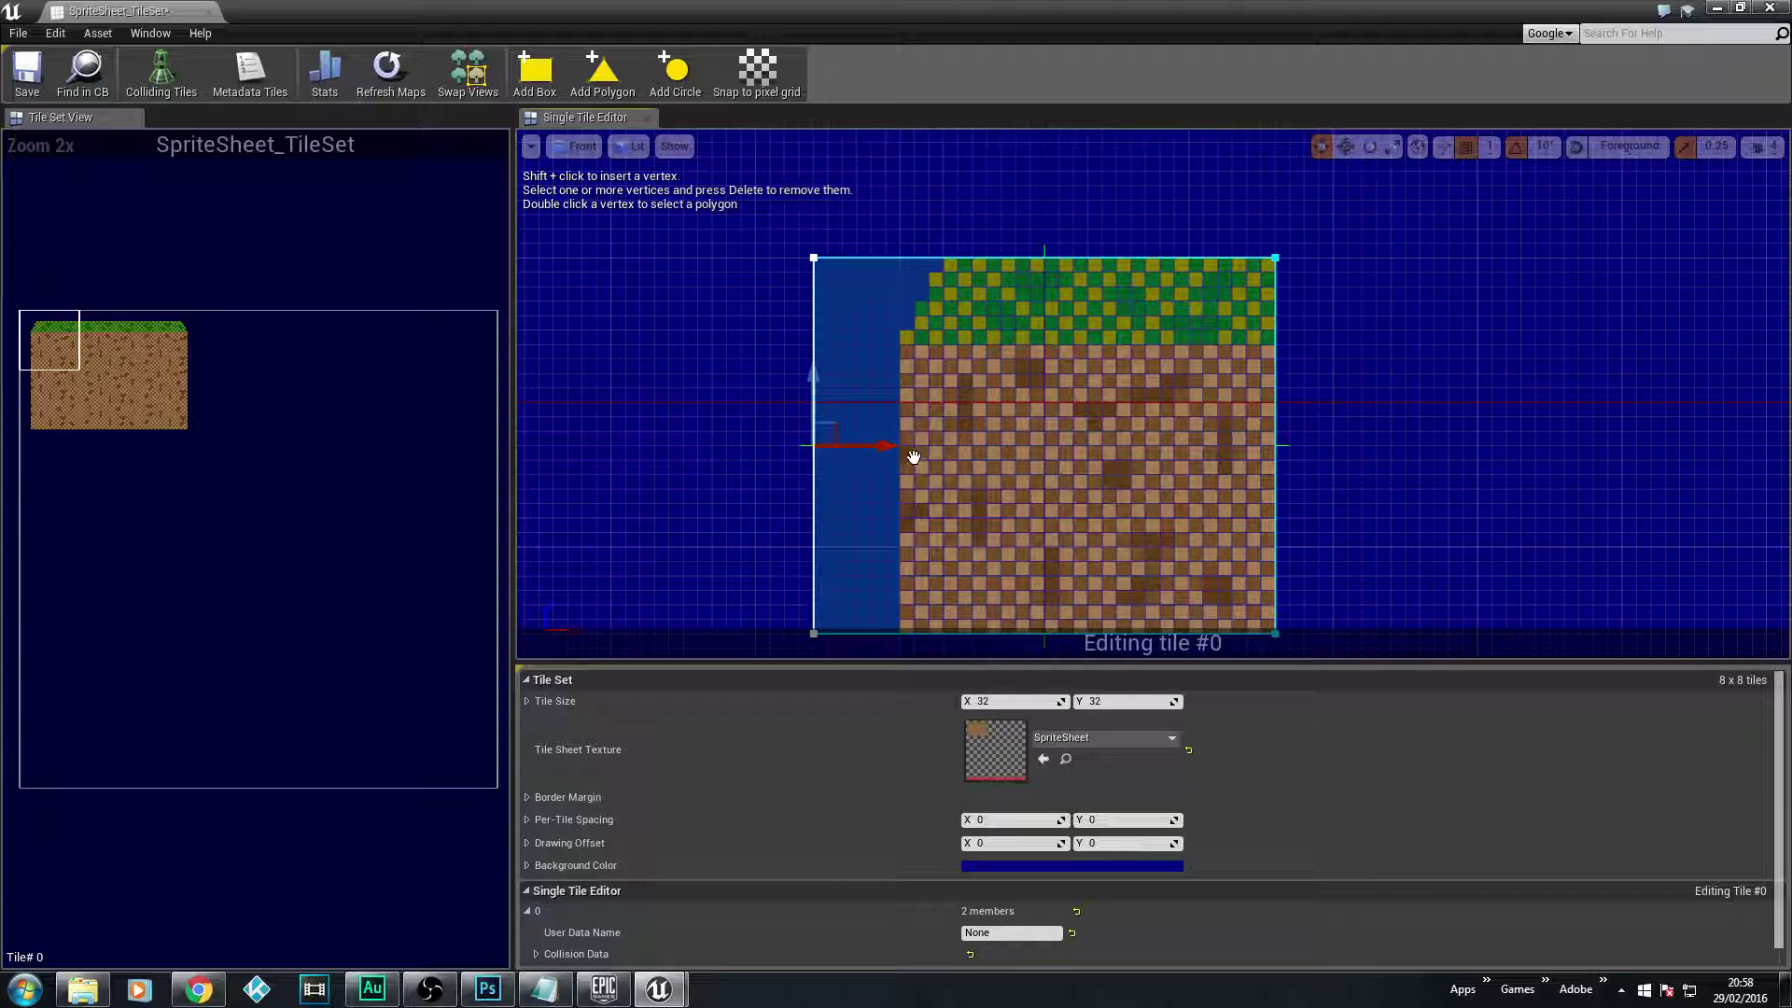
left_click_drag(900, 446, 982, 448)
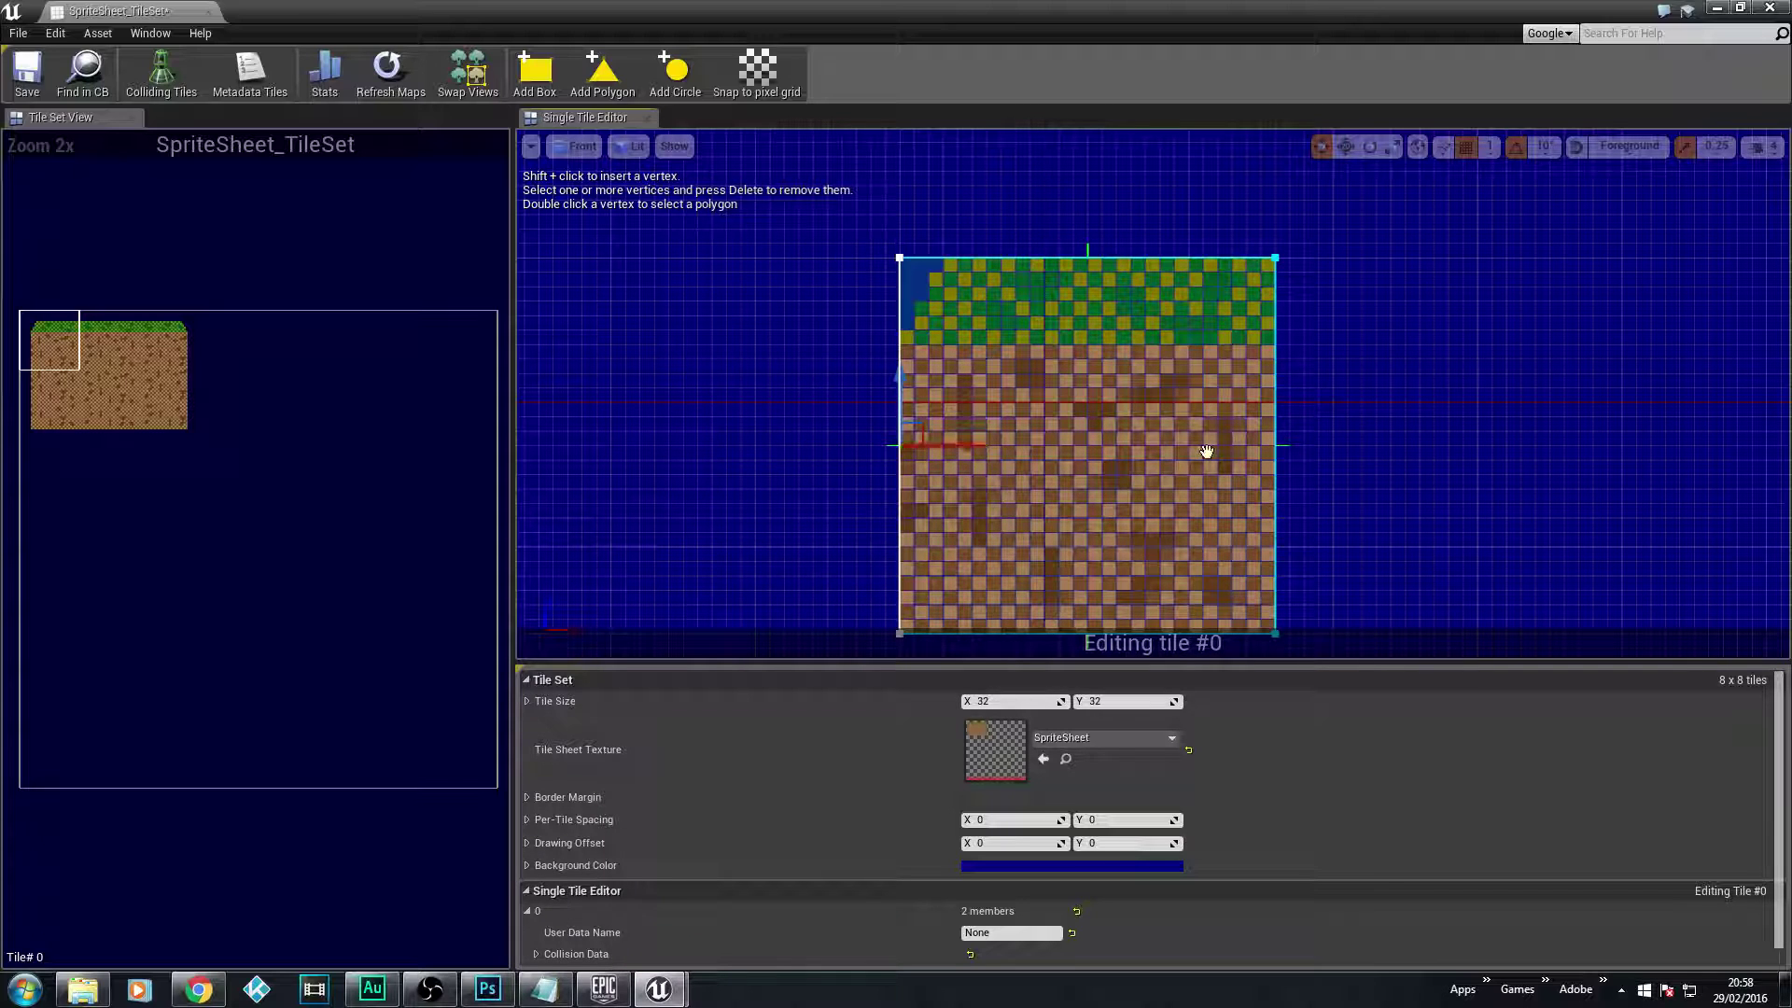
scroll(1352, 484, "up", 2)
right_click_drag(1299, 456, 1529, 622)
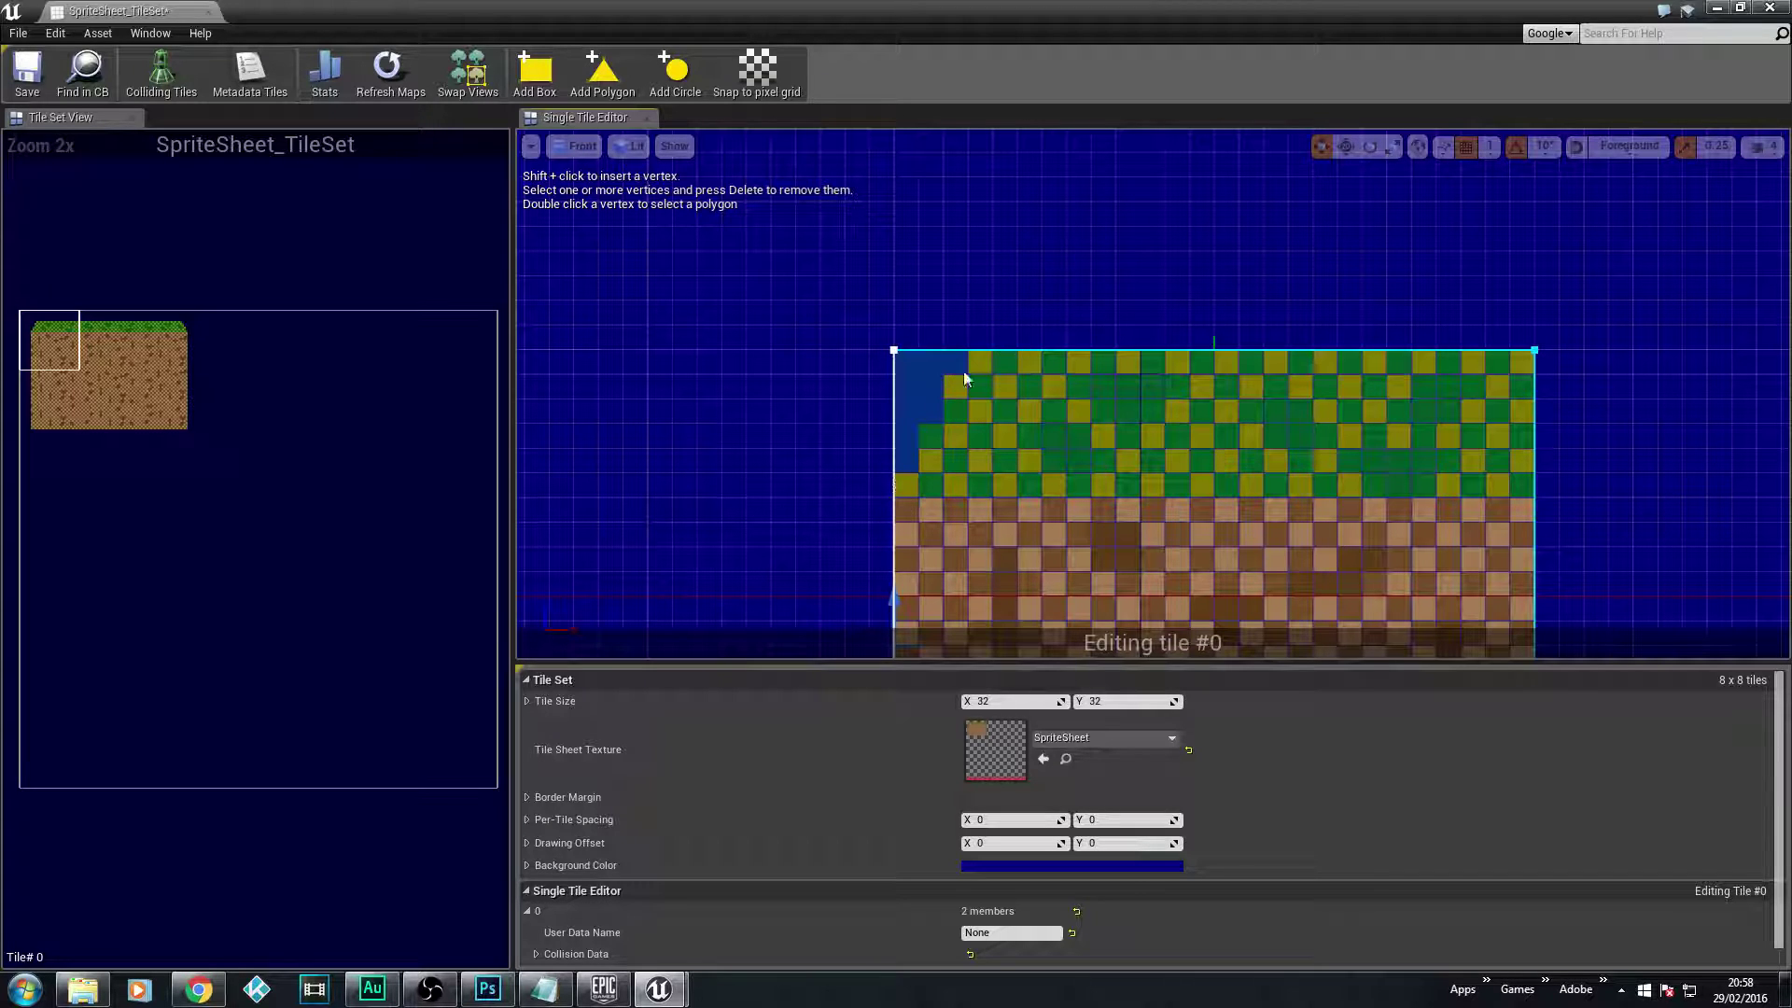
- Insert a vertex on the left edge and slide the top-left corner right to slant it
left_click(893, 473, "shift")
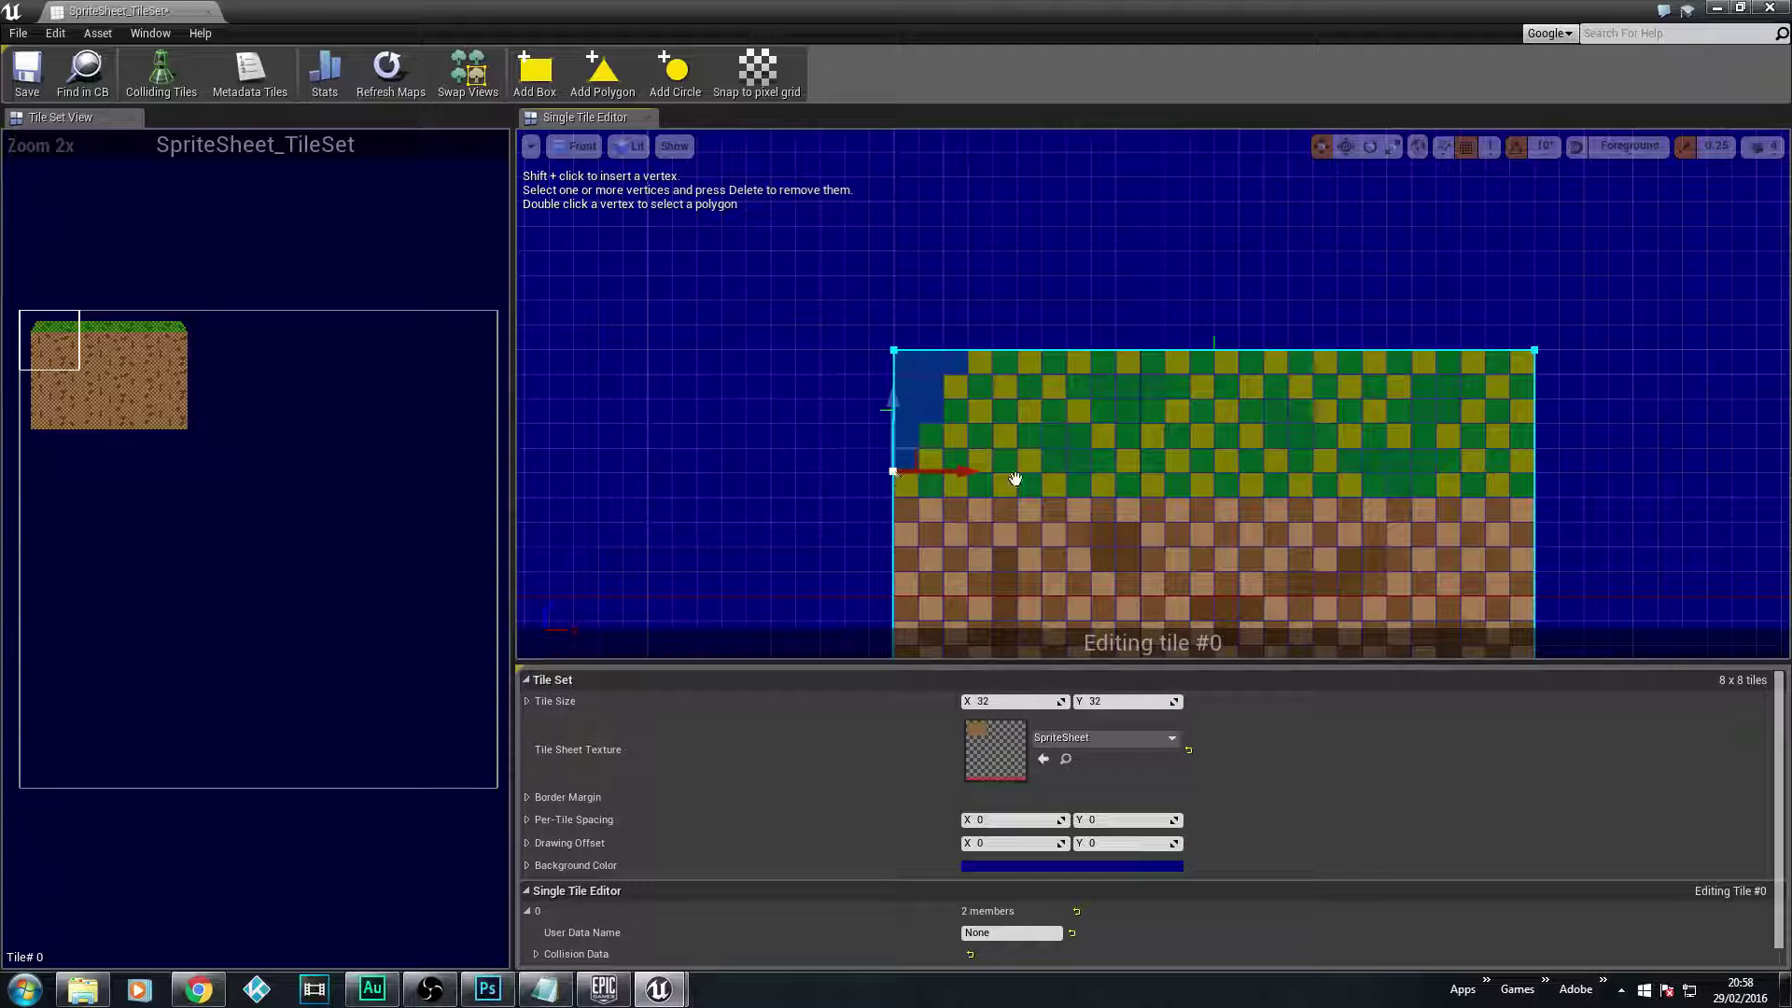
left_click(895, 473)
left_click(893, 351)
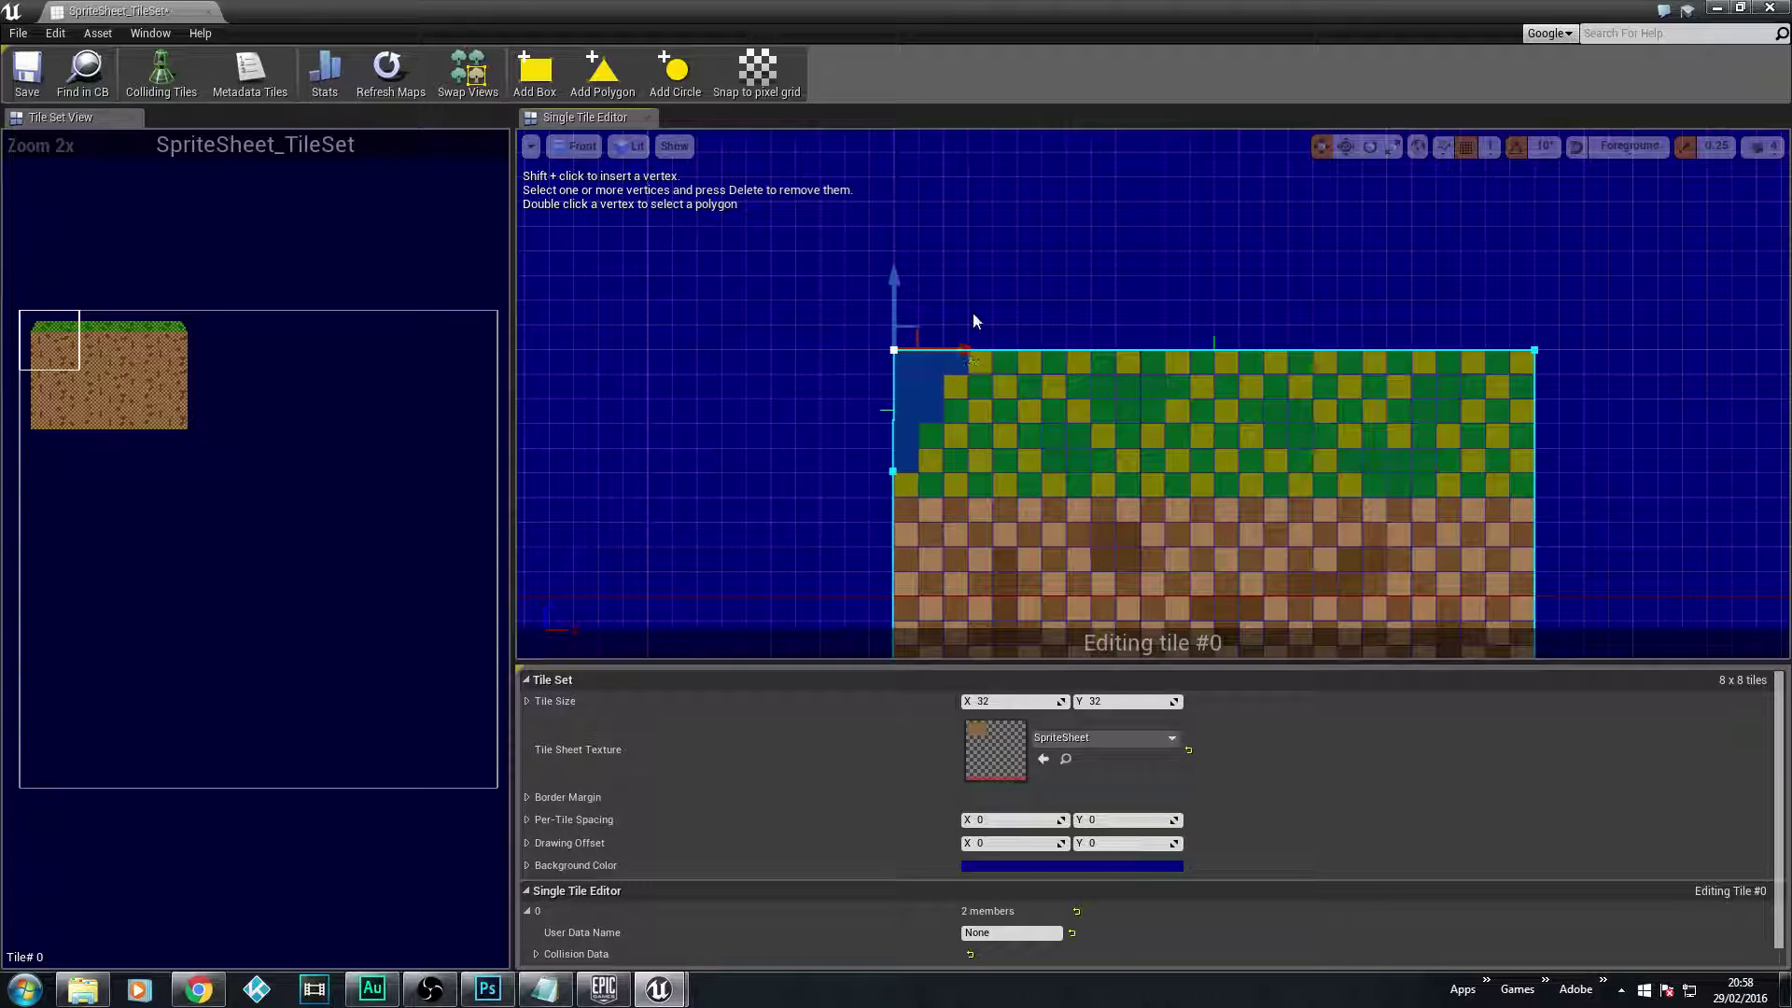
left_click(878, 361)
left_click(893, 350)
left_click_drag(980, 350, 1052, 351)
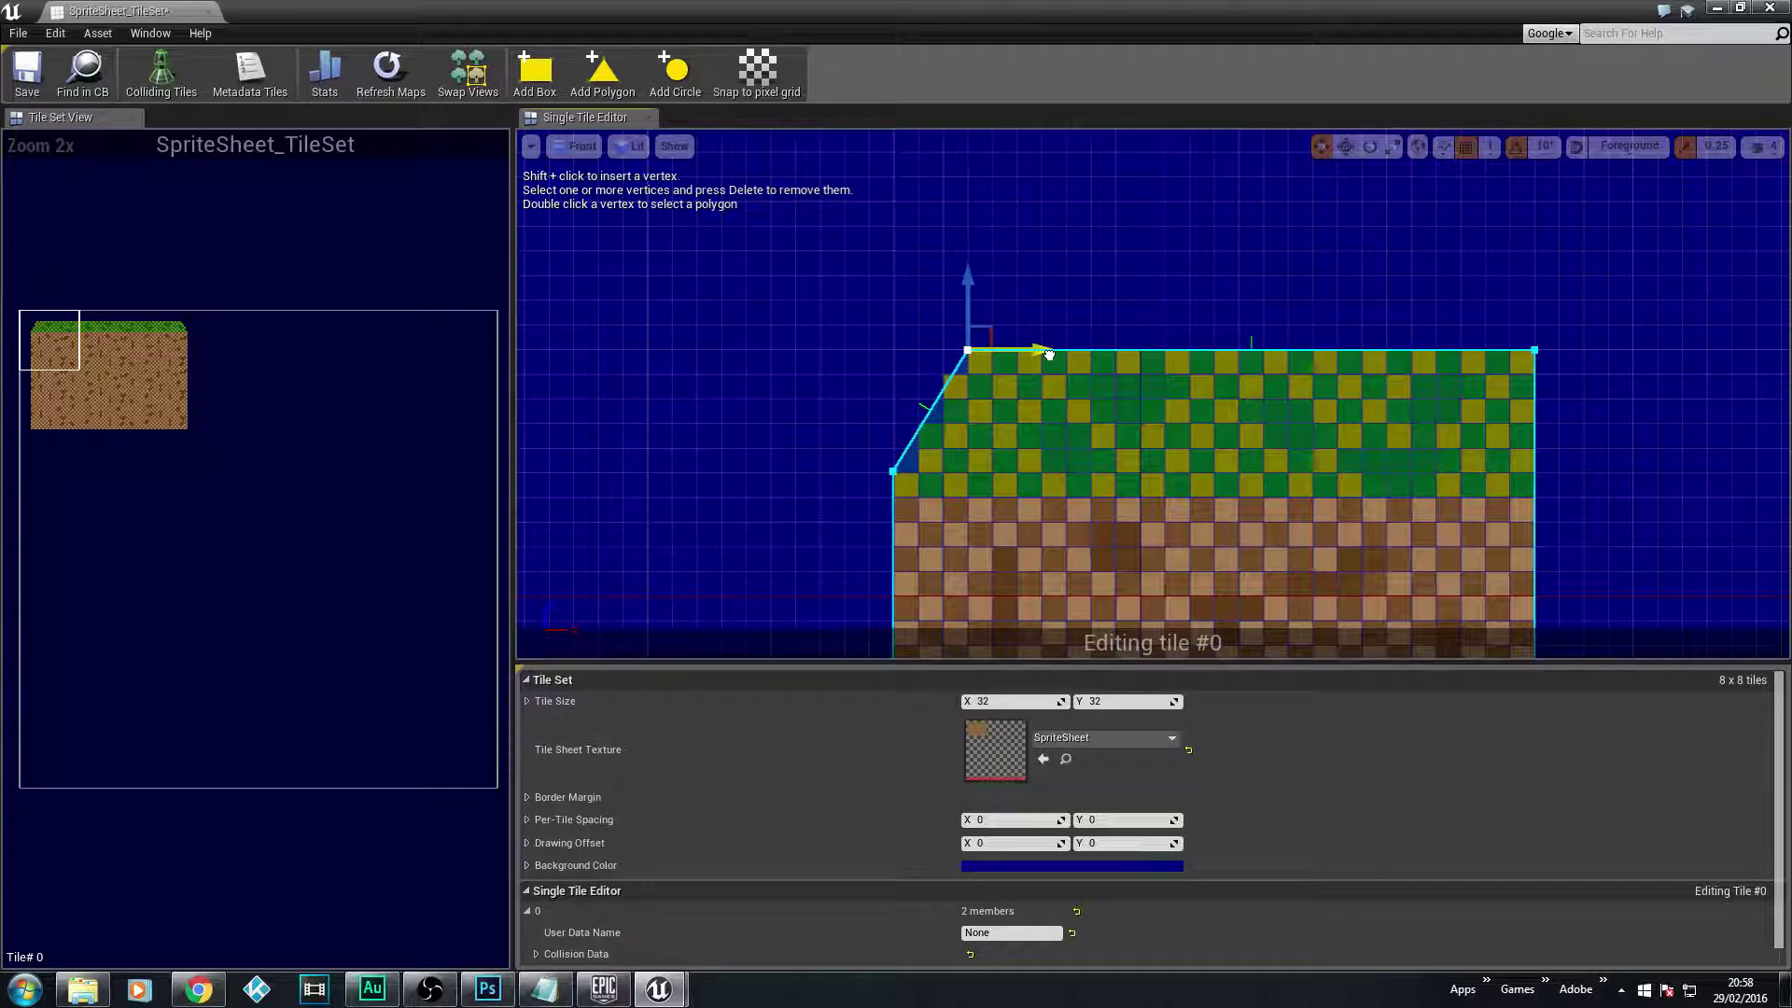
- Add vertices along the slanted edge and nudge them into position
left_click(949, 373, "shift")
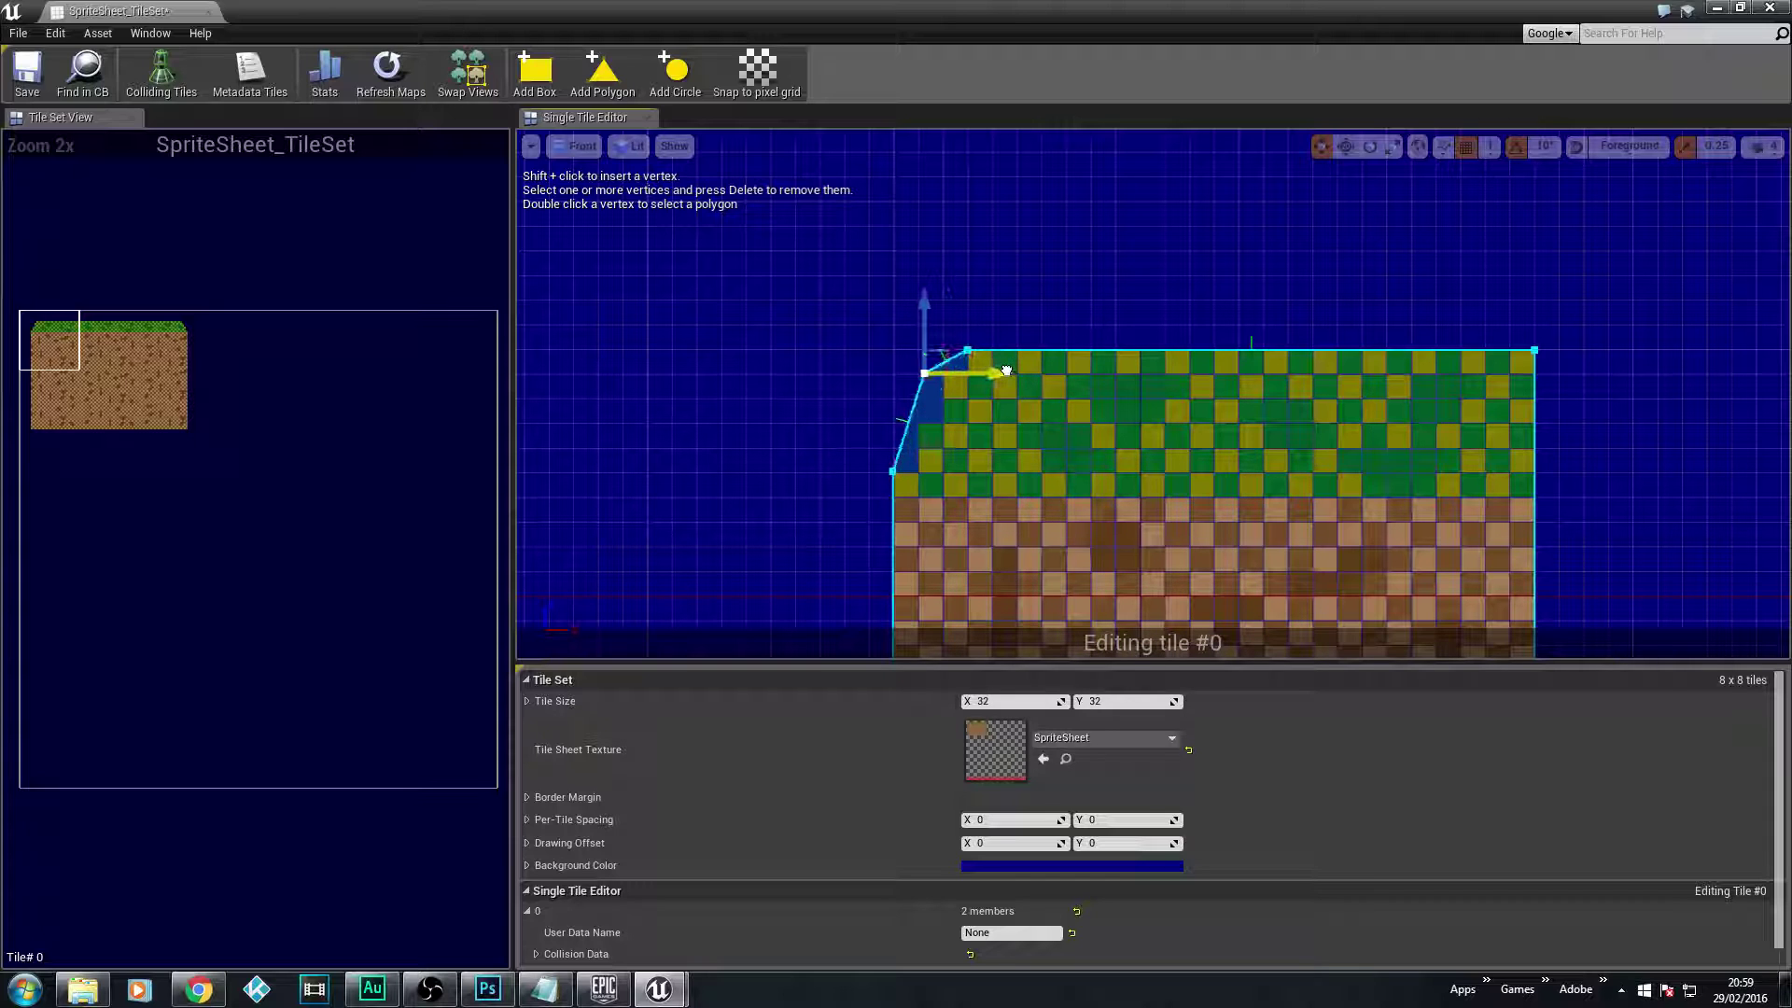
scroll(1073, 364, "up", 1)
right_click_drag(989, 341, 1033, 305)
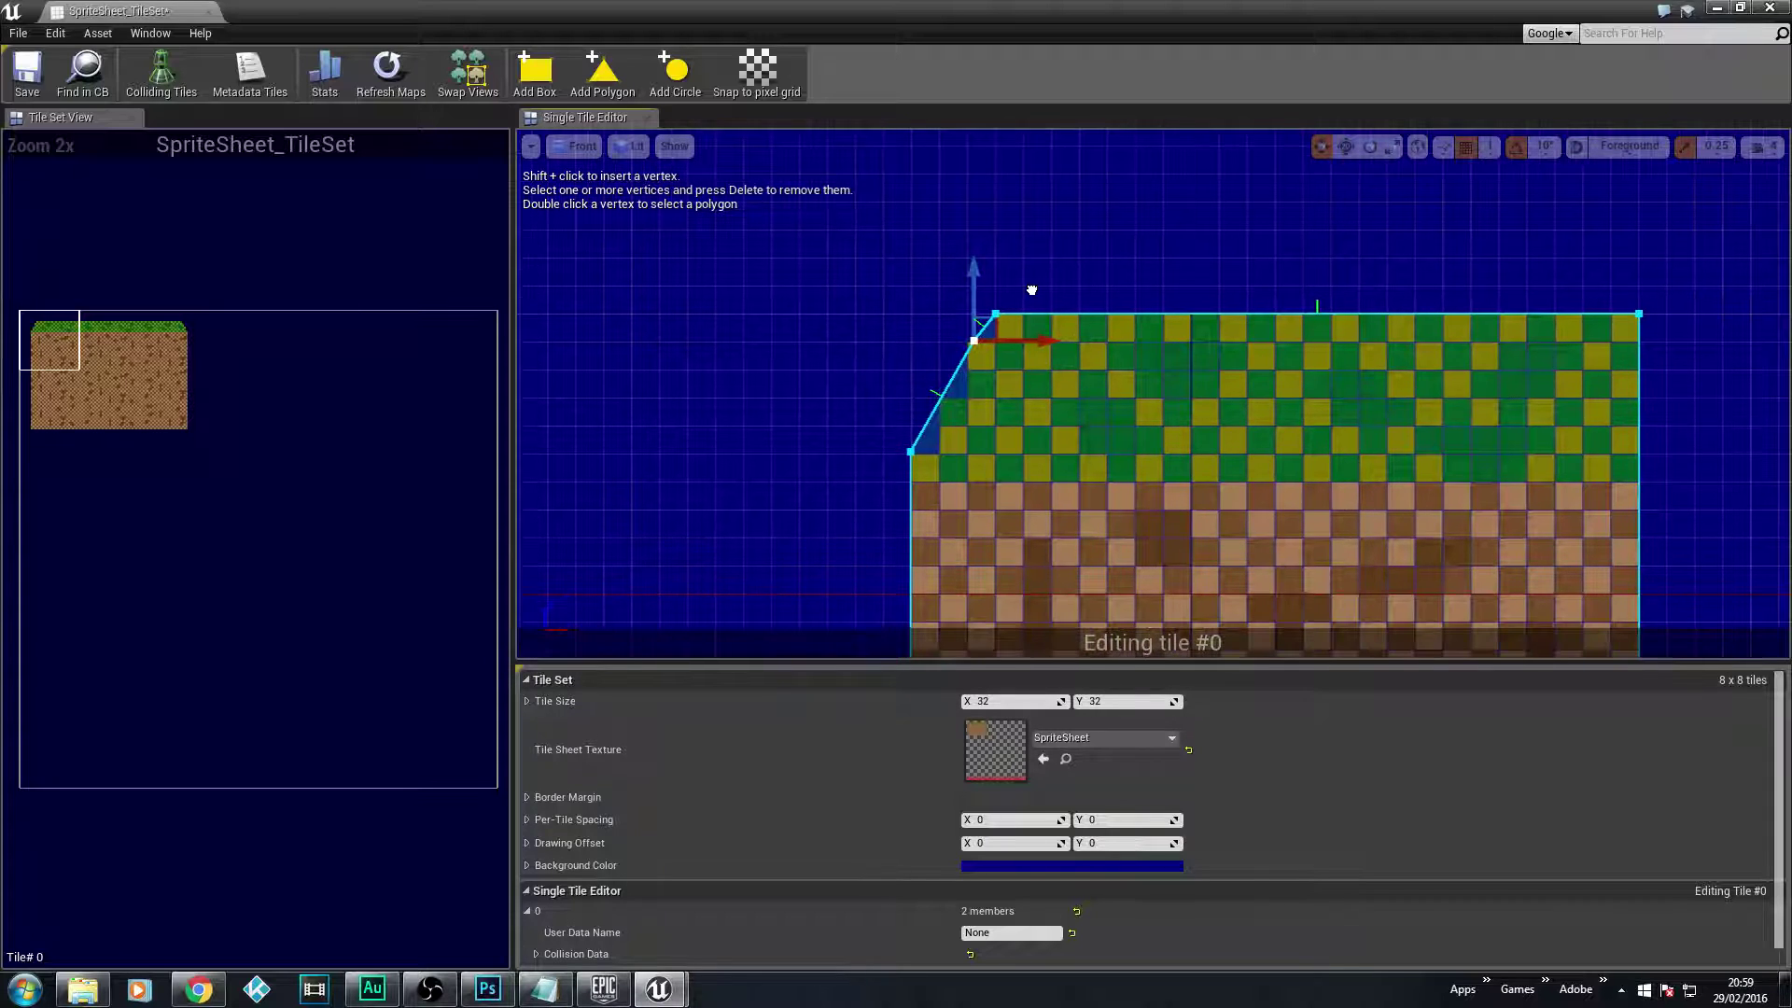
left_click(1051, 277)
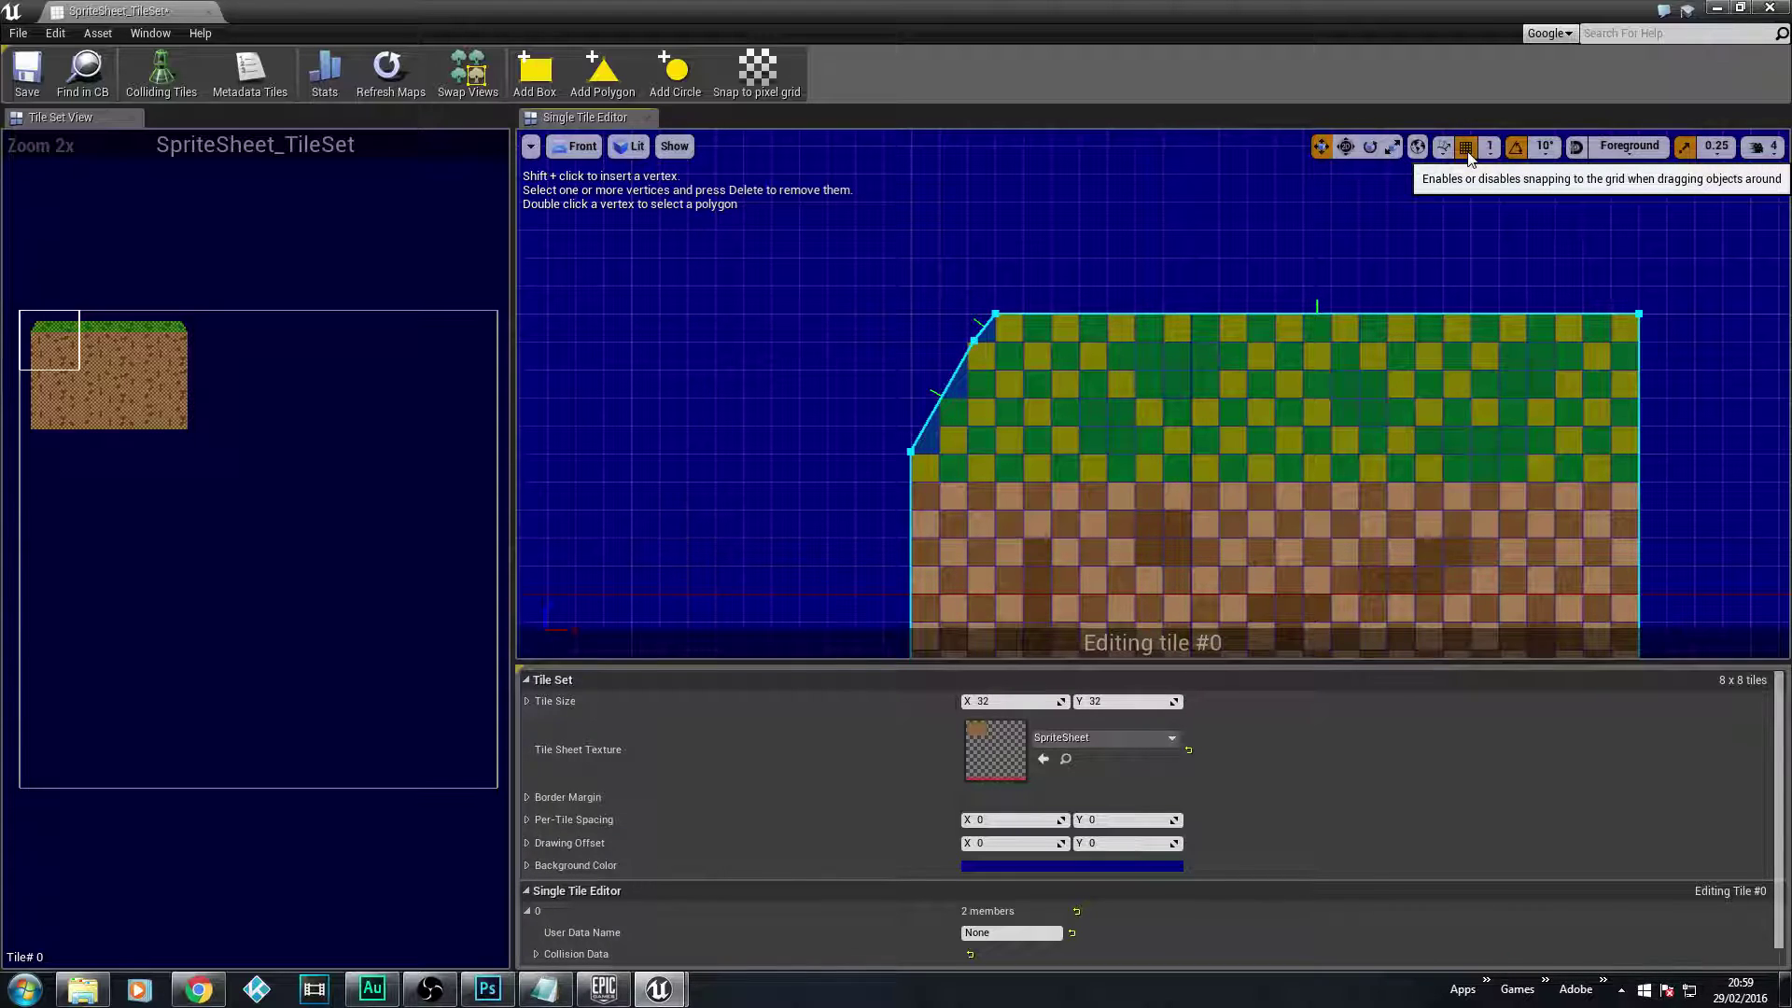
left_click(974, 341)
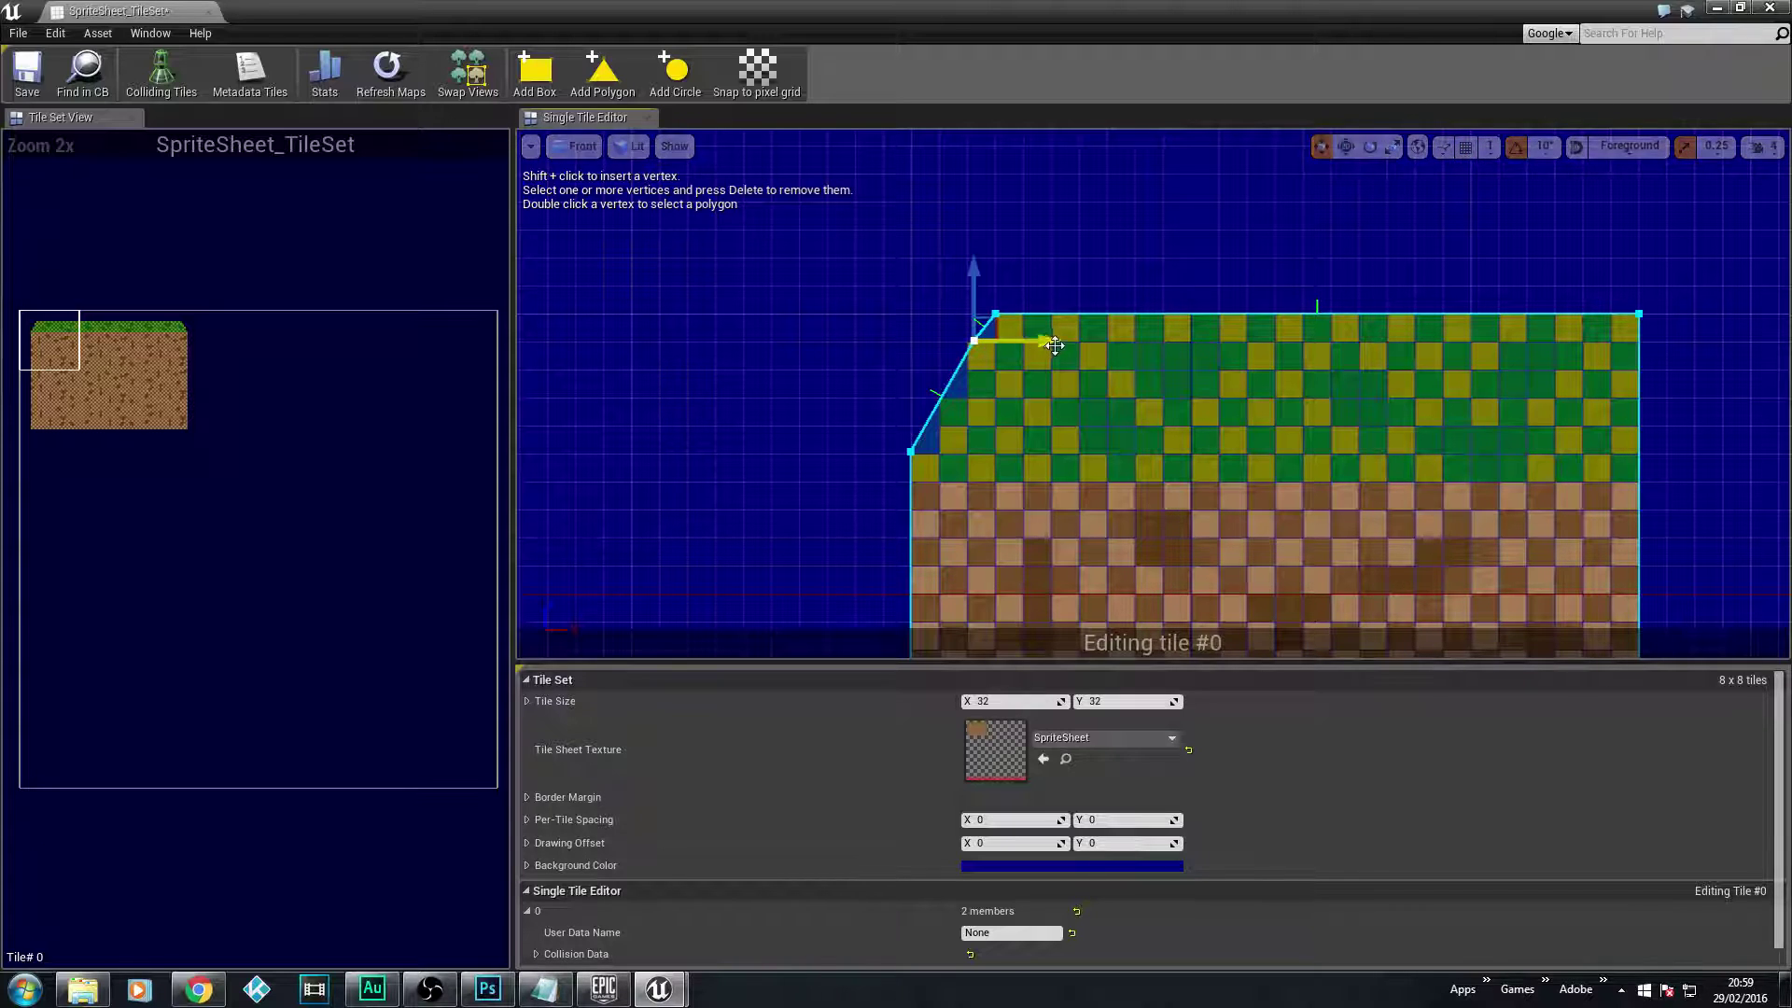
mouse_move(1055, 345)
left_mouse_down()
mouse_move(1031, 342)
mouse_move(1051, 340)
left_mouse_up()
left_click(937, 398, "shift")
left_click_drag(1009, 397, 1014, 396)
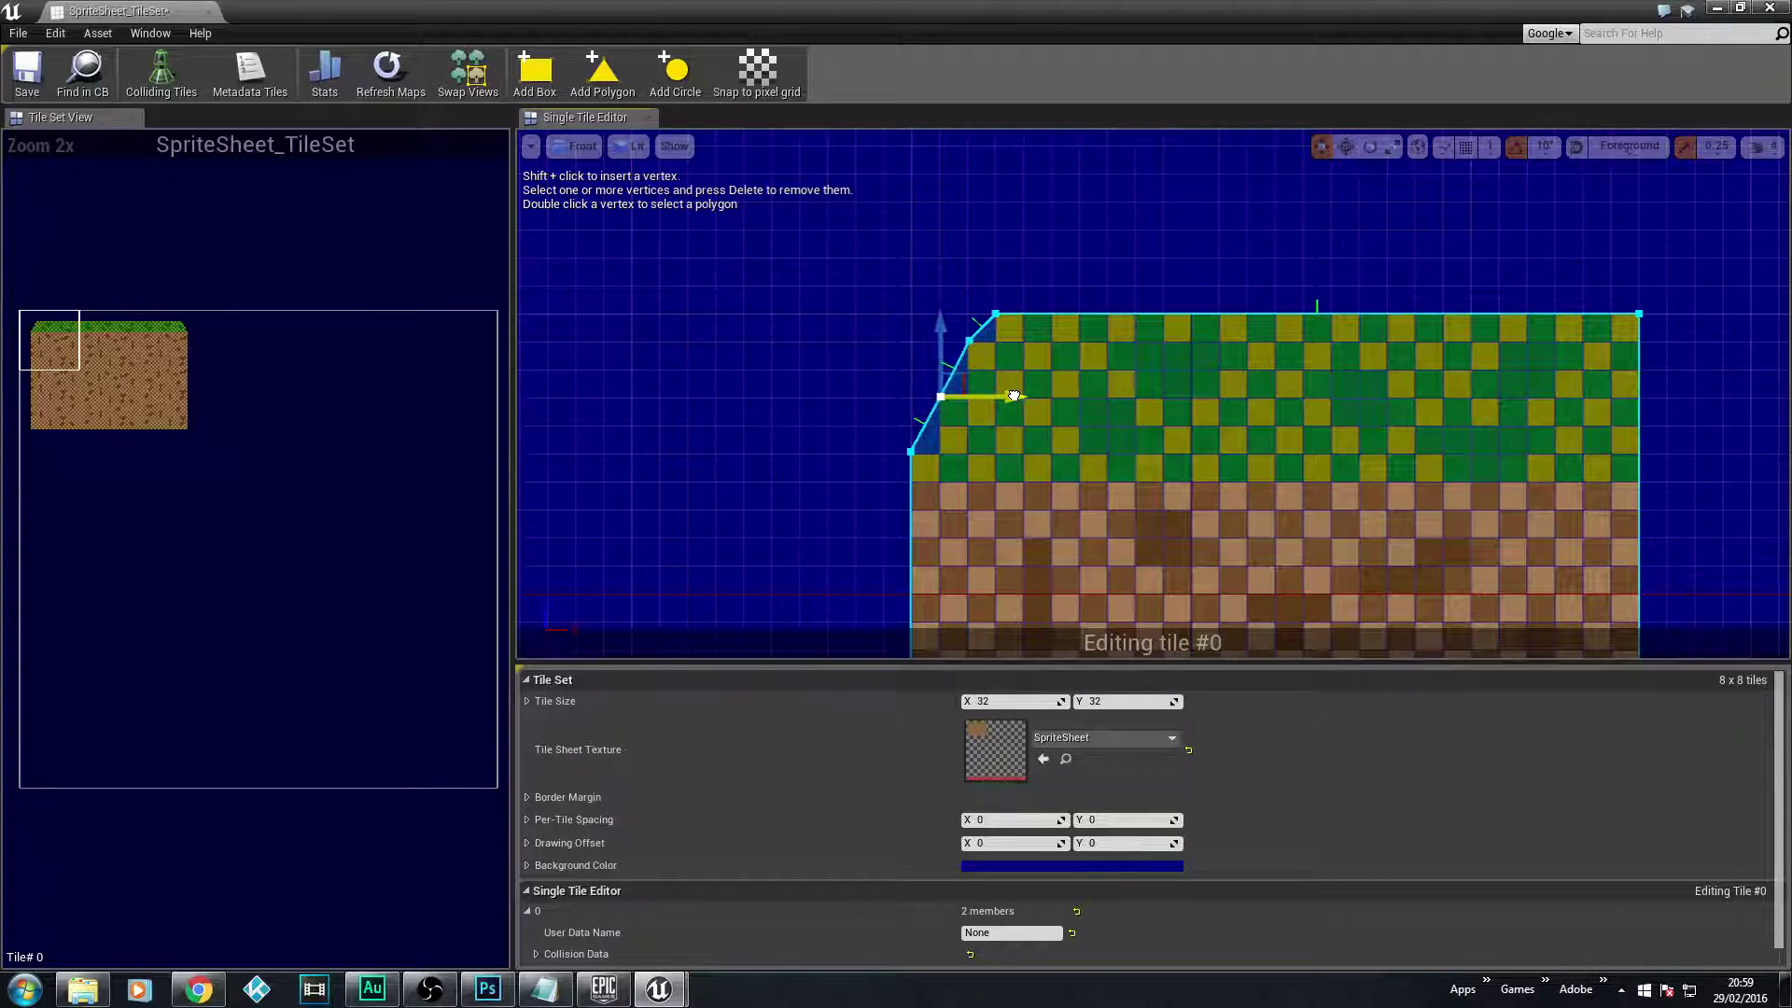
- Insert and drag more vertices to form the bottom and top steps of the corner
left_click(960, 371, "shift")
left_click_drag(1026, 370, 1049, 372)
left_click_drag(970, 299, 974, 326)
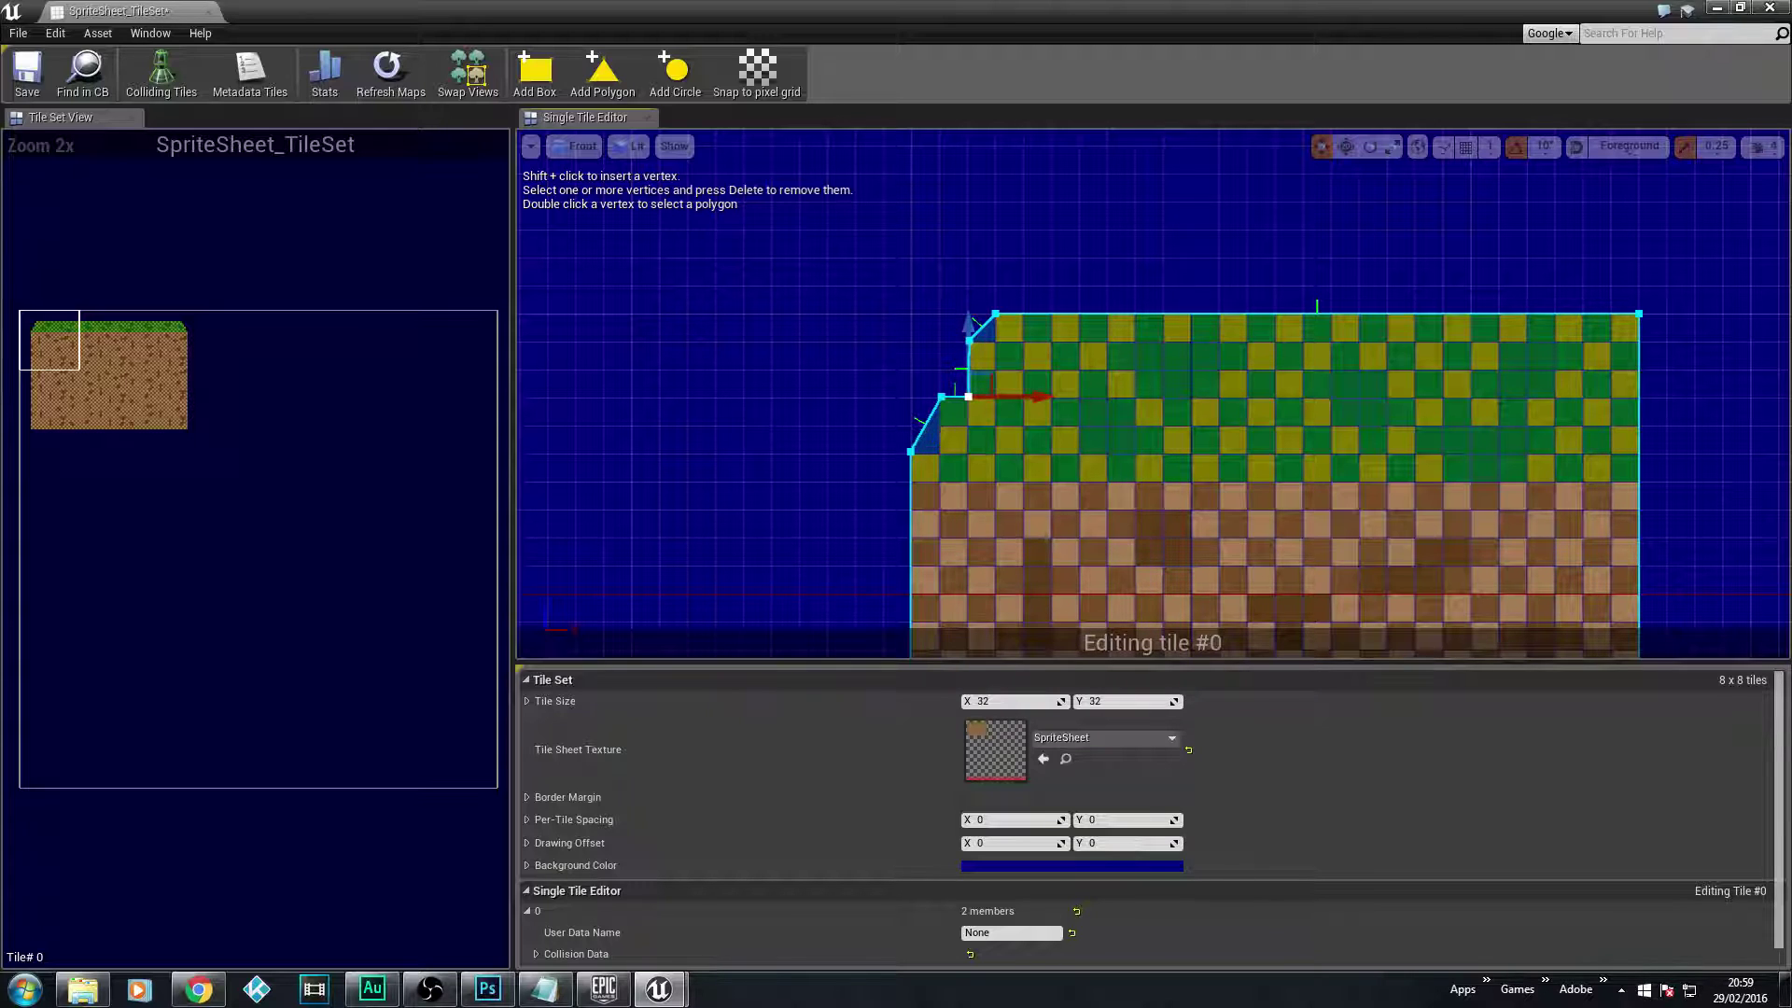
left_click(937, 422, "shift")
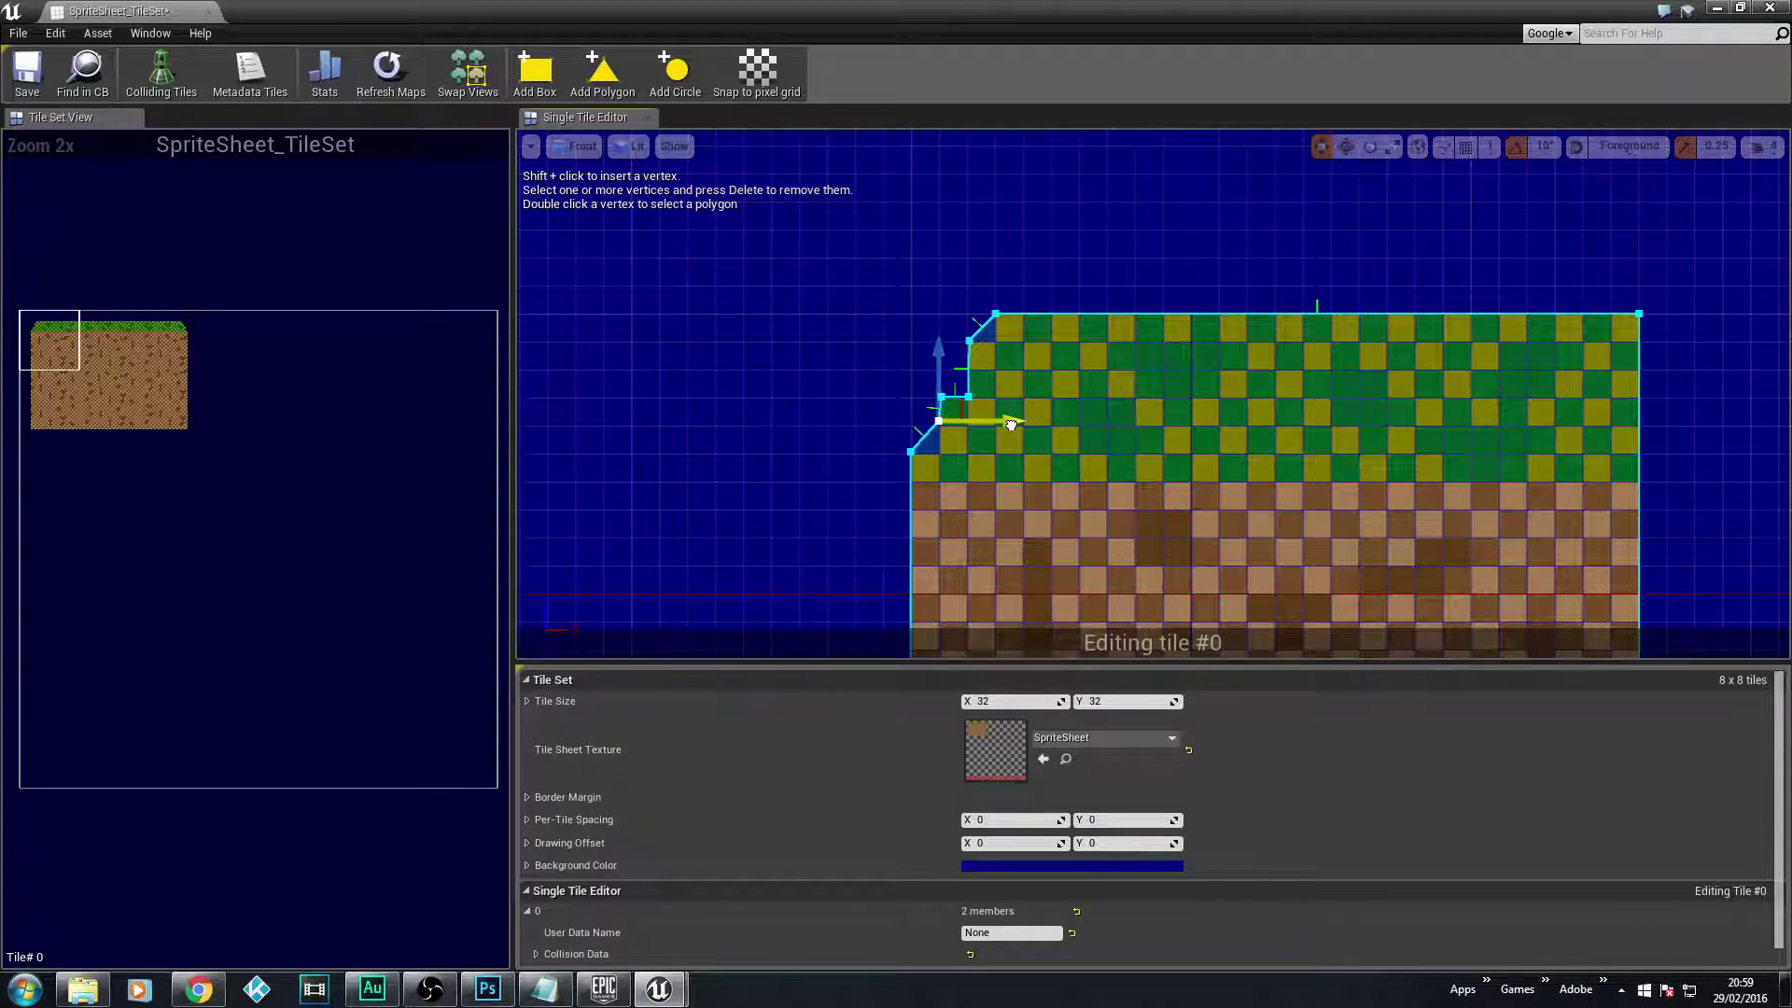
left_click_drag(939, 349, 938, 381)
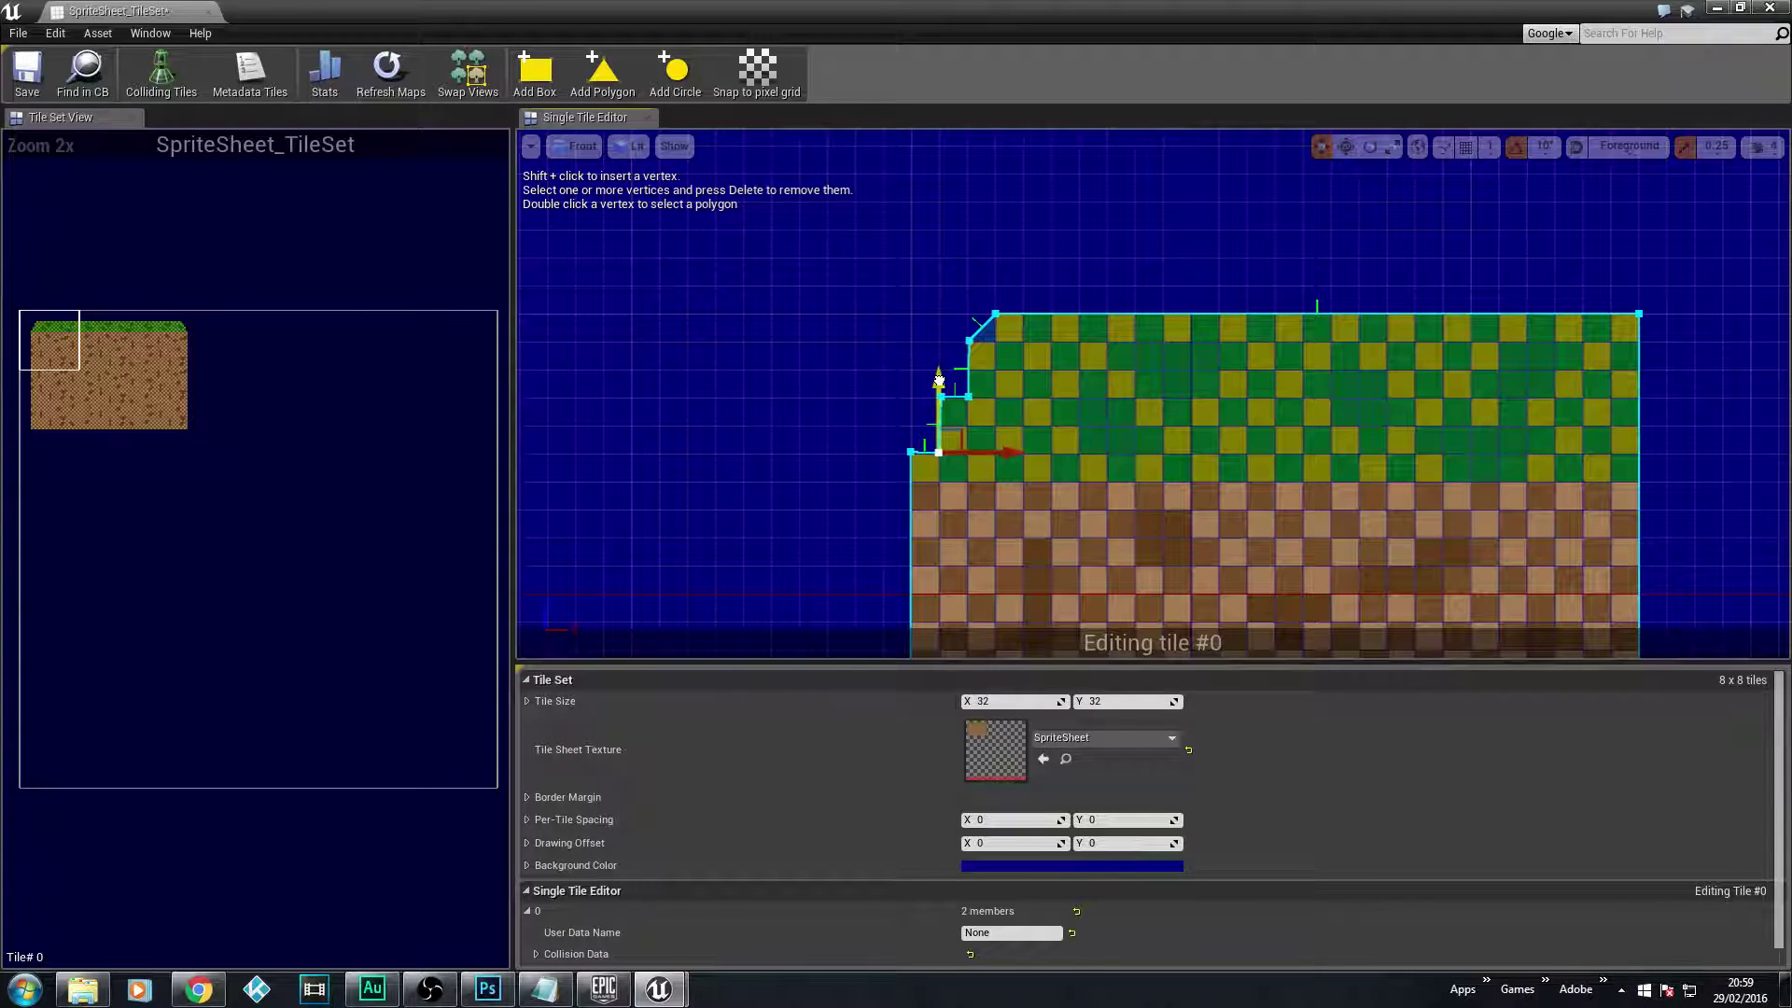
left_click(987, 327, "shift")
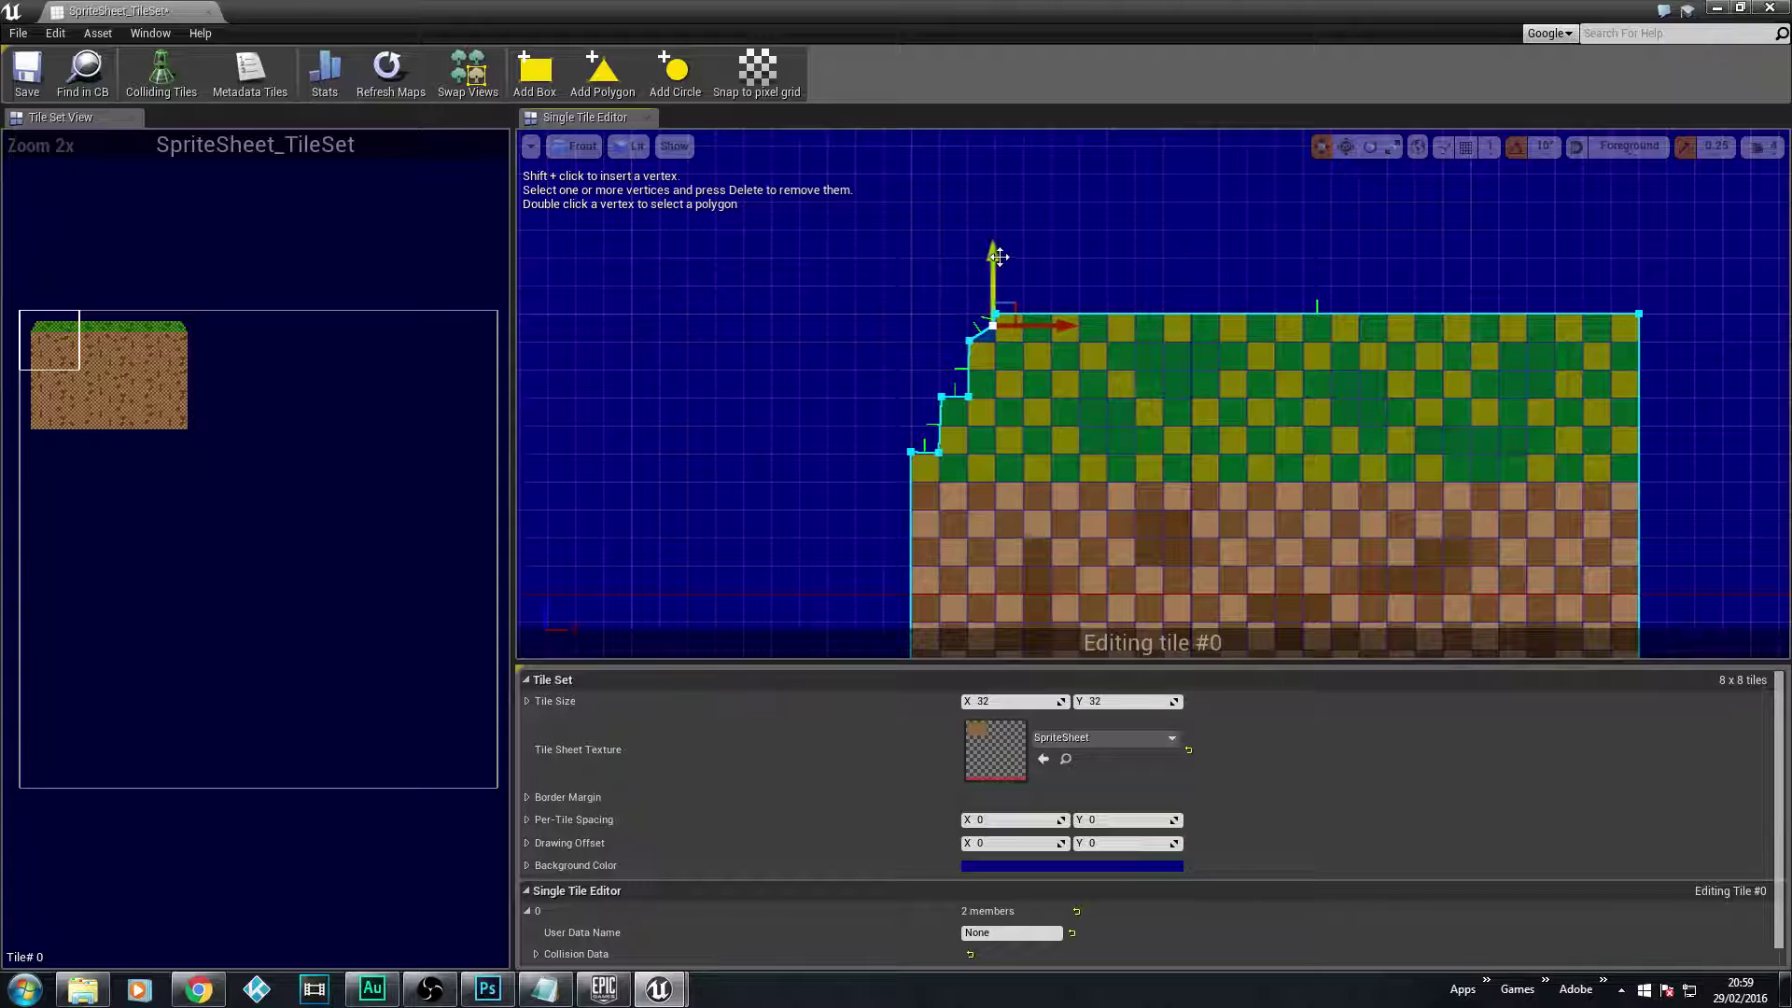
left_click_drag(997, 254, 1005, 274)
right_click_drag(905, 377, 940, 396)
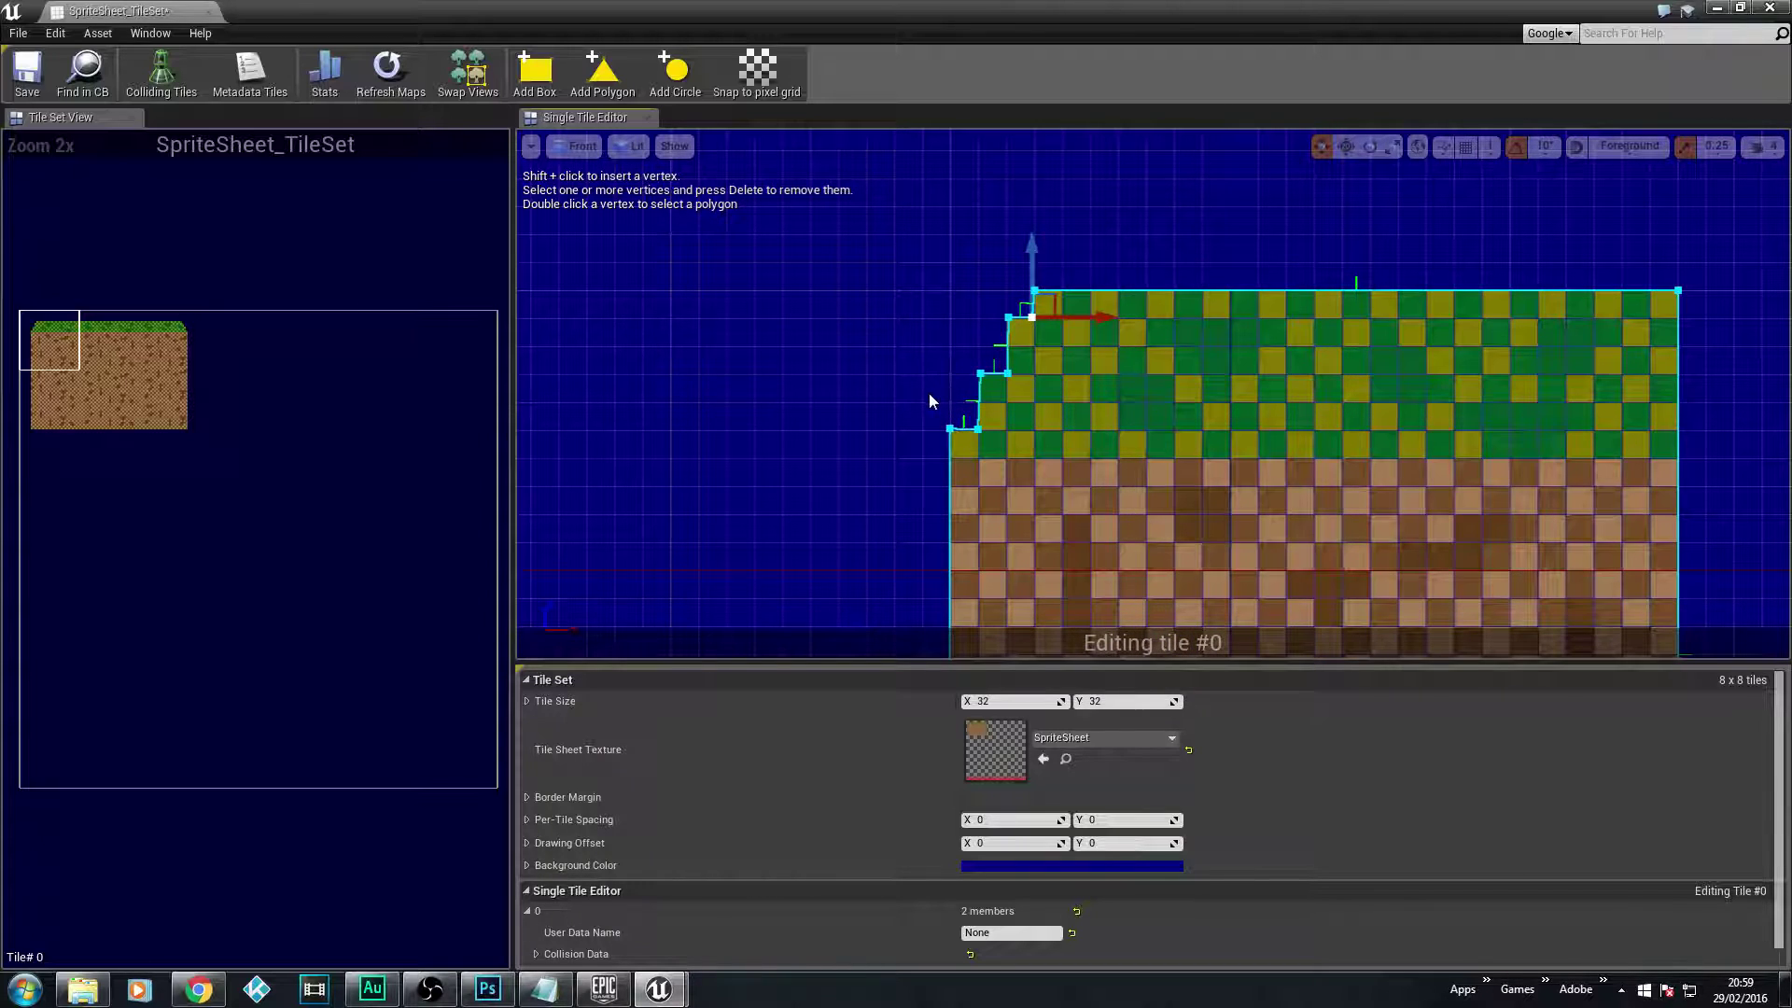
left_click(886, 313)
right_click_drag(859, 504, 676, 414)
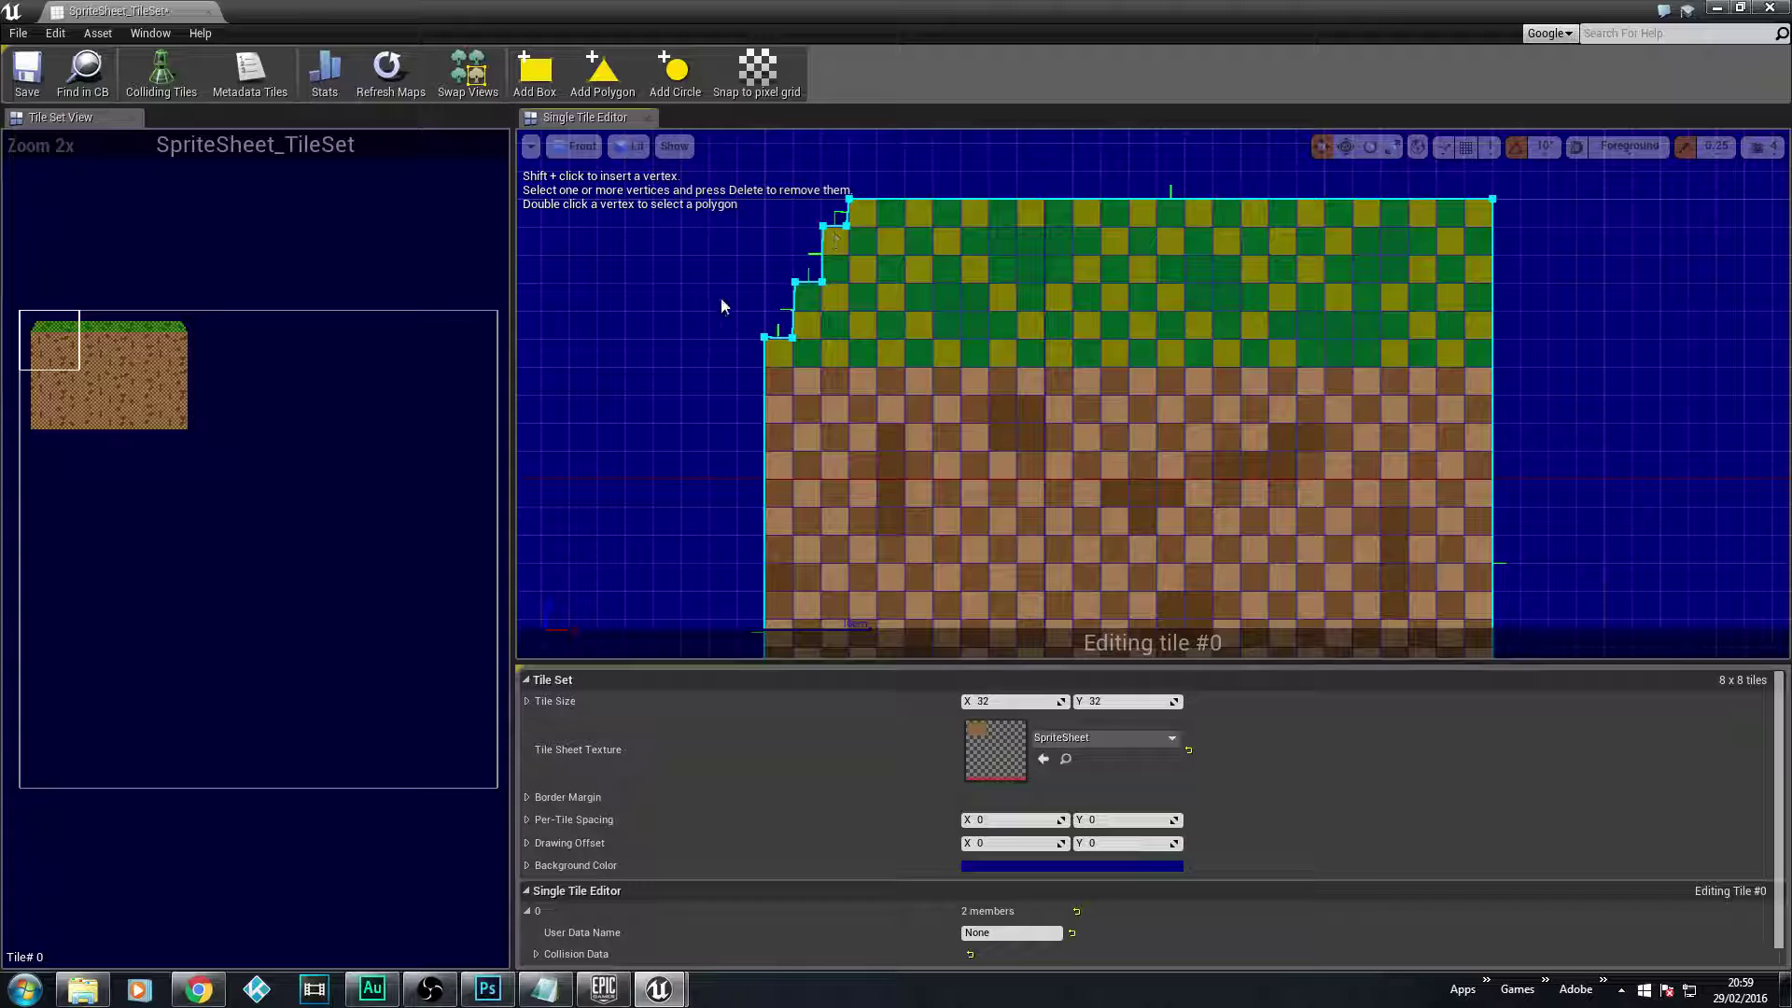
- Nudge the left-edge step vertex slightly left so the steps align with the grass pixels
right_click_drag(722, 306, 761, 410)
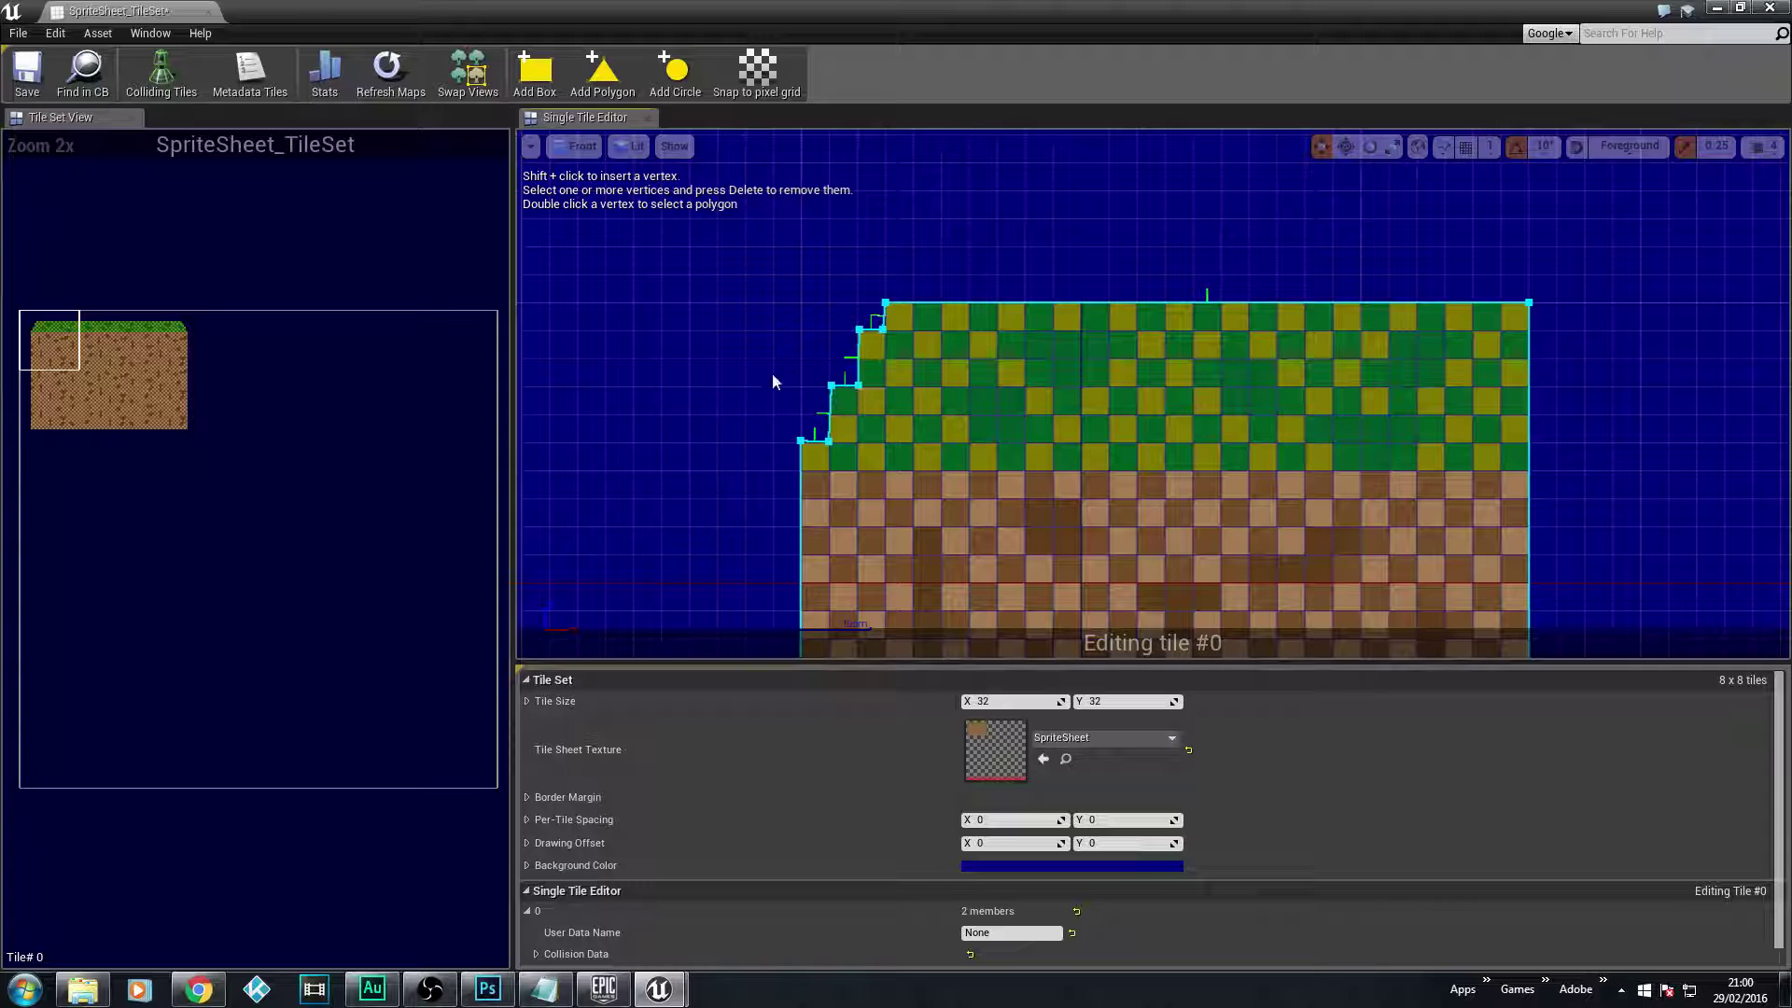
right_click_drag(773, 381, 819, 379)
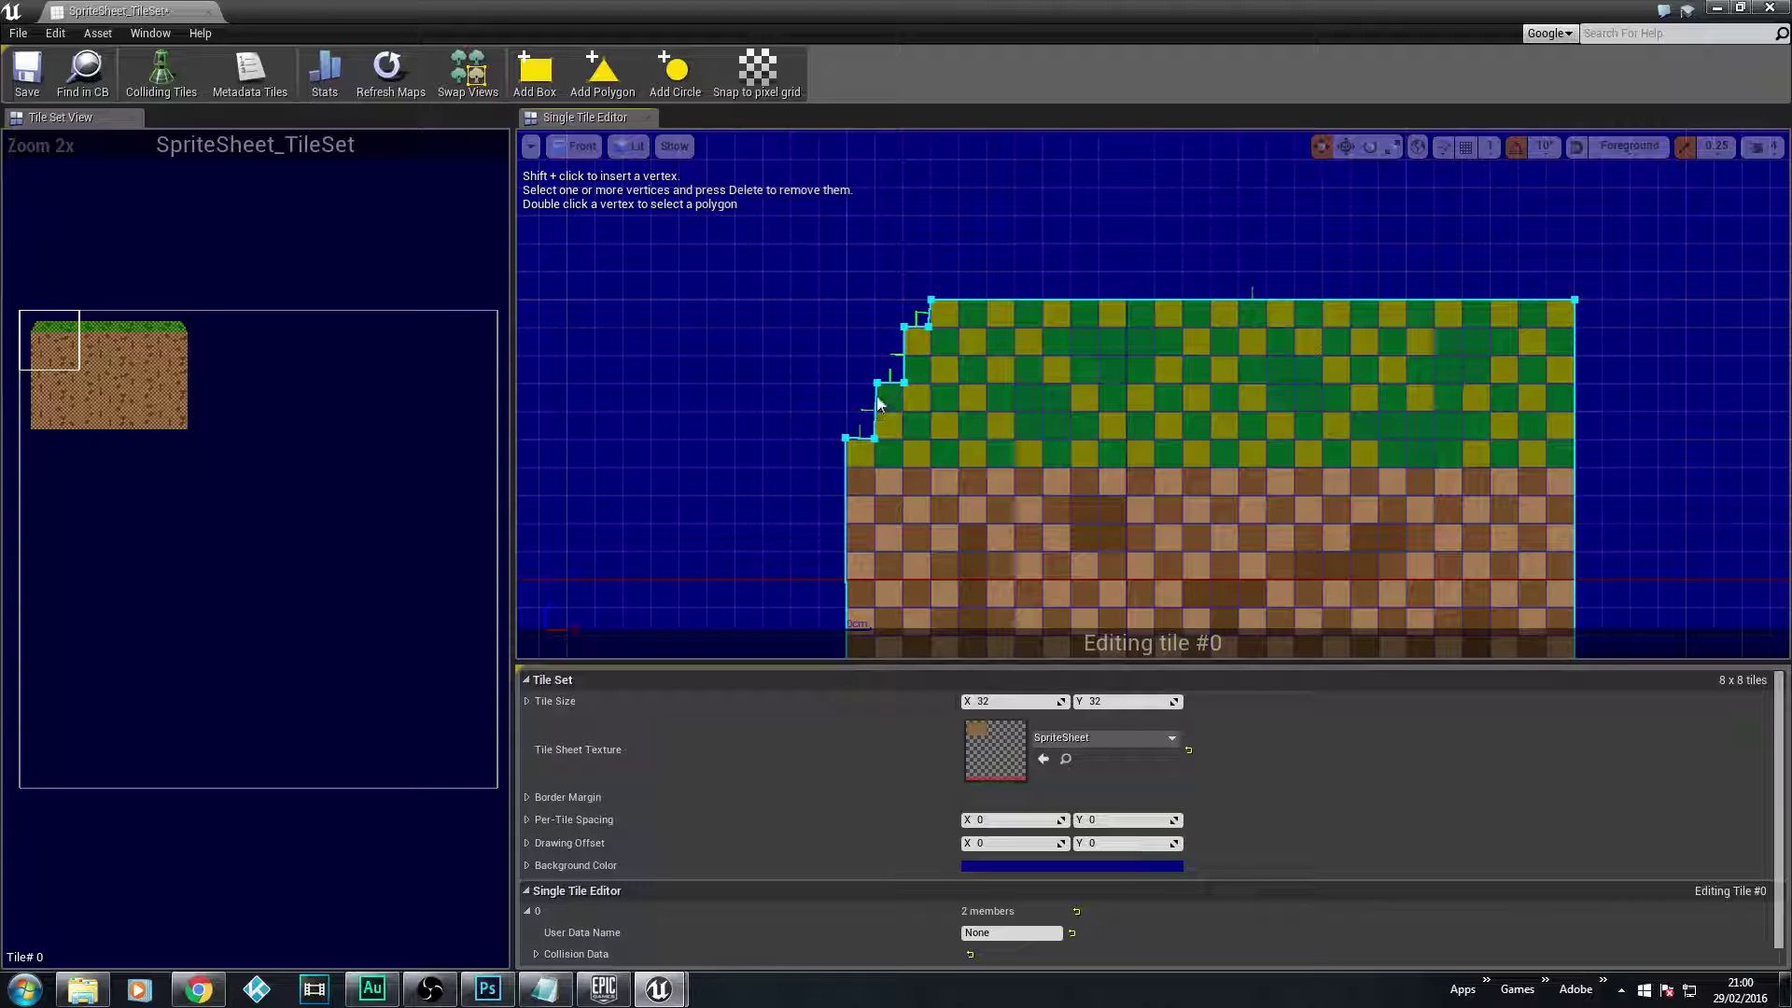
left_click(845, 437)
left_click(877, 383)
left_click_drag(950, 383, 947, 383)
left_click(888, 385)
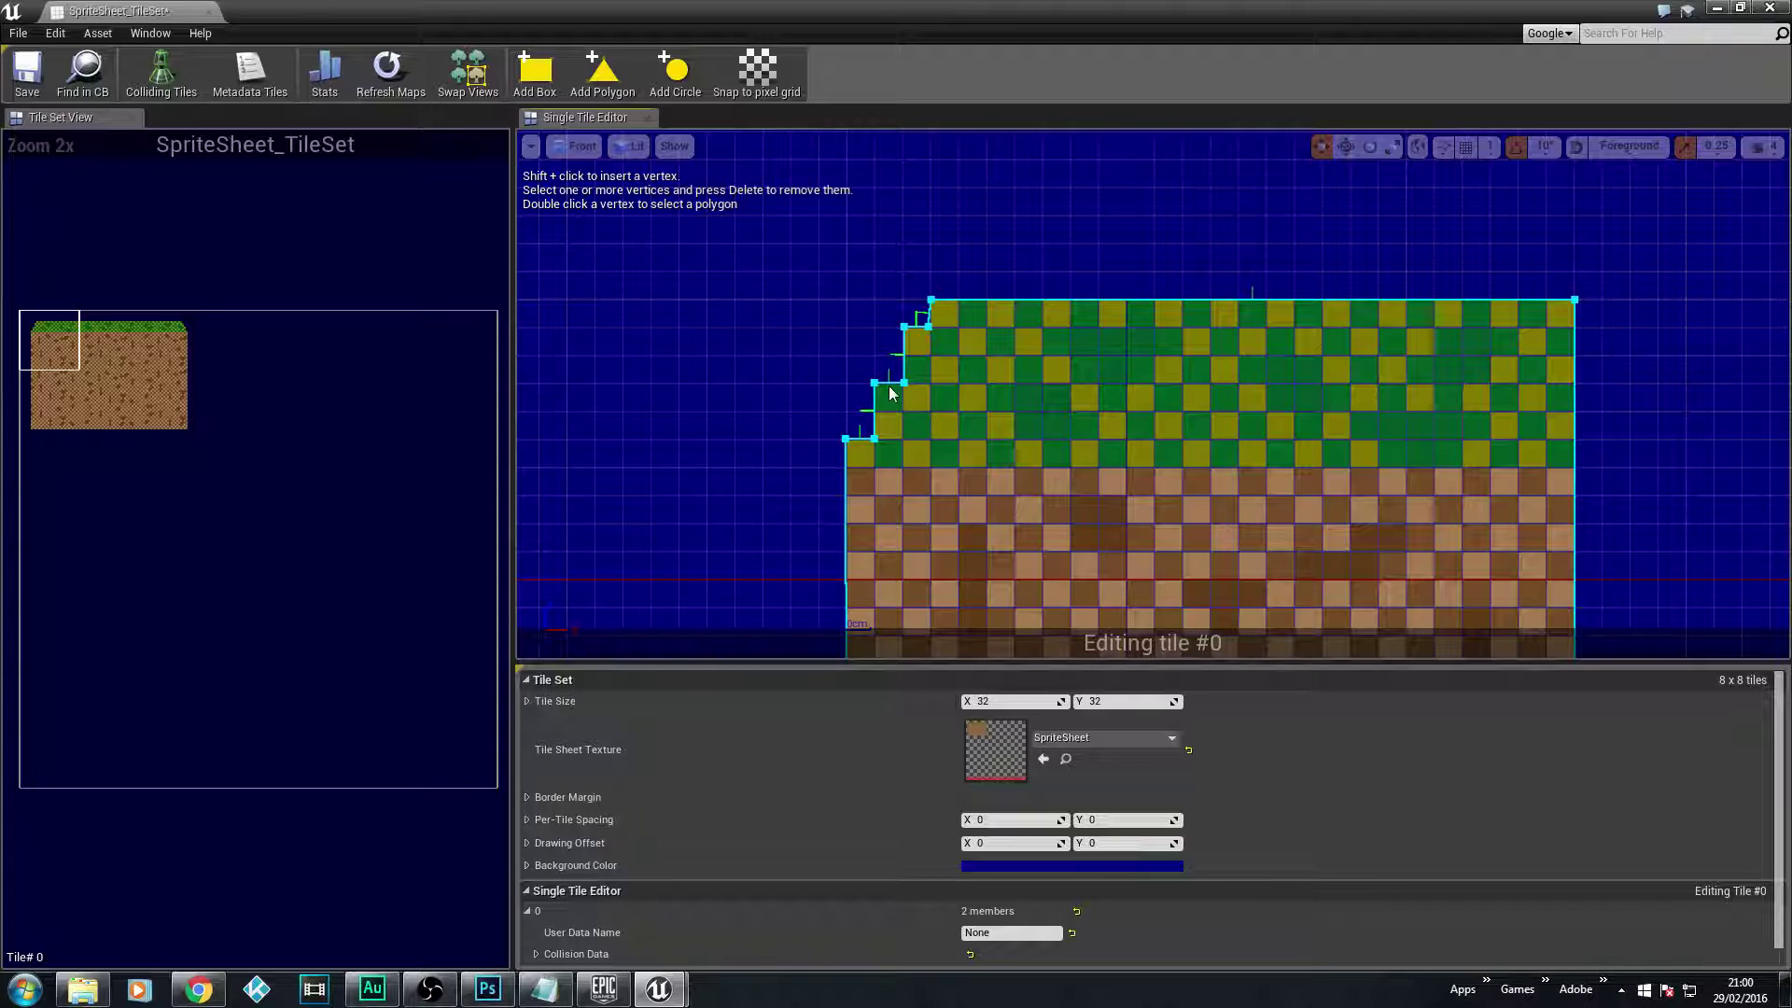
left_click(929, 326)
left_click(959, 319)
scroll(1637, 407, "down", 2)
- Select middle grass tile #1 and add a box collision shape to it
right_click_drag(927, 404, 769, 296)
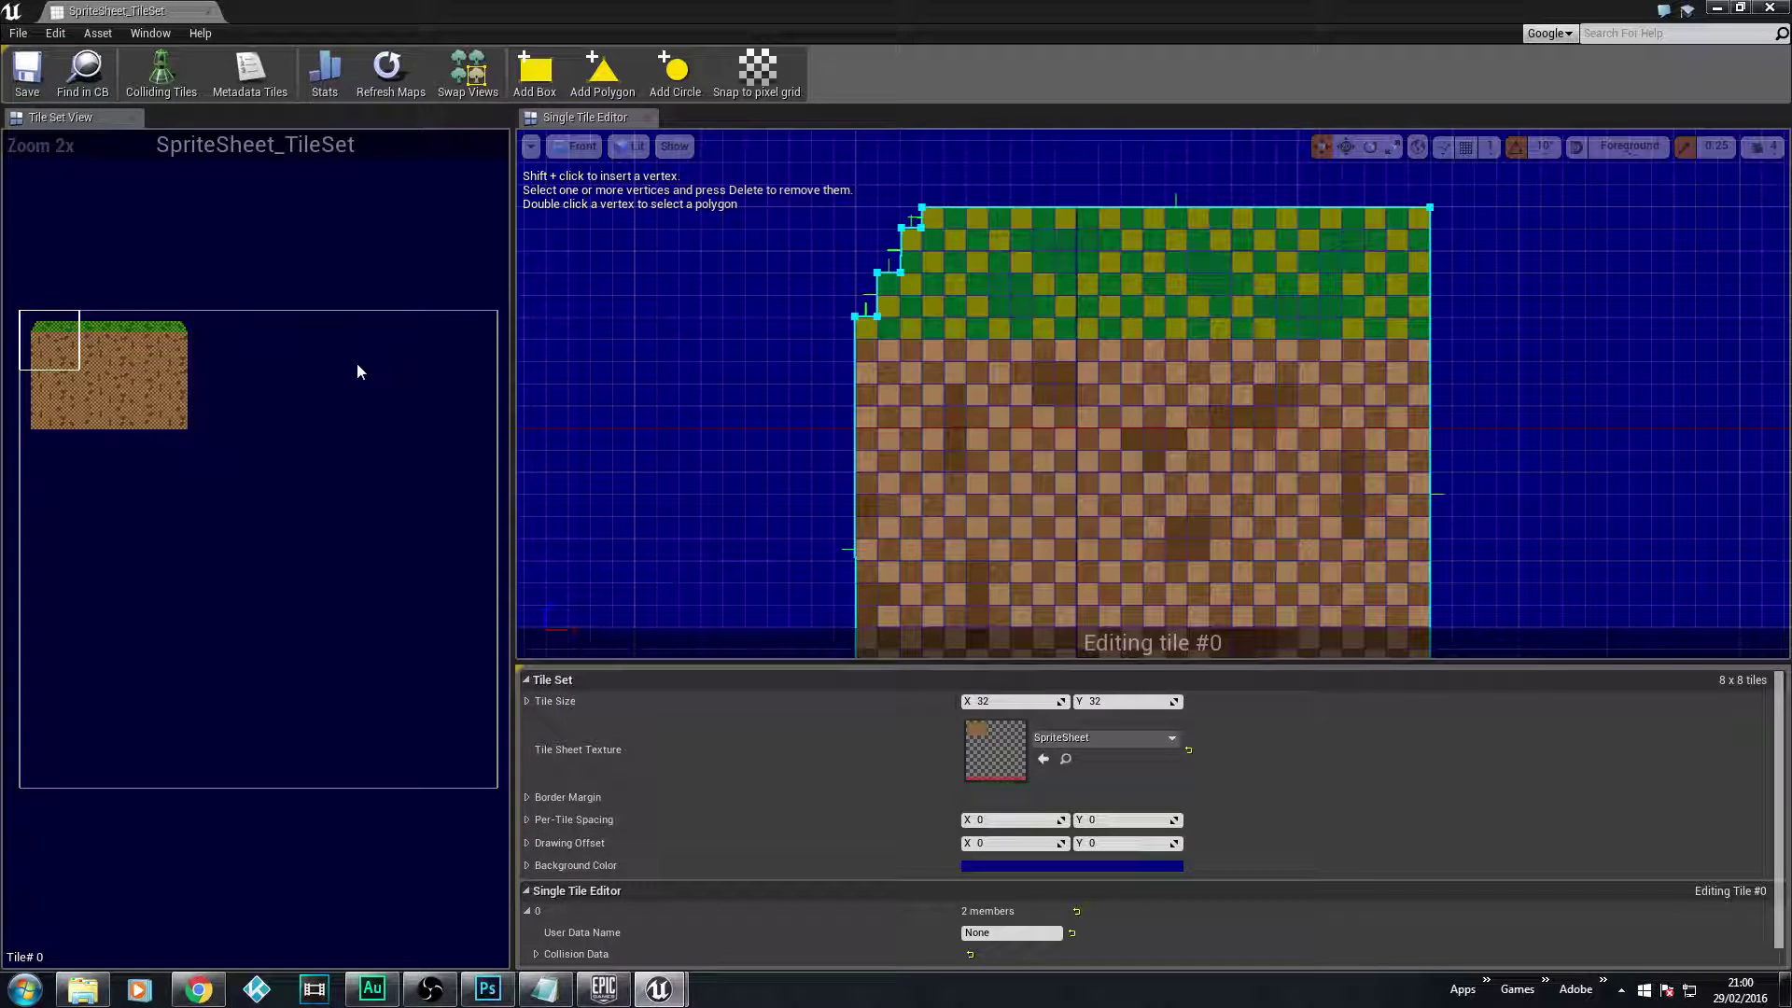
left_click(129, 338)
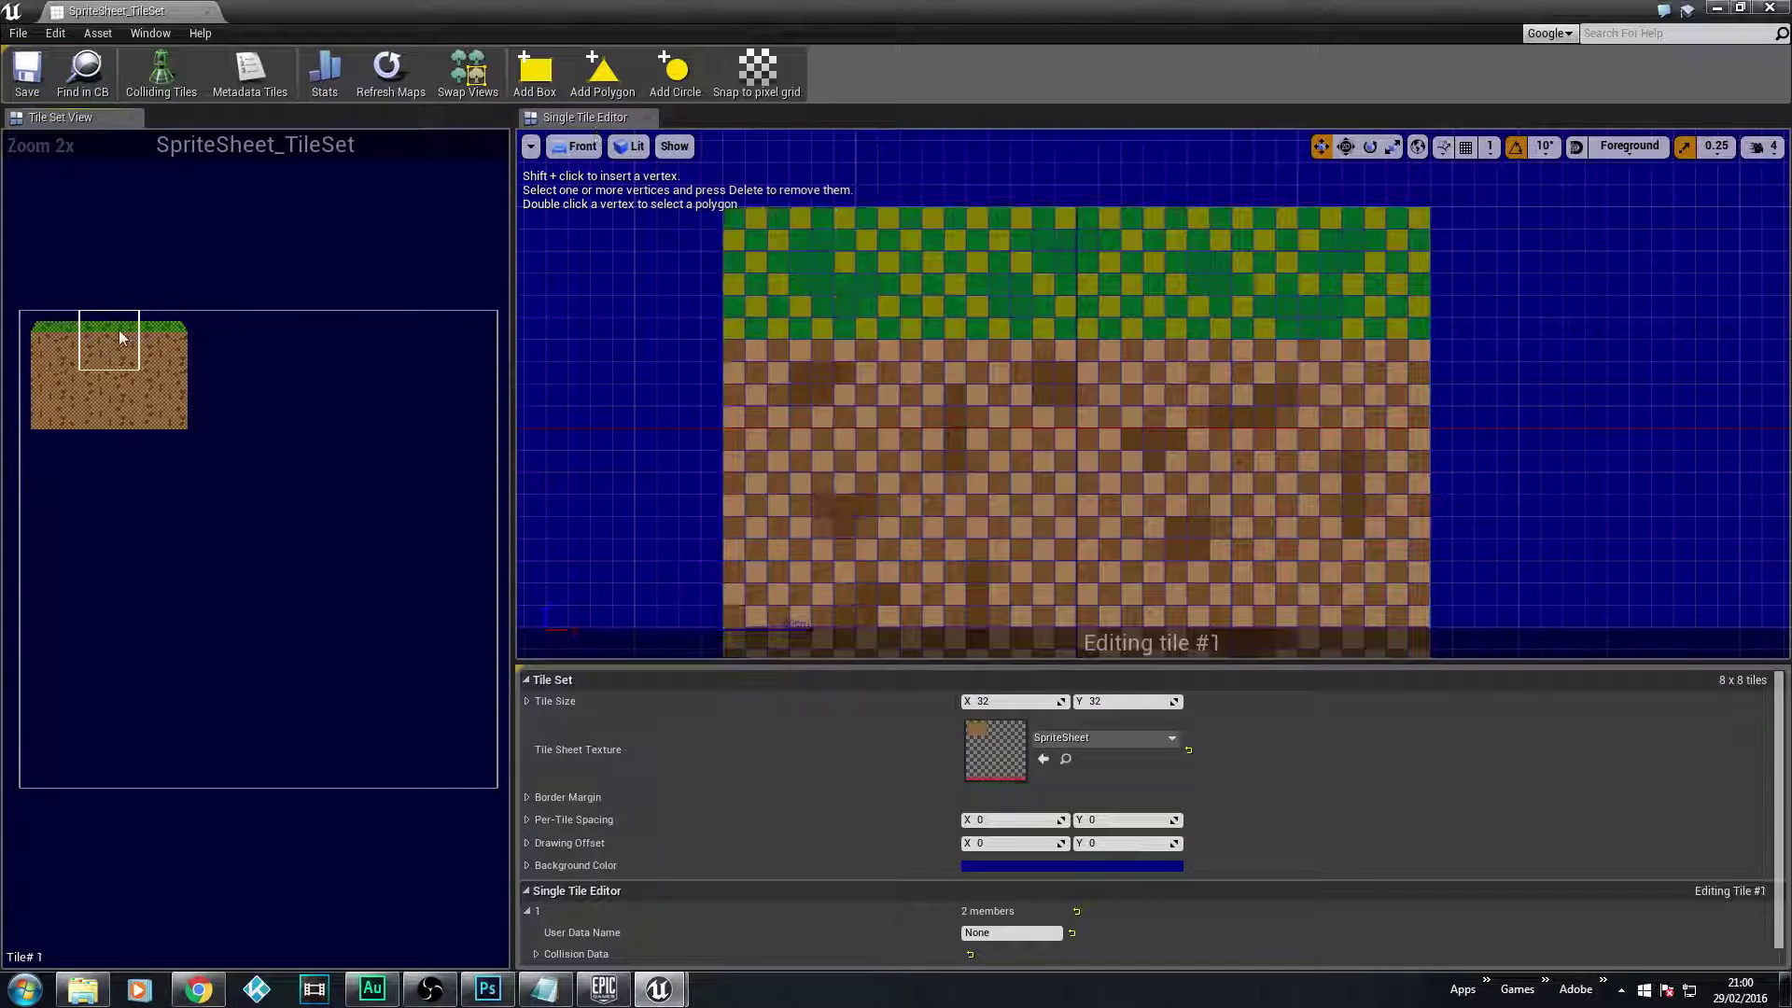
scroll(892, 382, "down", 1)
scroll(892, 388, "down", 1)
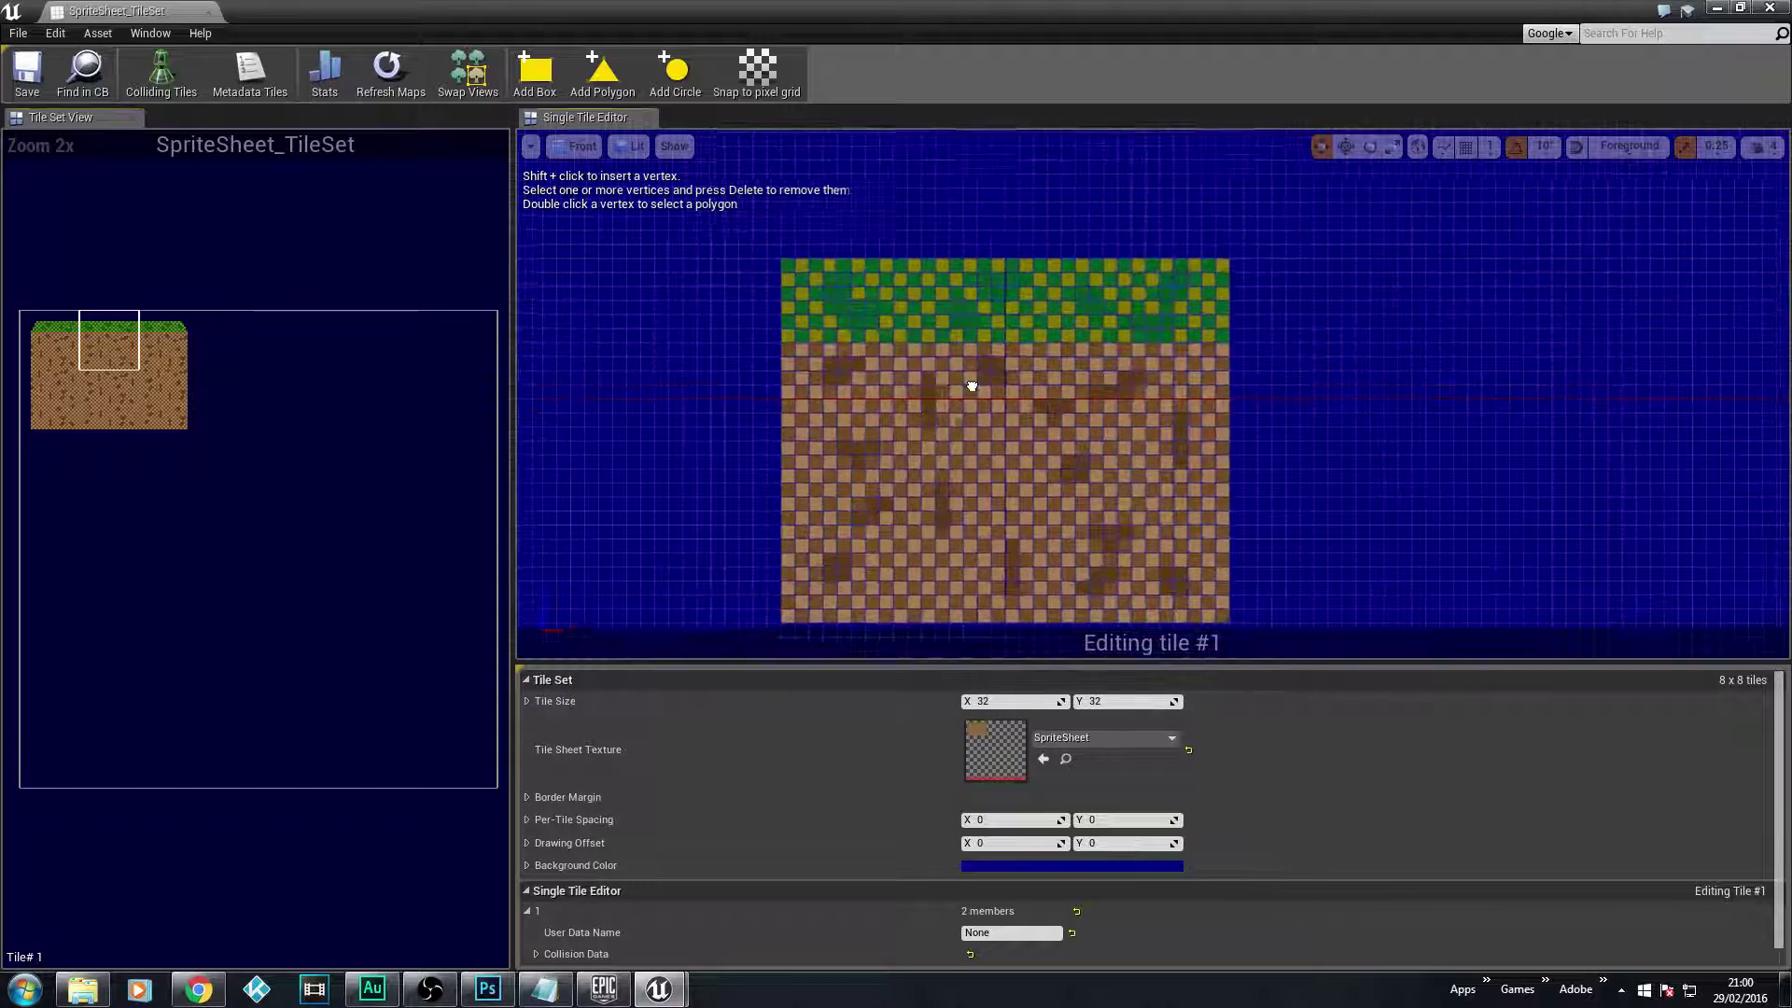
left_click(535, 75)
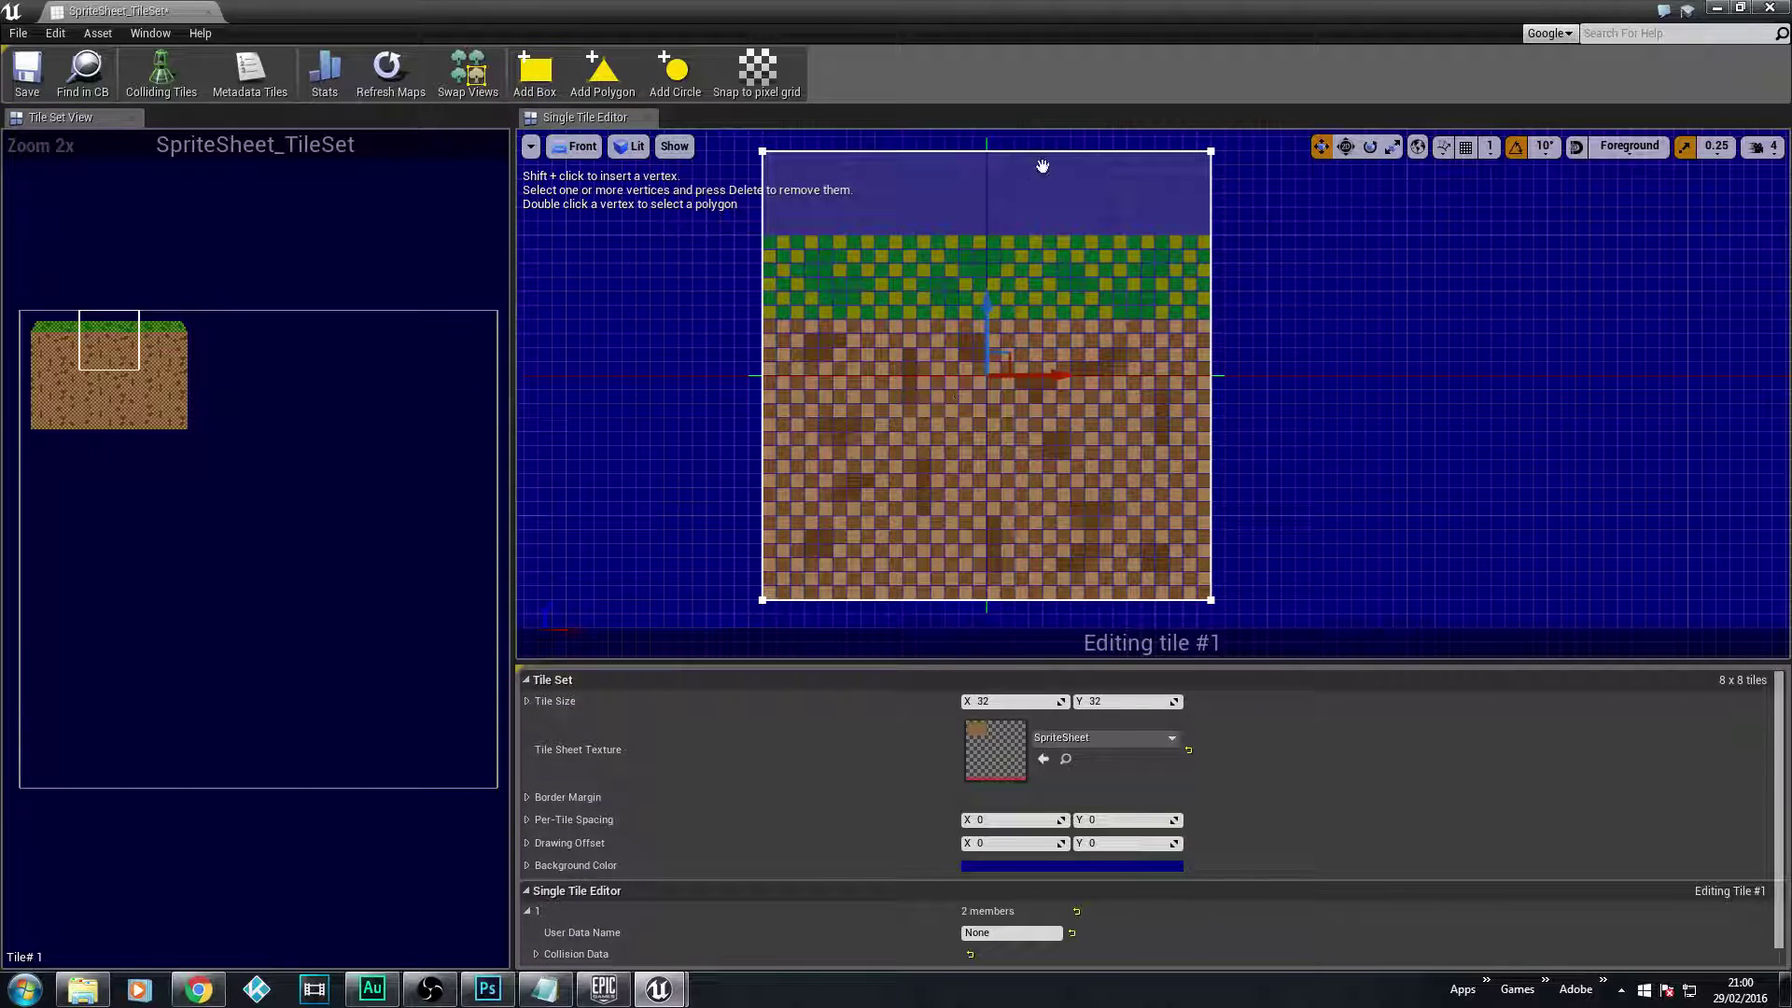
- Lower the box's top edge so it sits flush with the grass top
scroll(1101, 186, "down", 2)
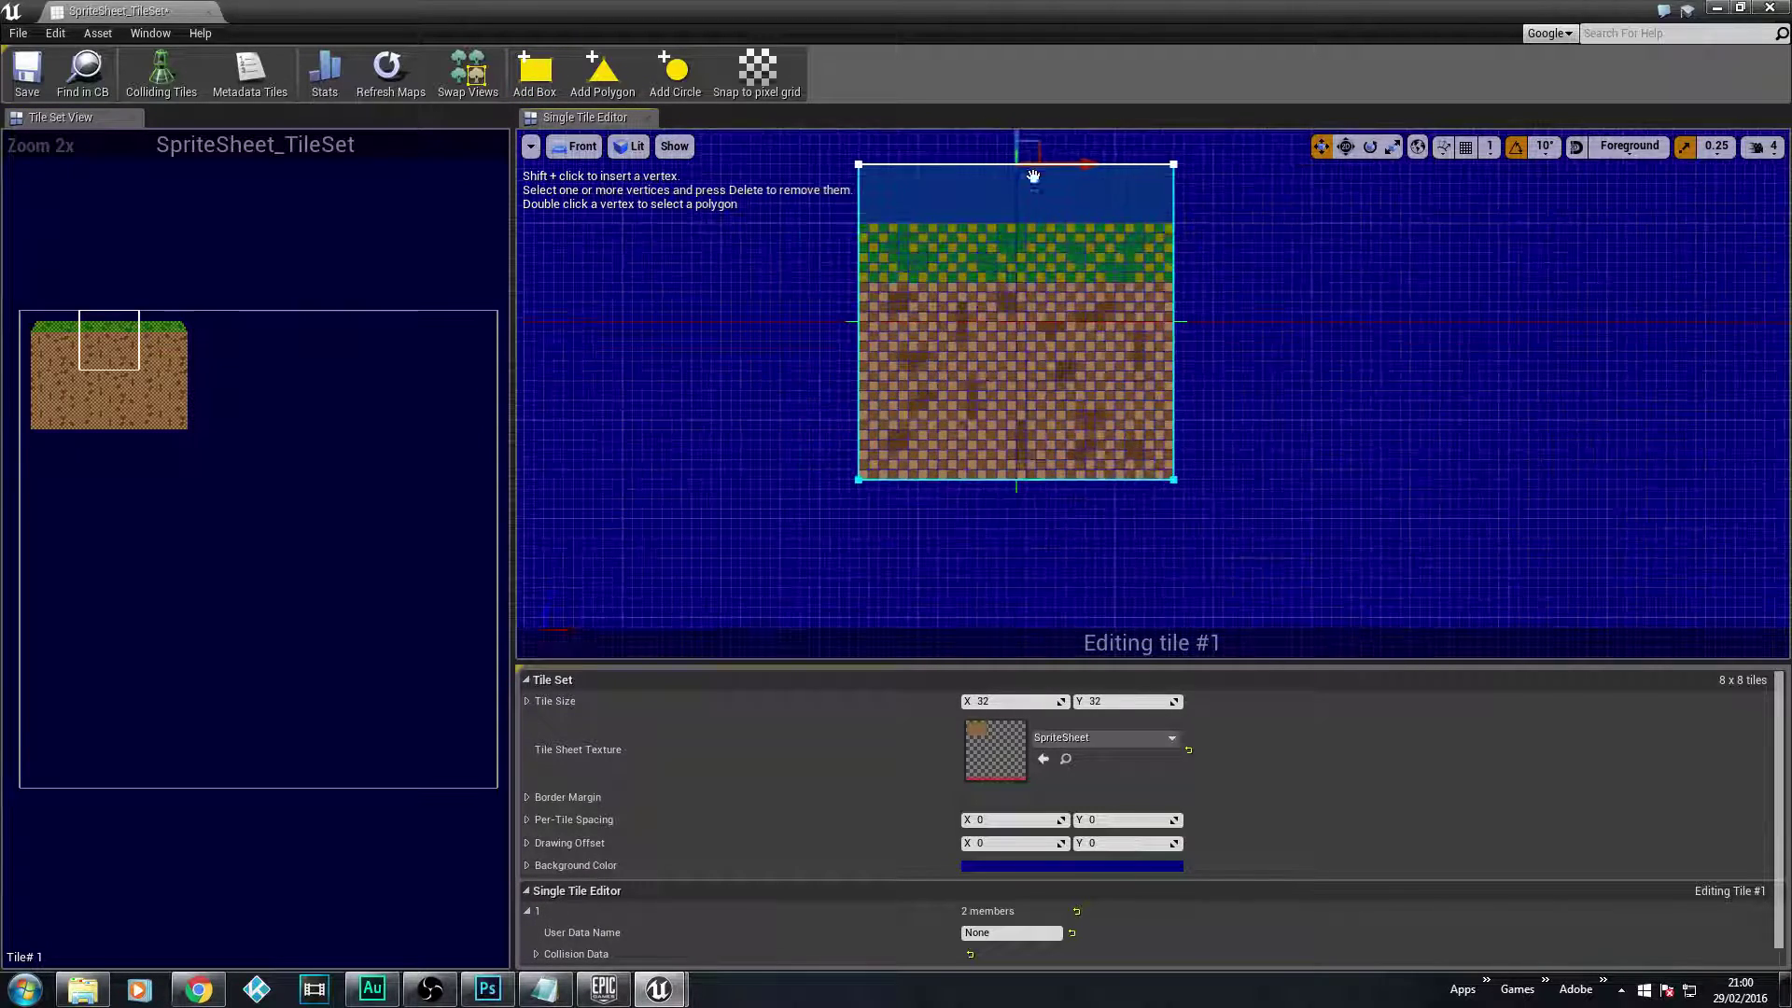
left_click_drag(1020, 149, 1019, 201)
scroll(1139, 277, "up", 3)
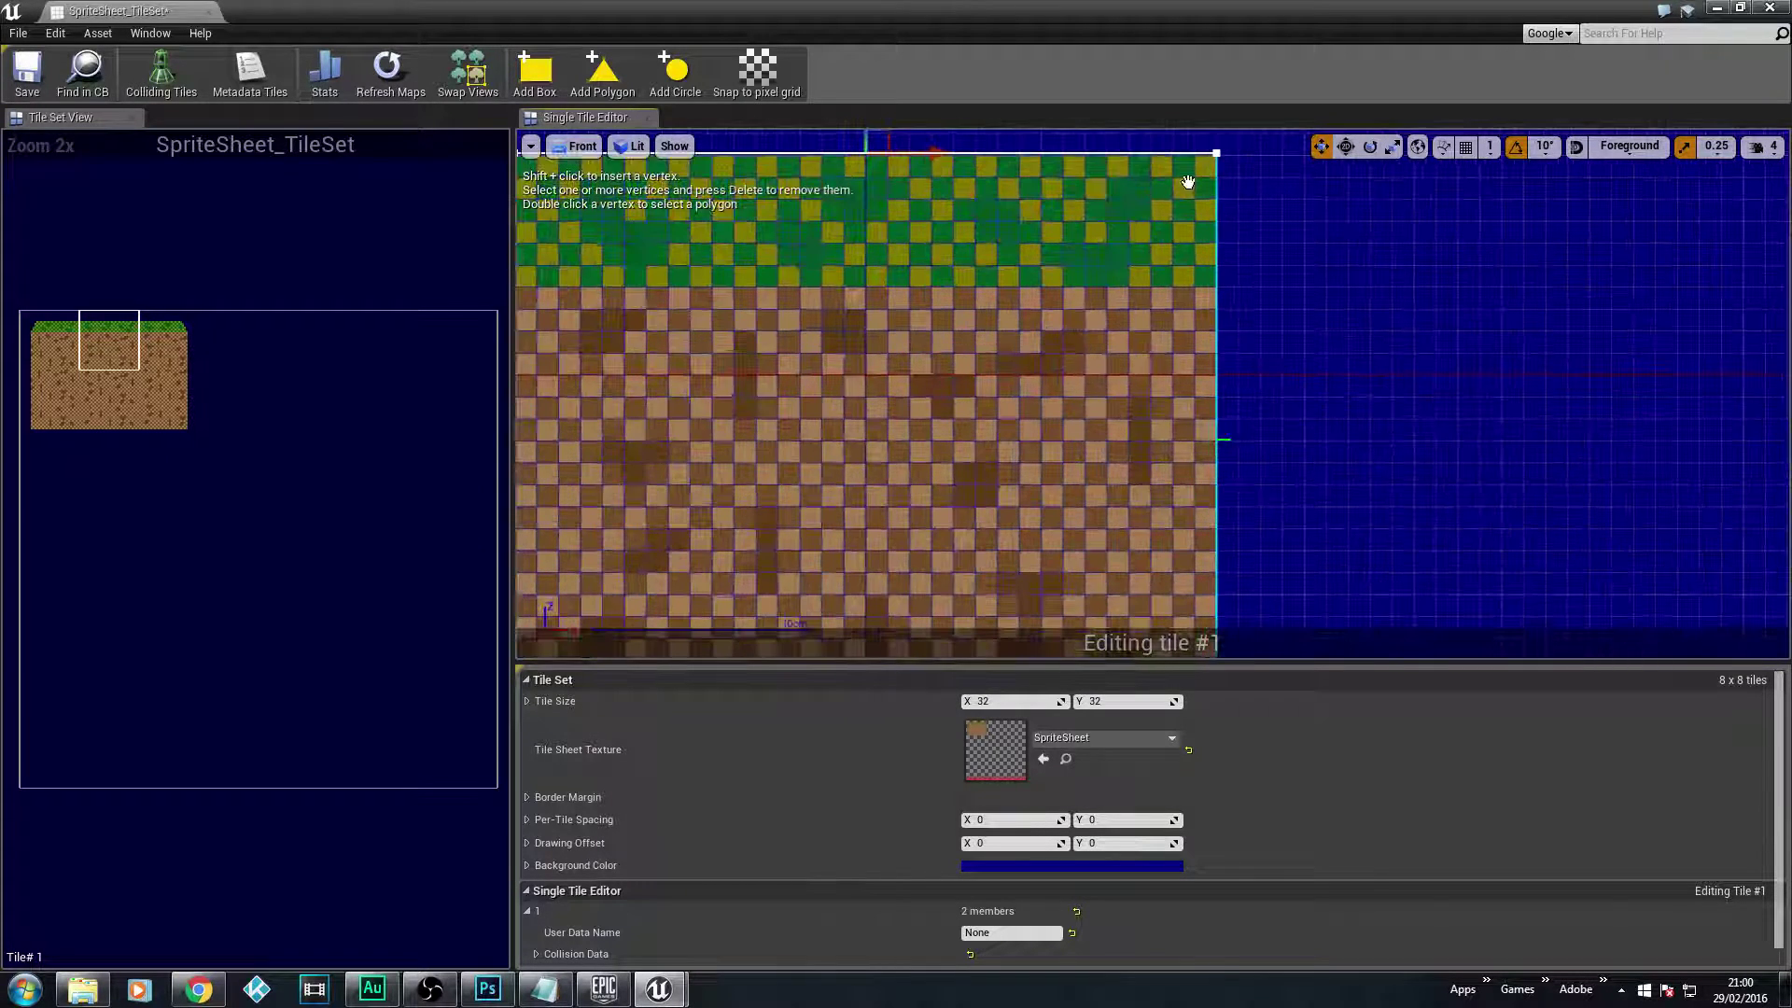
scroll(1332, 377, "down", 4)
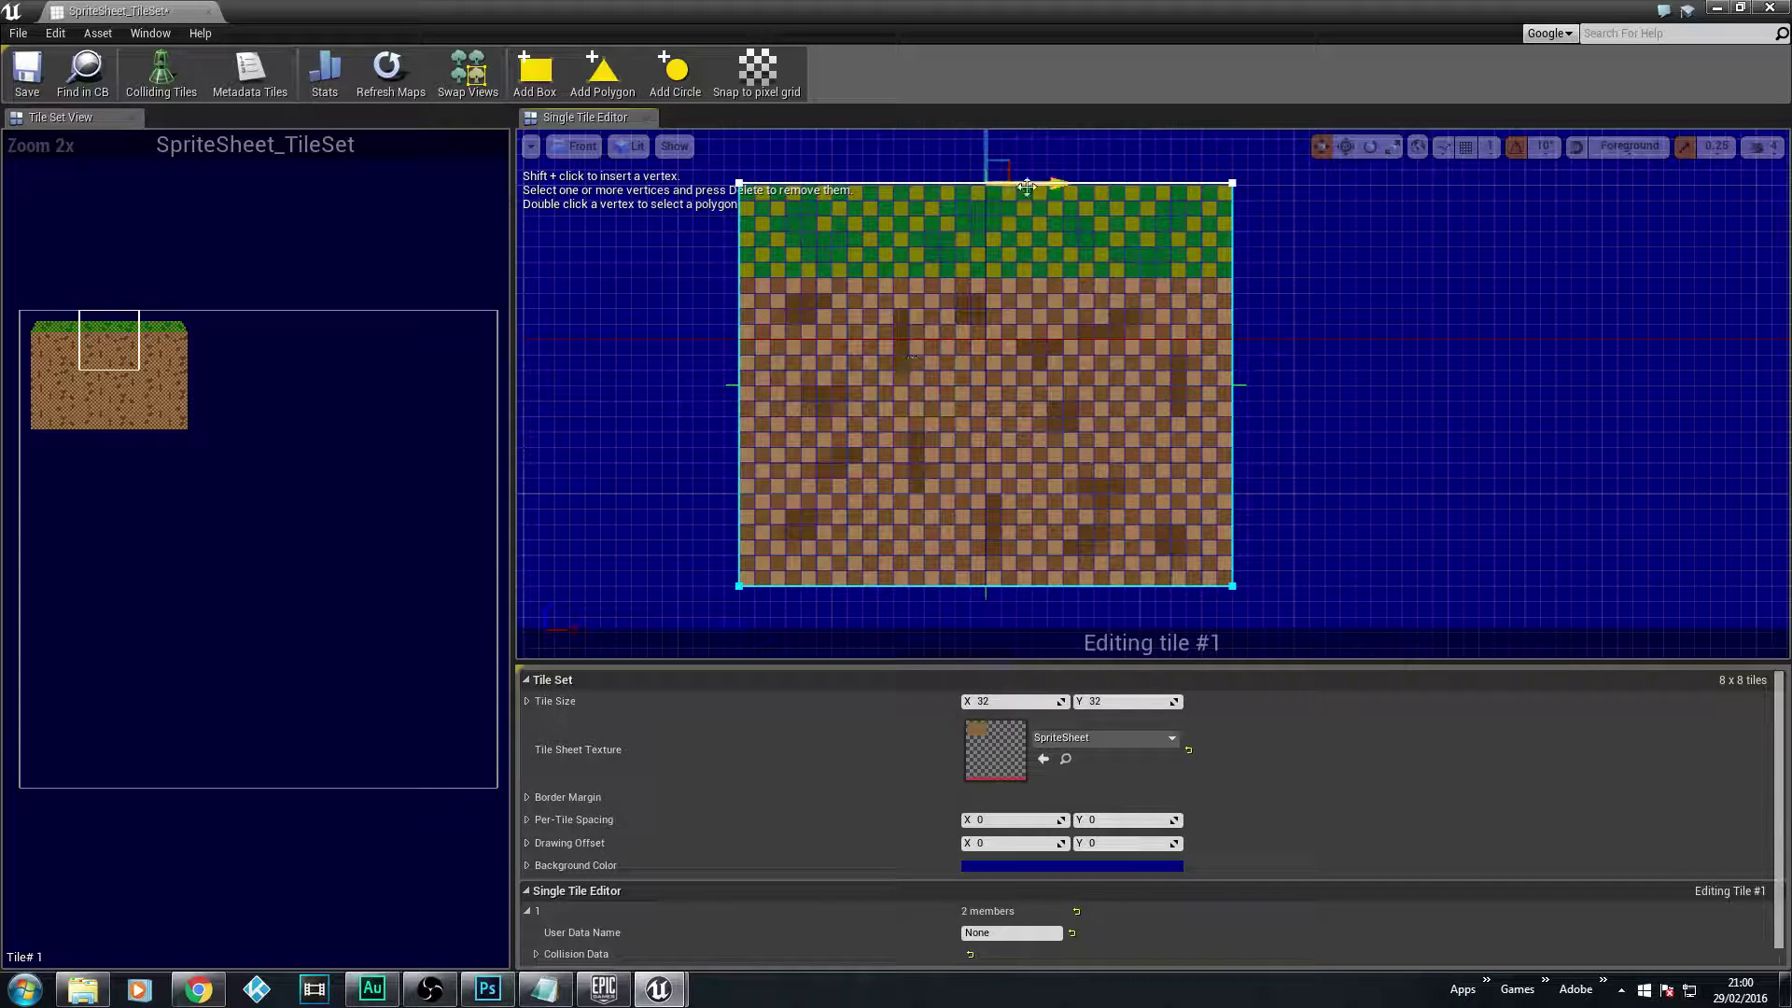
left_click_drag(988, 150, 988, 147)
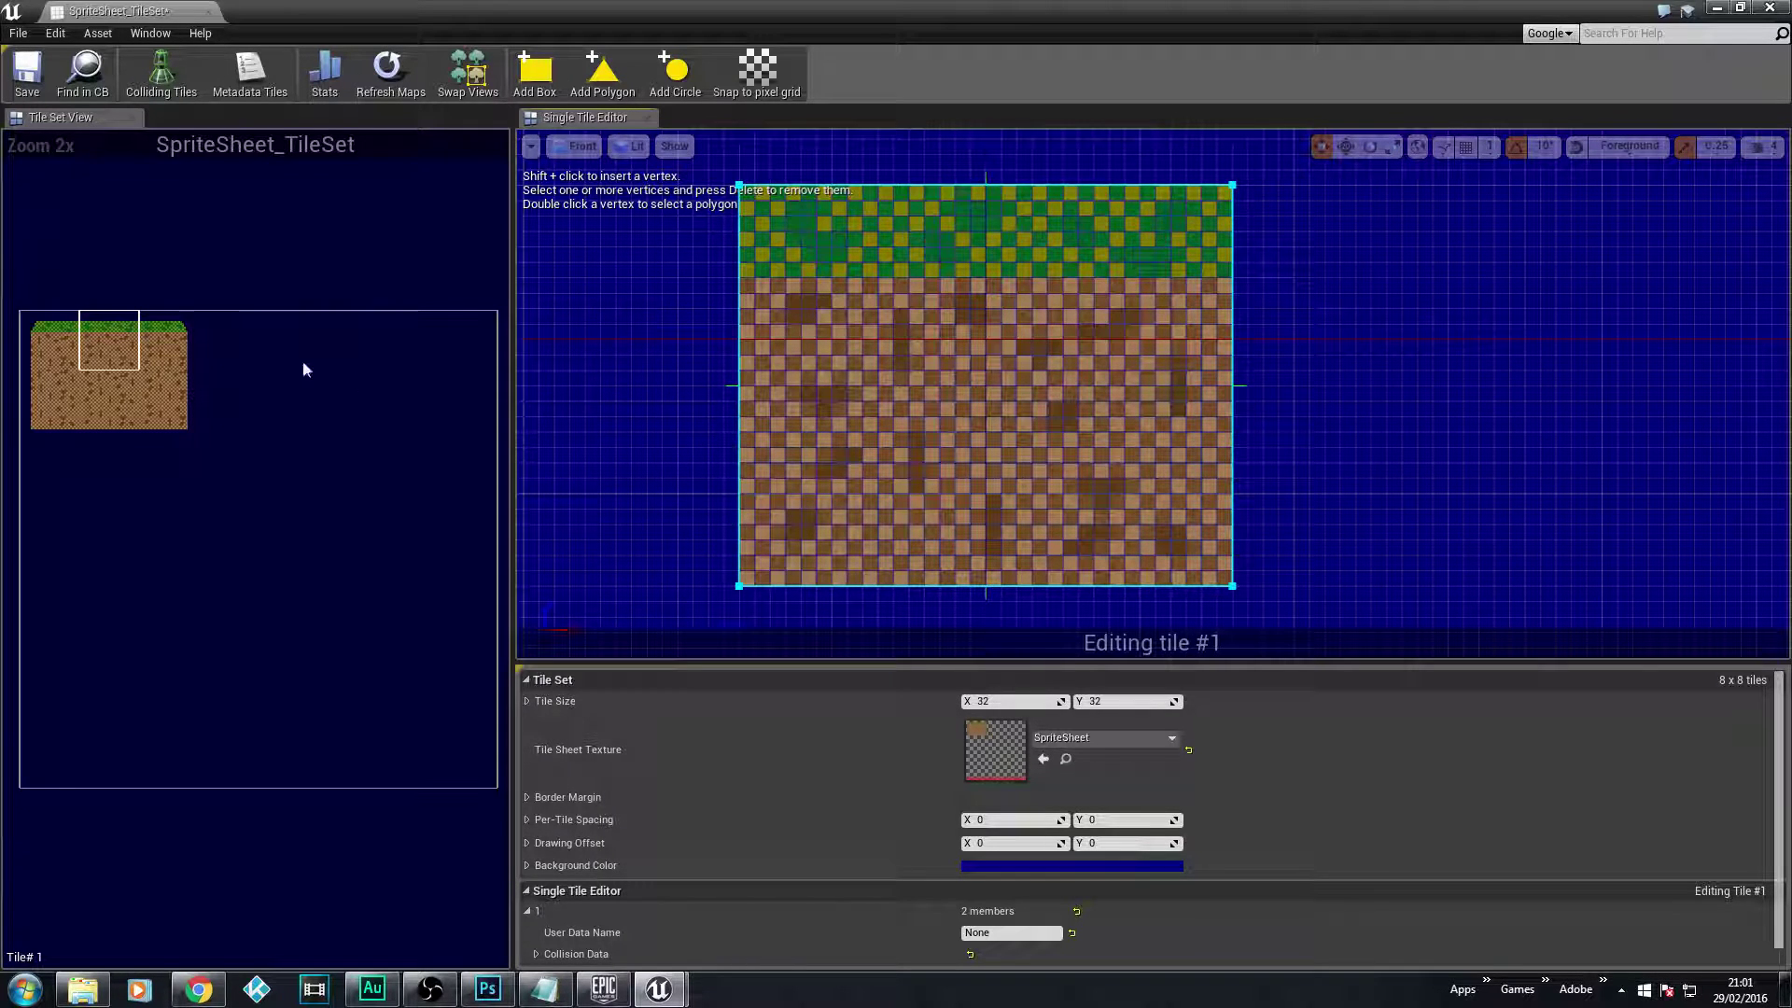
- Select right grass corner tile #2 and add a collision box to it
left_click(165, 338)
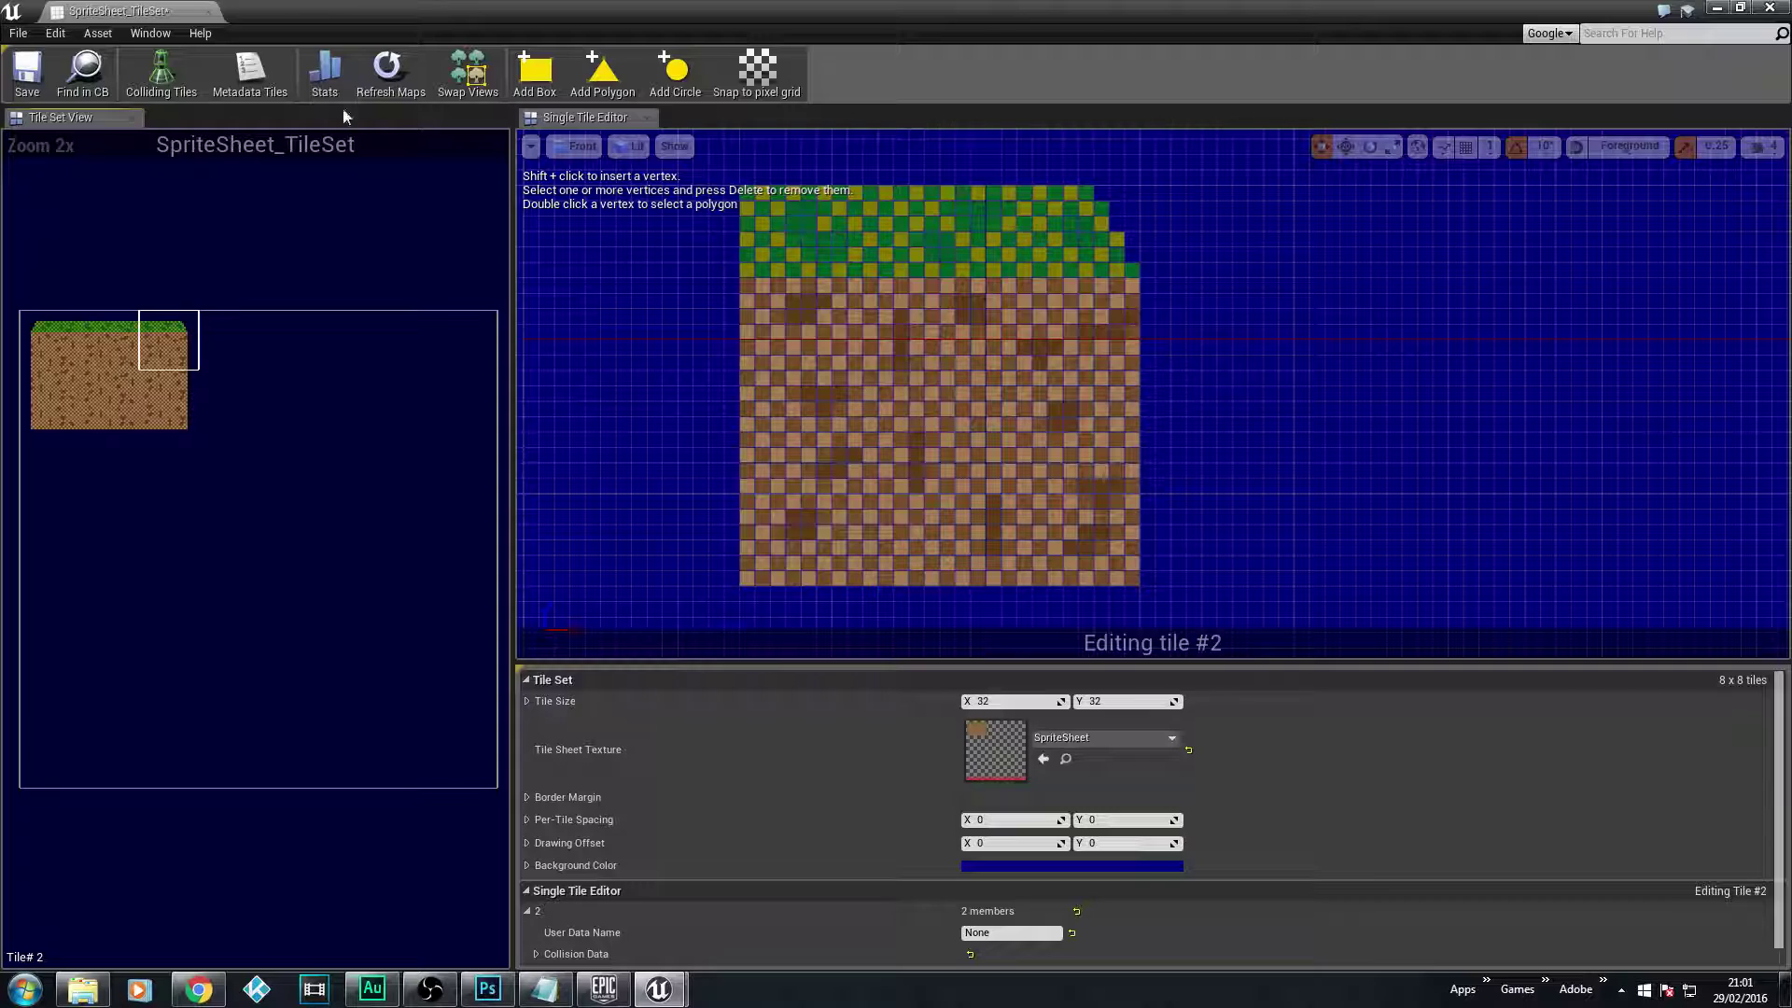
left_click(535, 75)
scroll(1353, 349, "down", 2)
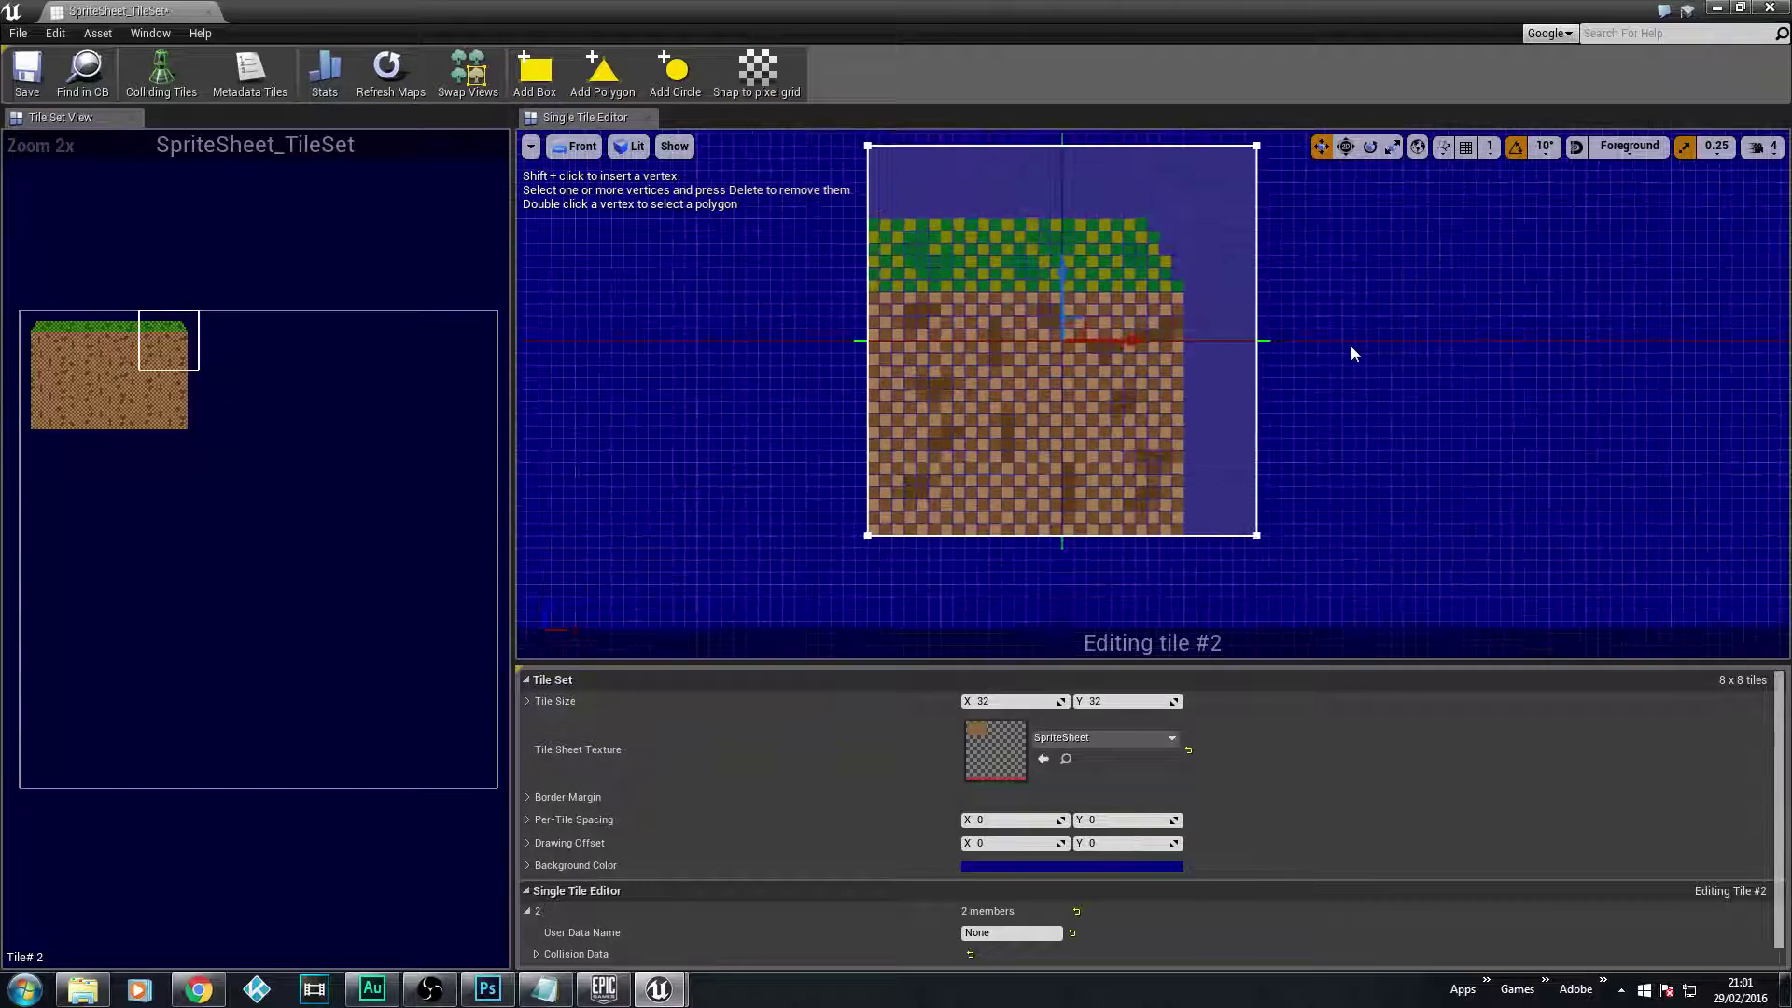
right_click_drag(1377, 321, 1323, 311)
scroll(1278, 446, "up", 3)
- Pull the box's right edge in to the tile edge and lower its top edge to the tile top
left_click(1166, 398)
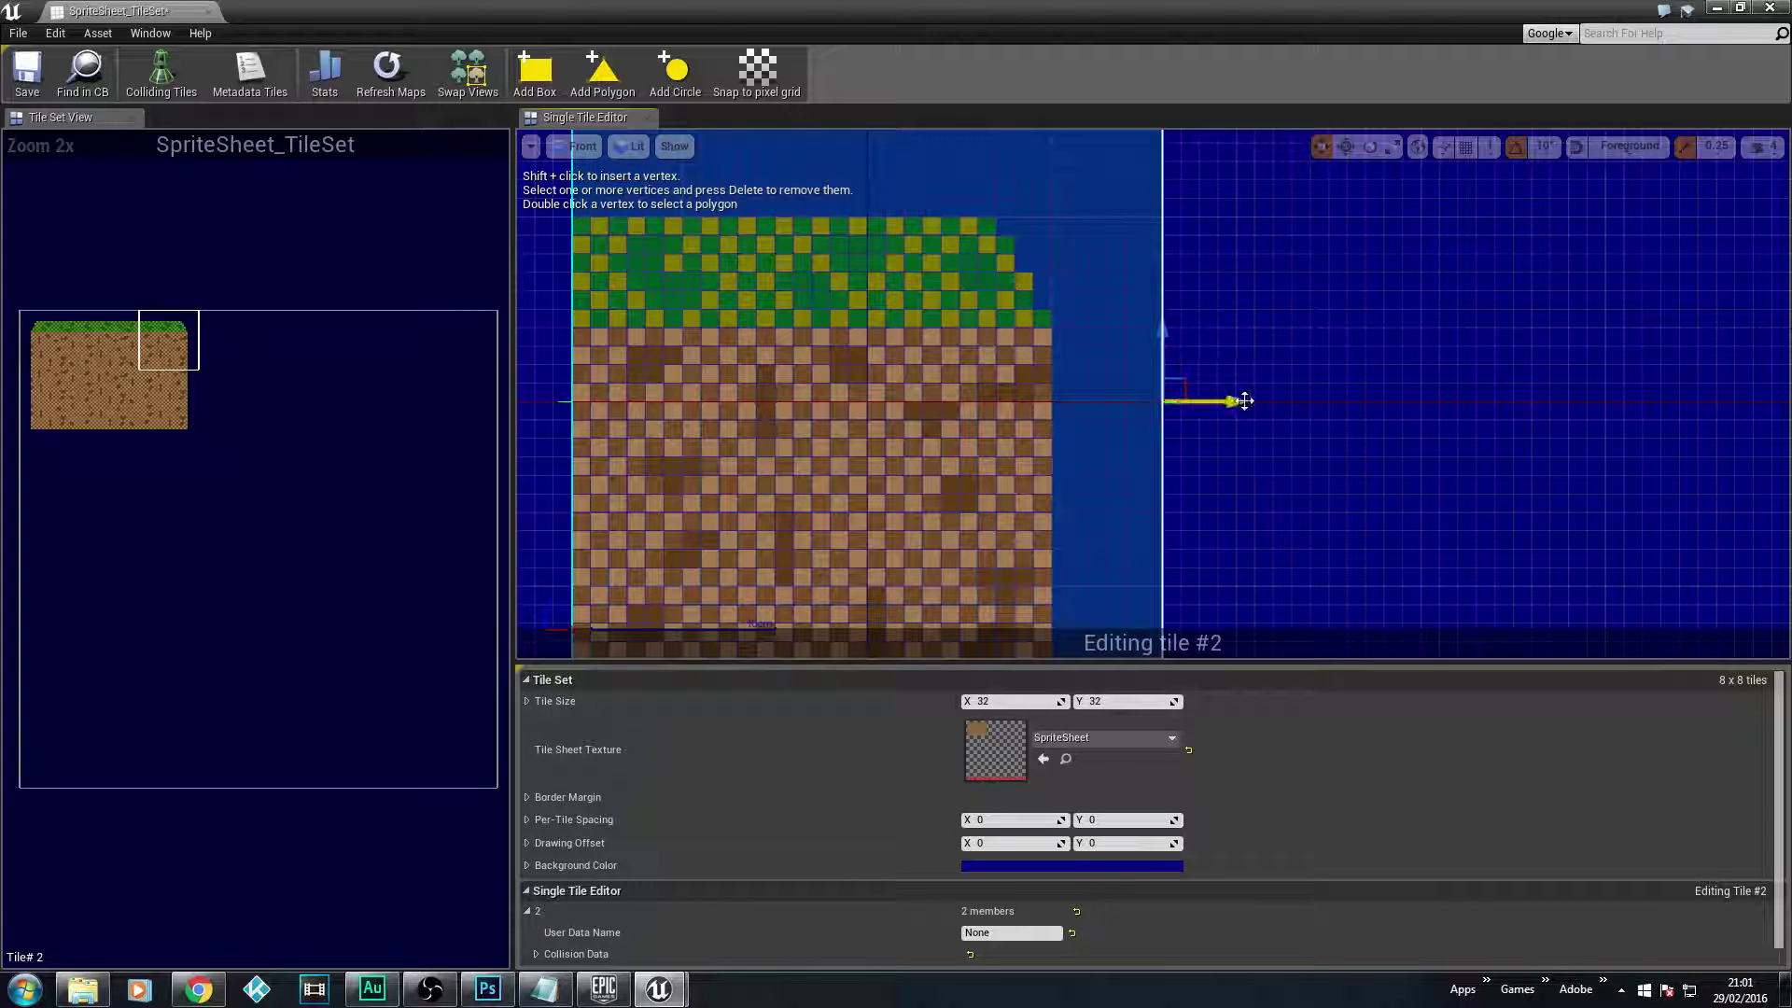
left_click_drag(1239, 401, 1132, 398)
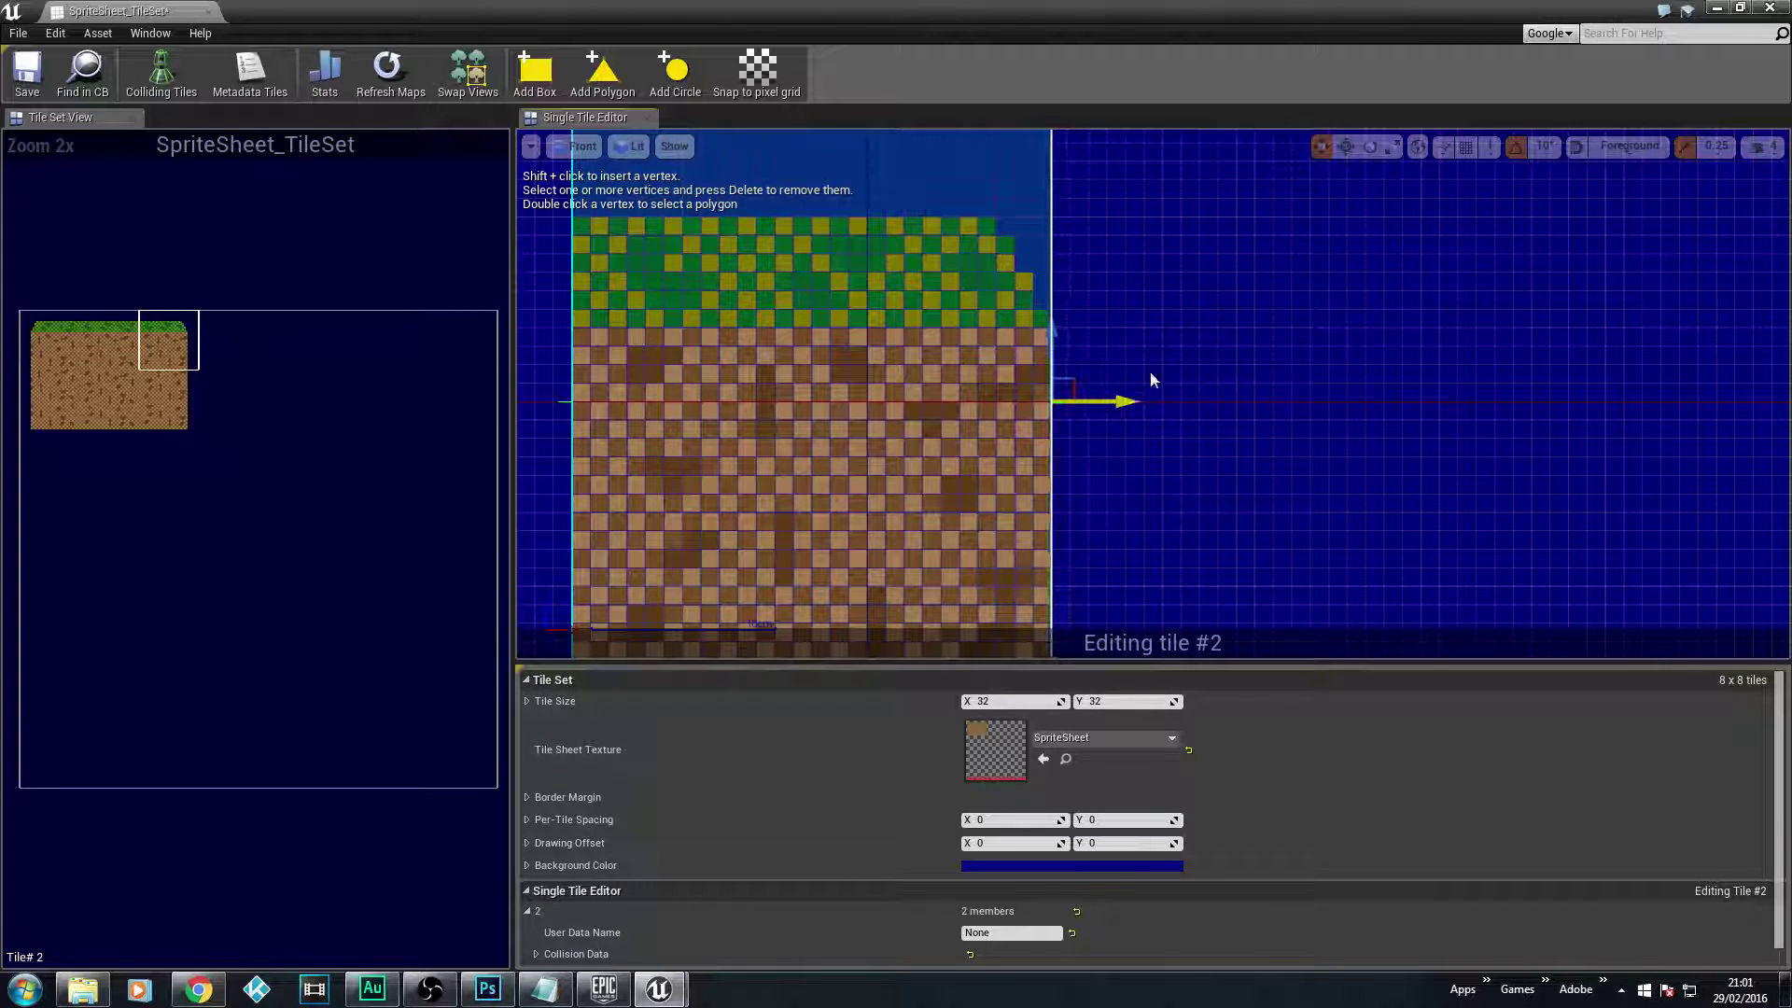
right_click_drag(1152, 380, 1348, 488)
left_click(1083, 293)
left_click_drag(993, 211, 1020, 320)
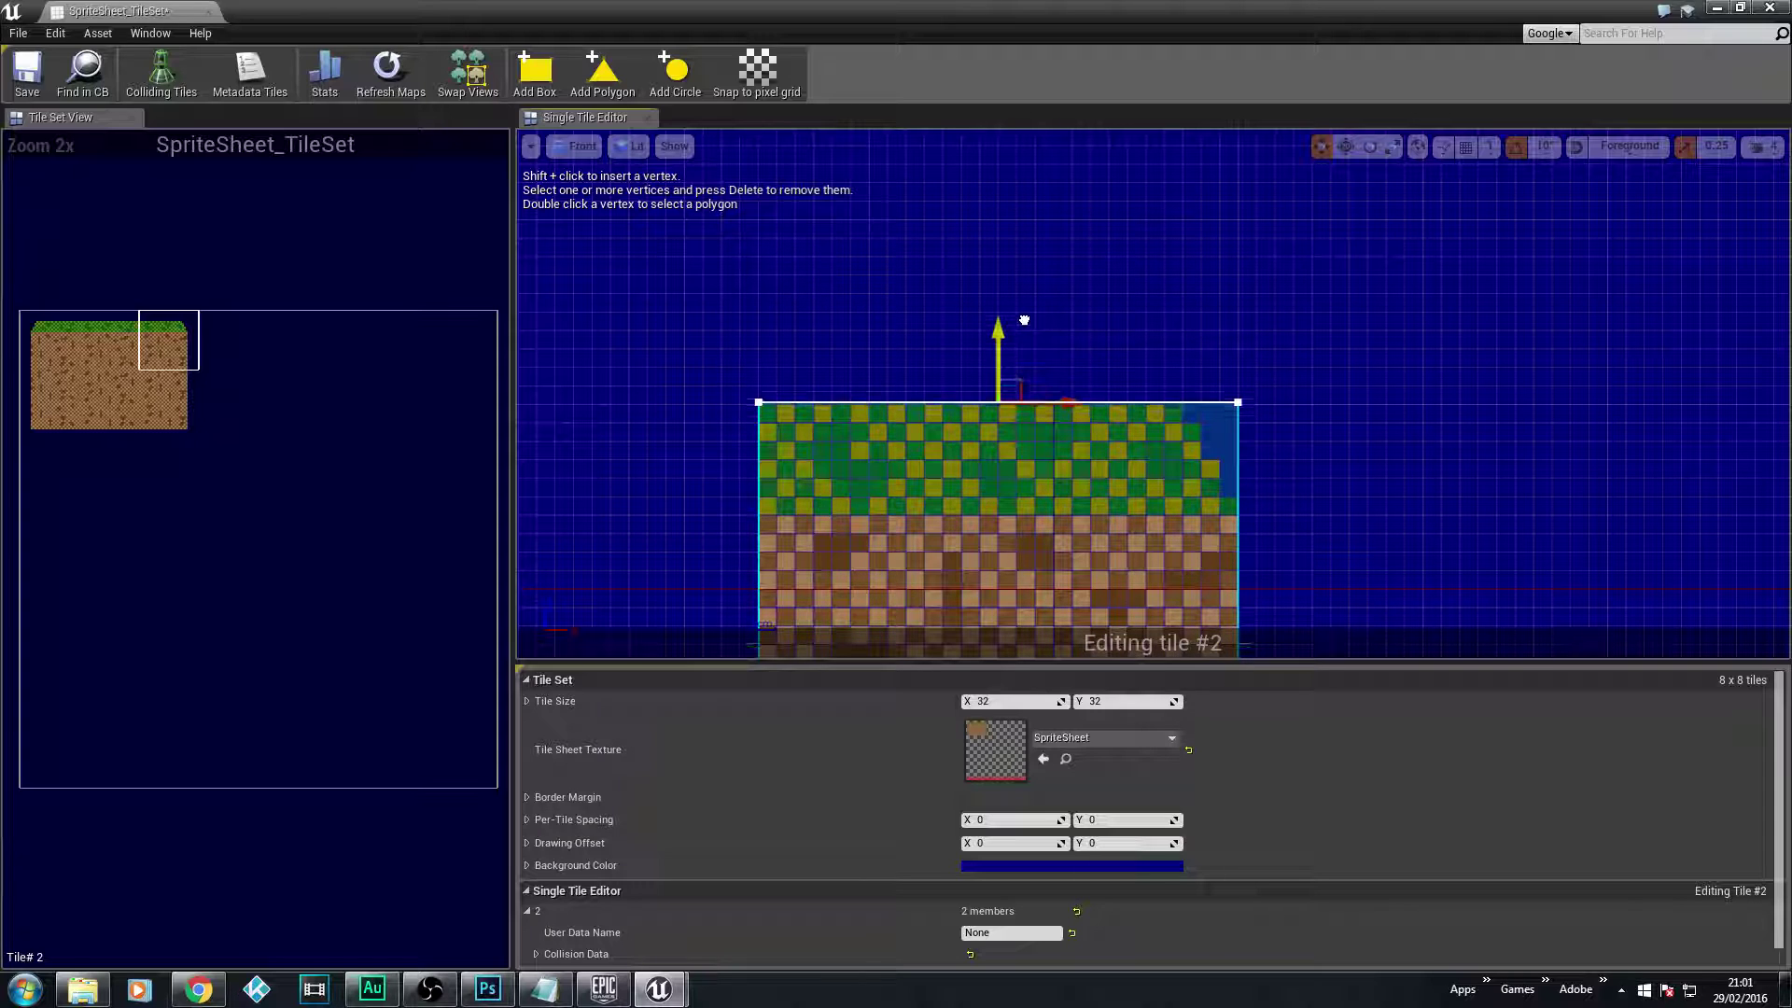
- Frame the box's top-right corner and check the vertex on its right edge
left_click(1369, 541)
right_click_drag(1369, 541, 1314, 430)
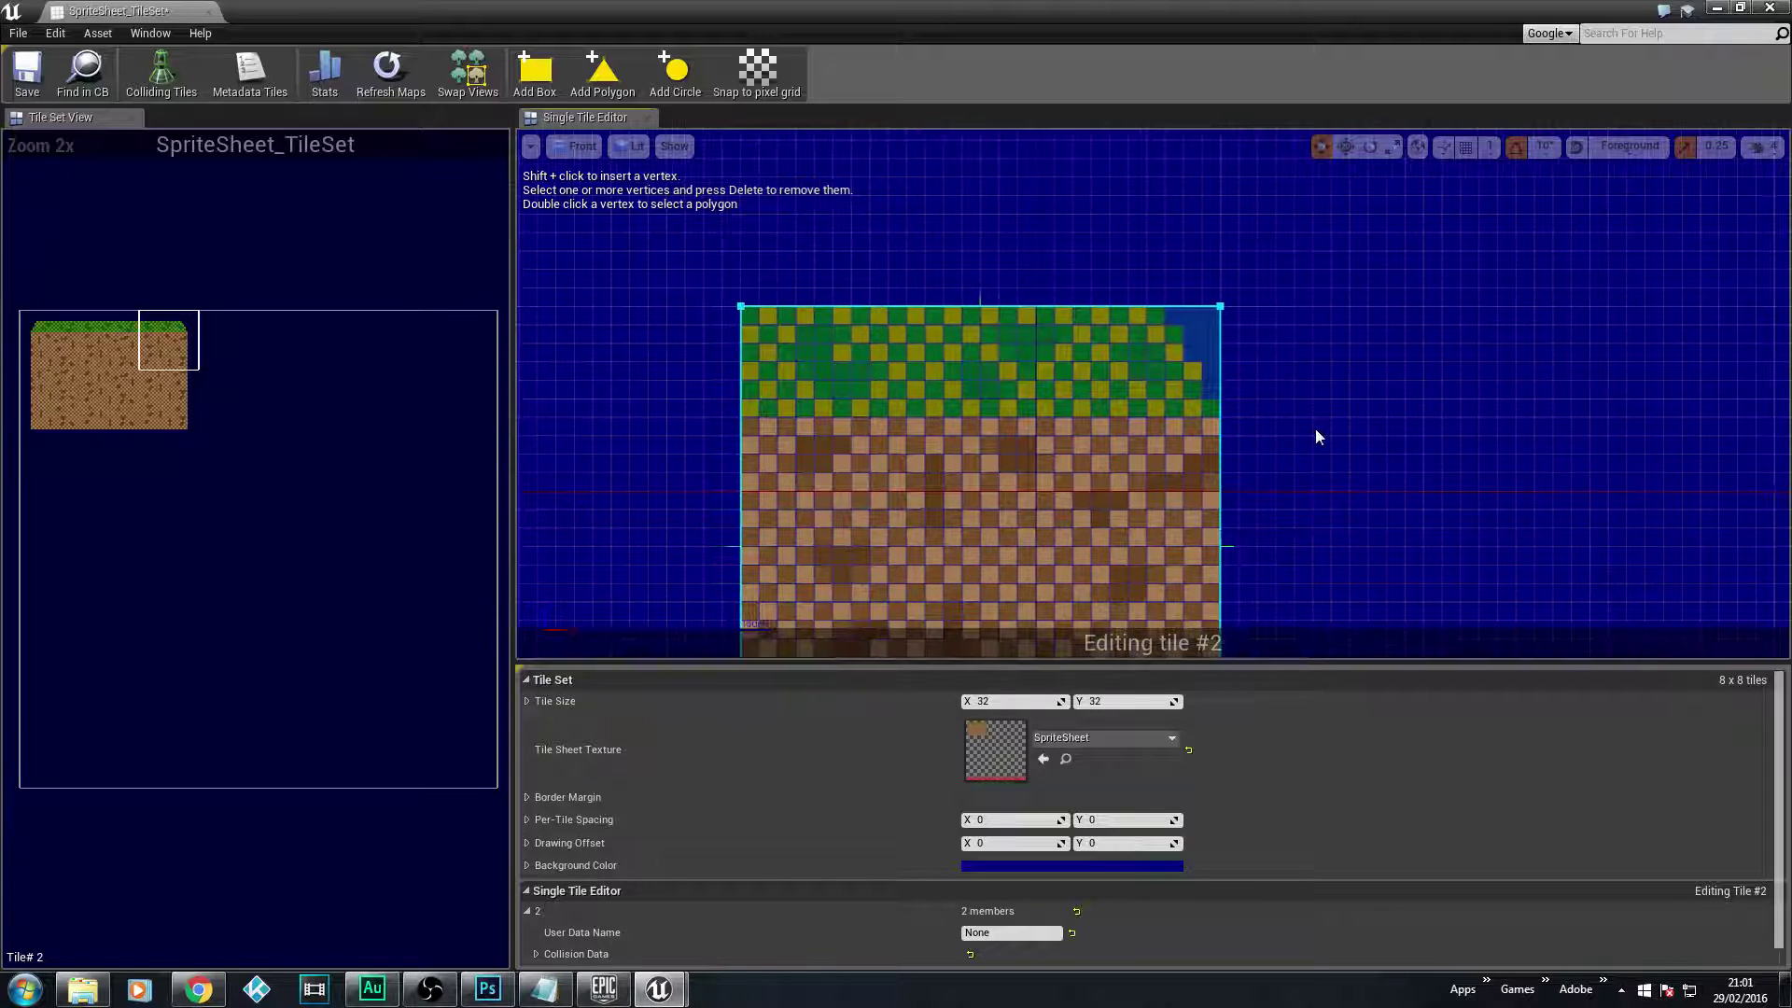
scroll(1312, 428, "up", 2)
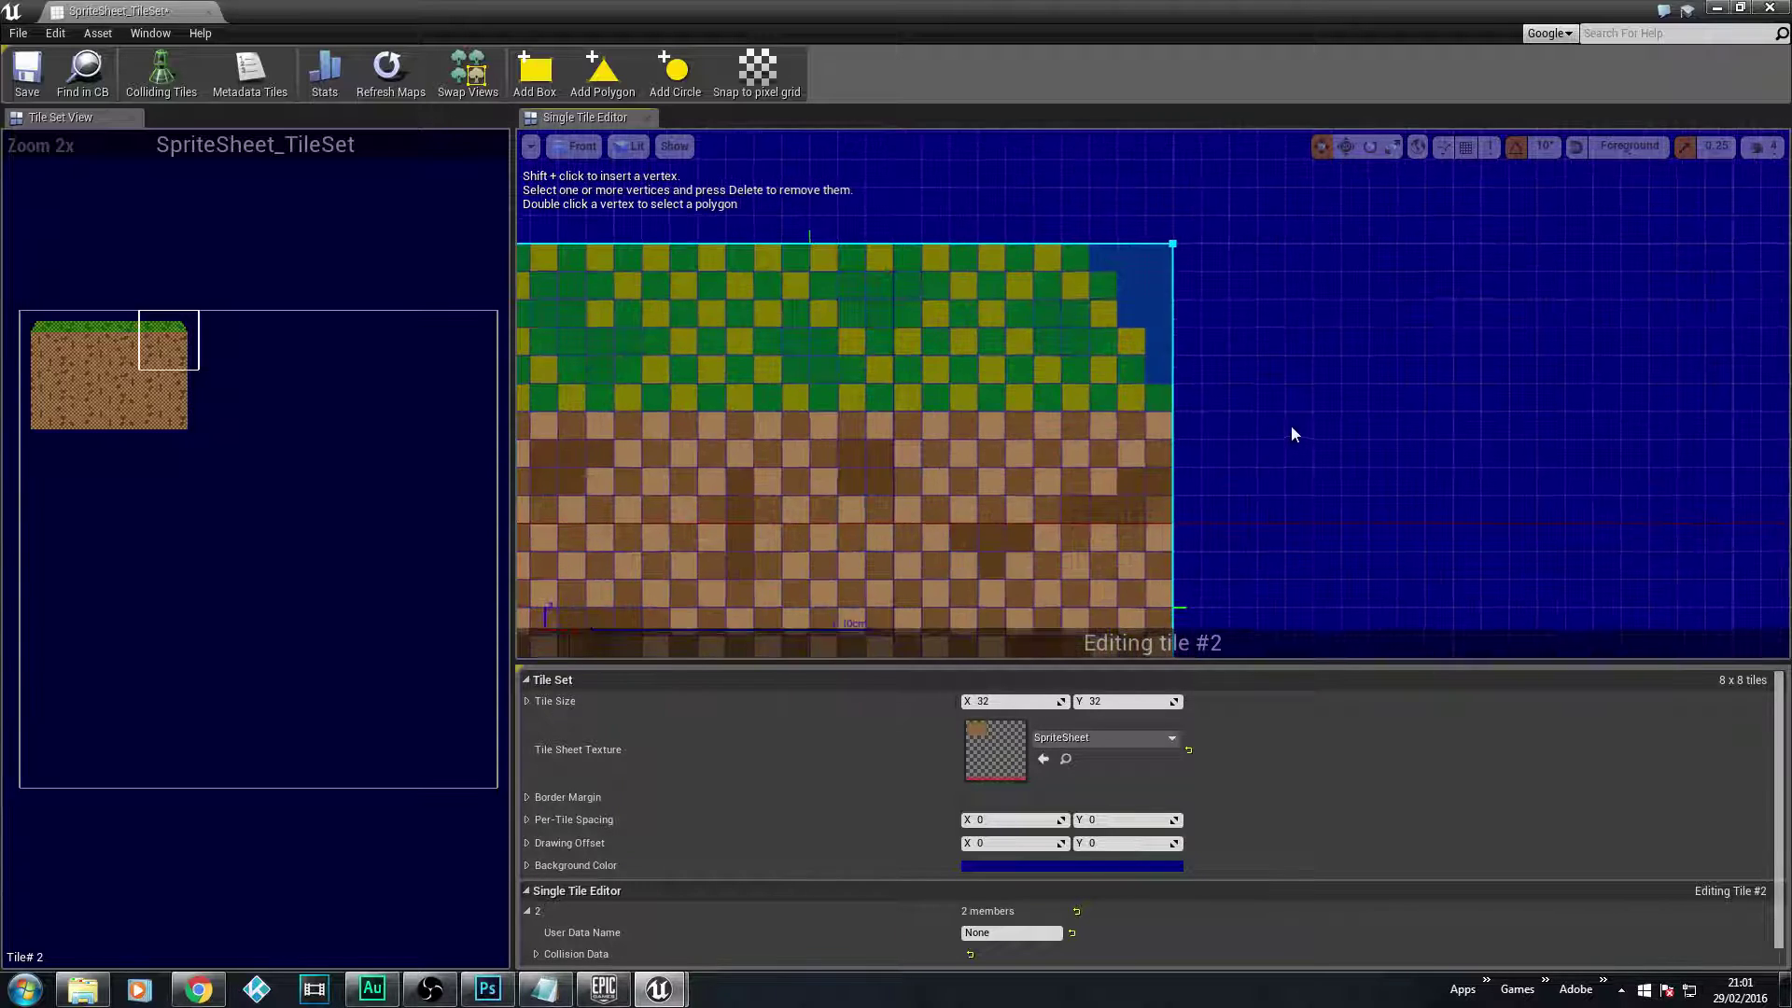
left_click(1173, 386)
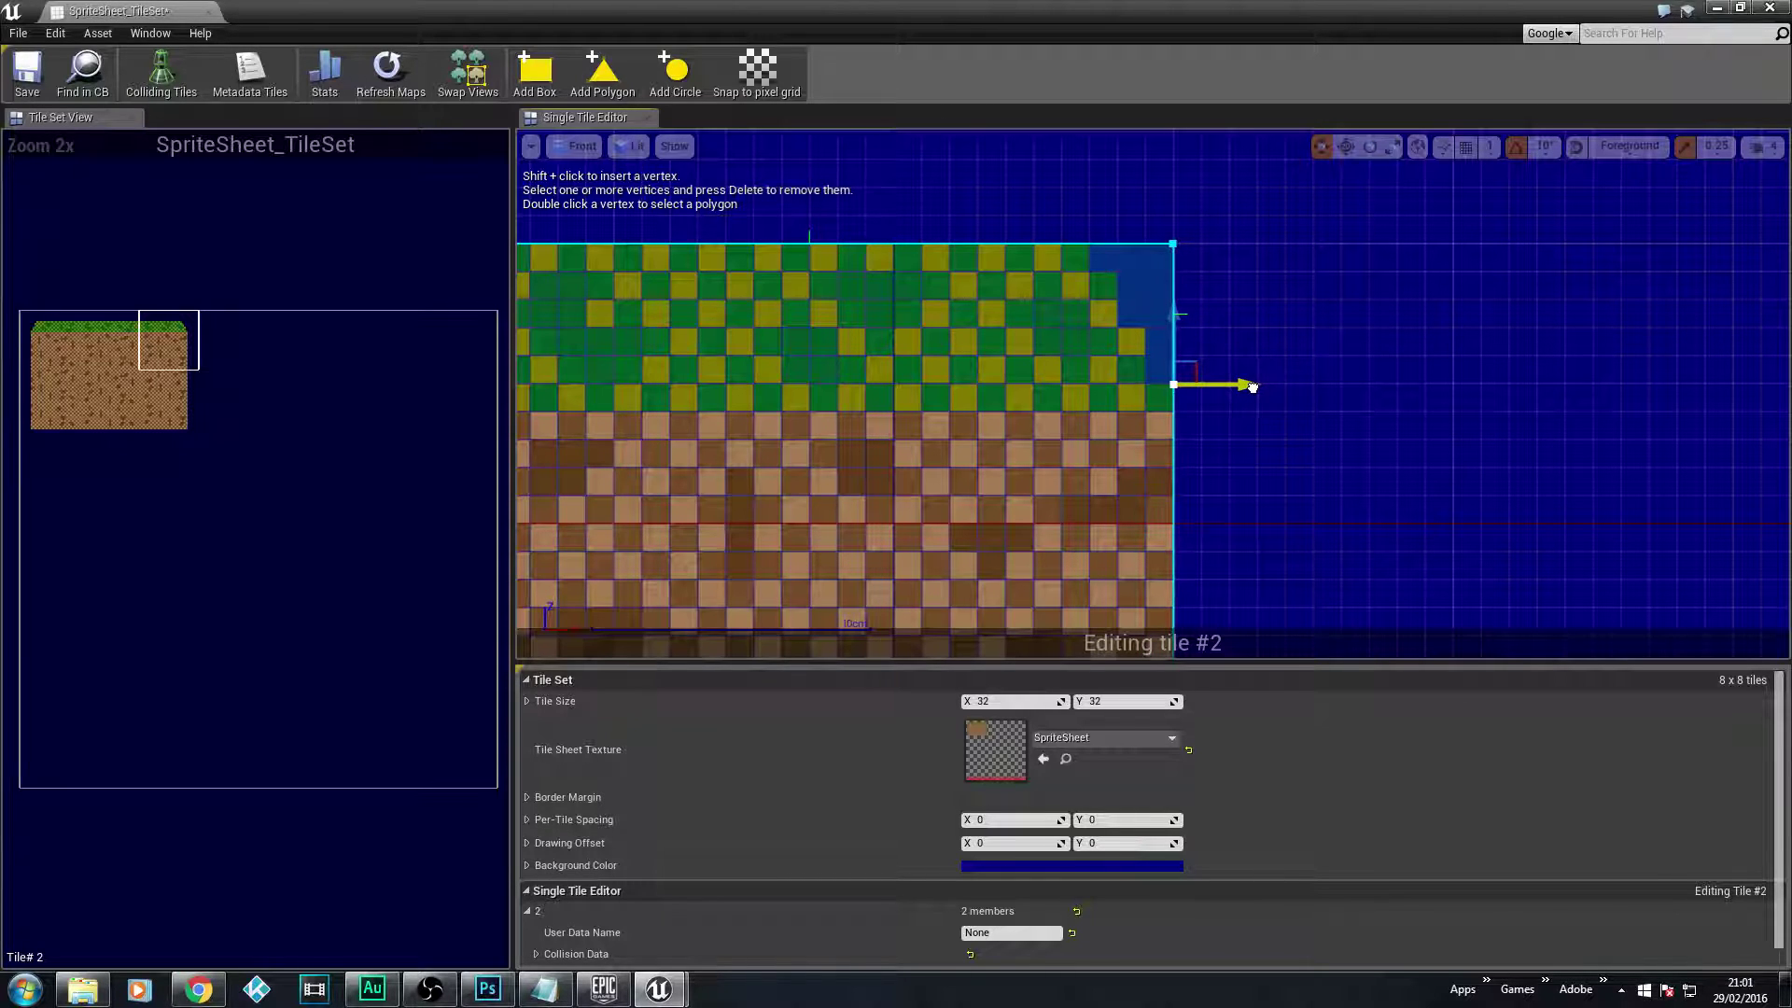
left_click(1305, 377)
- Move the top-right collision vertex left and add vertices to form the first stair step
left_click(1172, 244)
left_click_drag(1253, 244, 1169, 244)
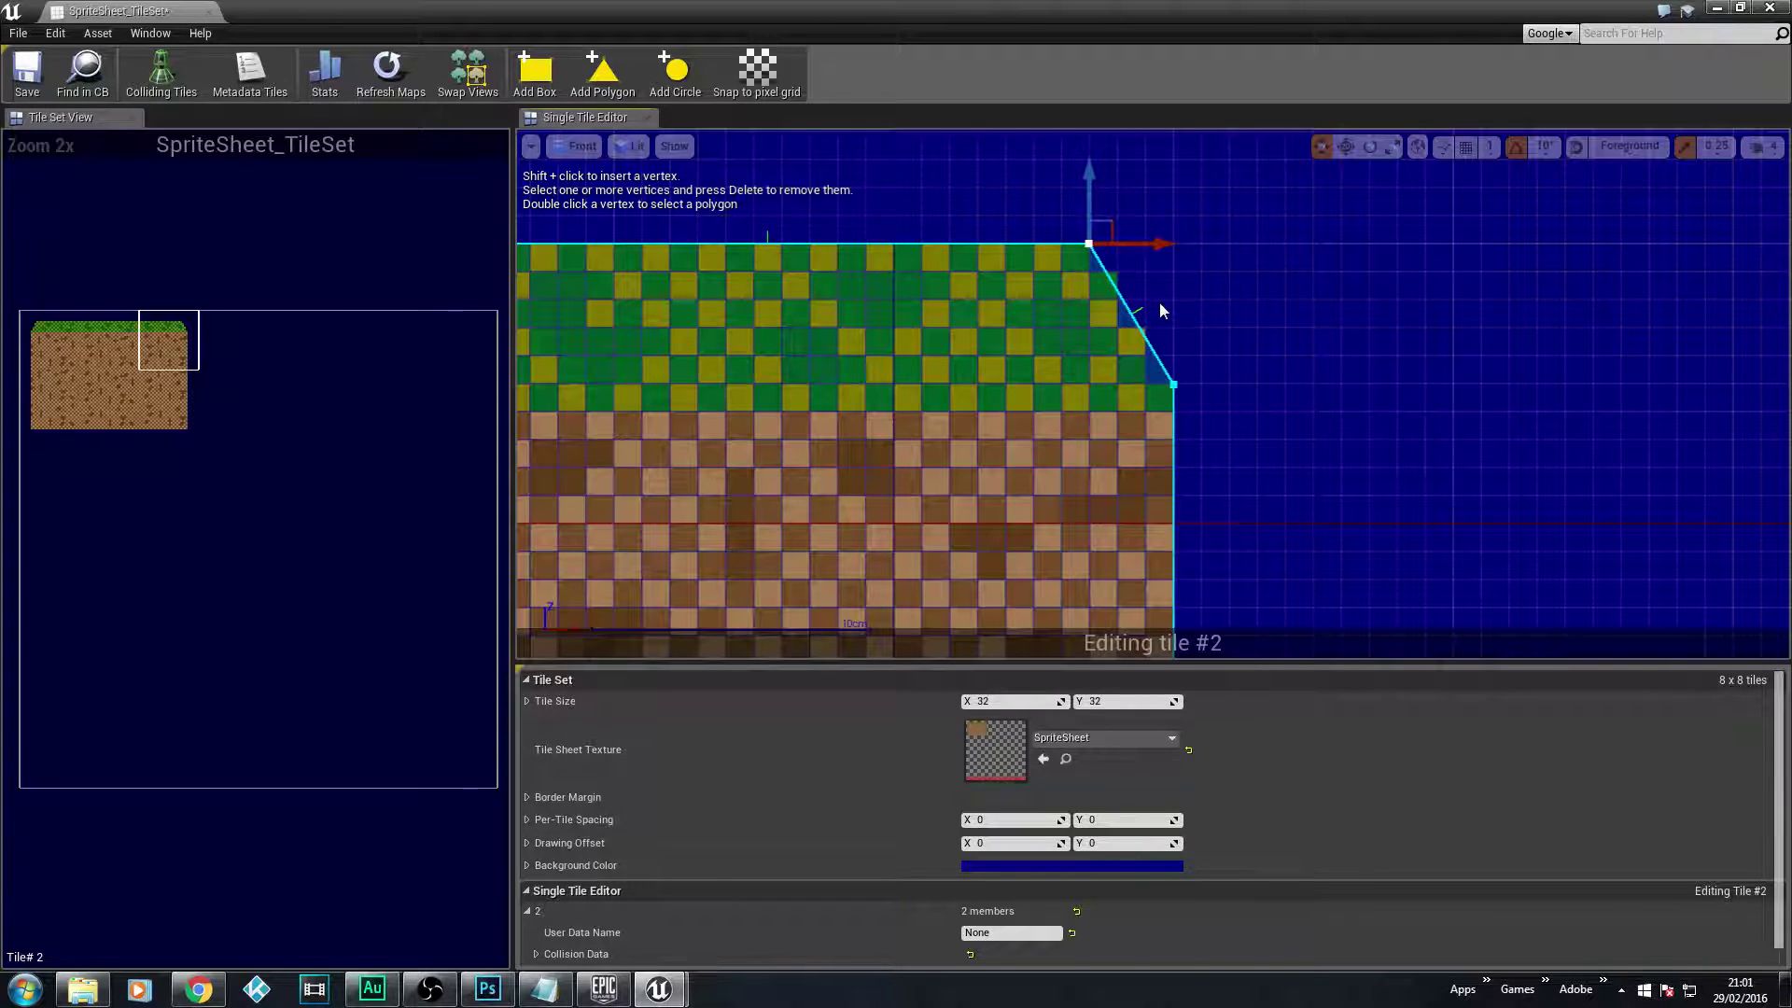
left_click(1117, 273, "shift")
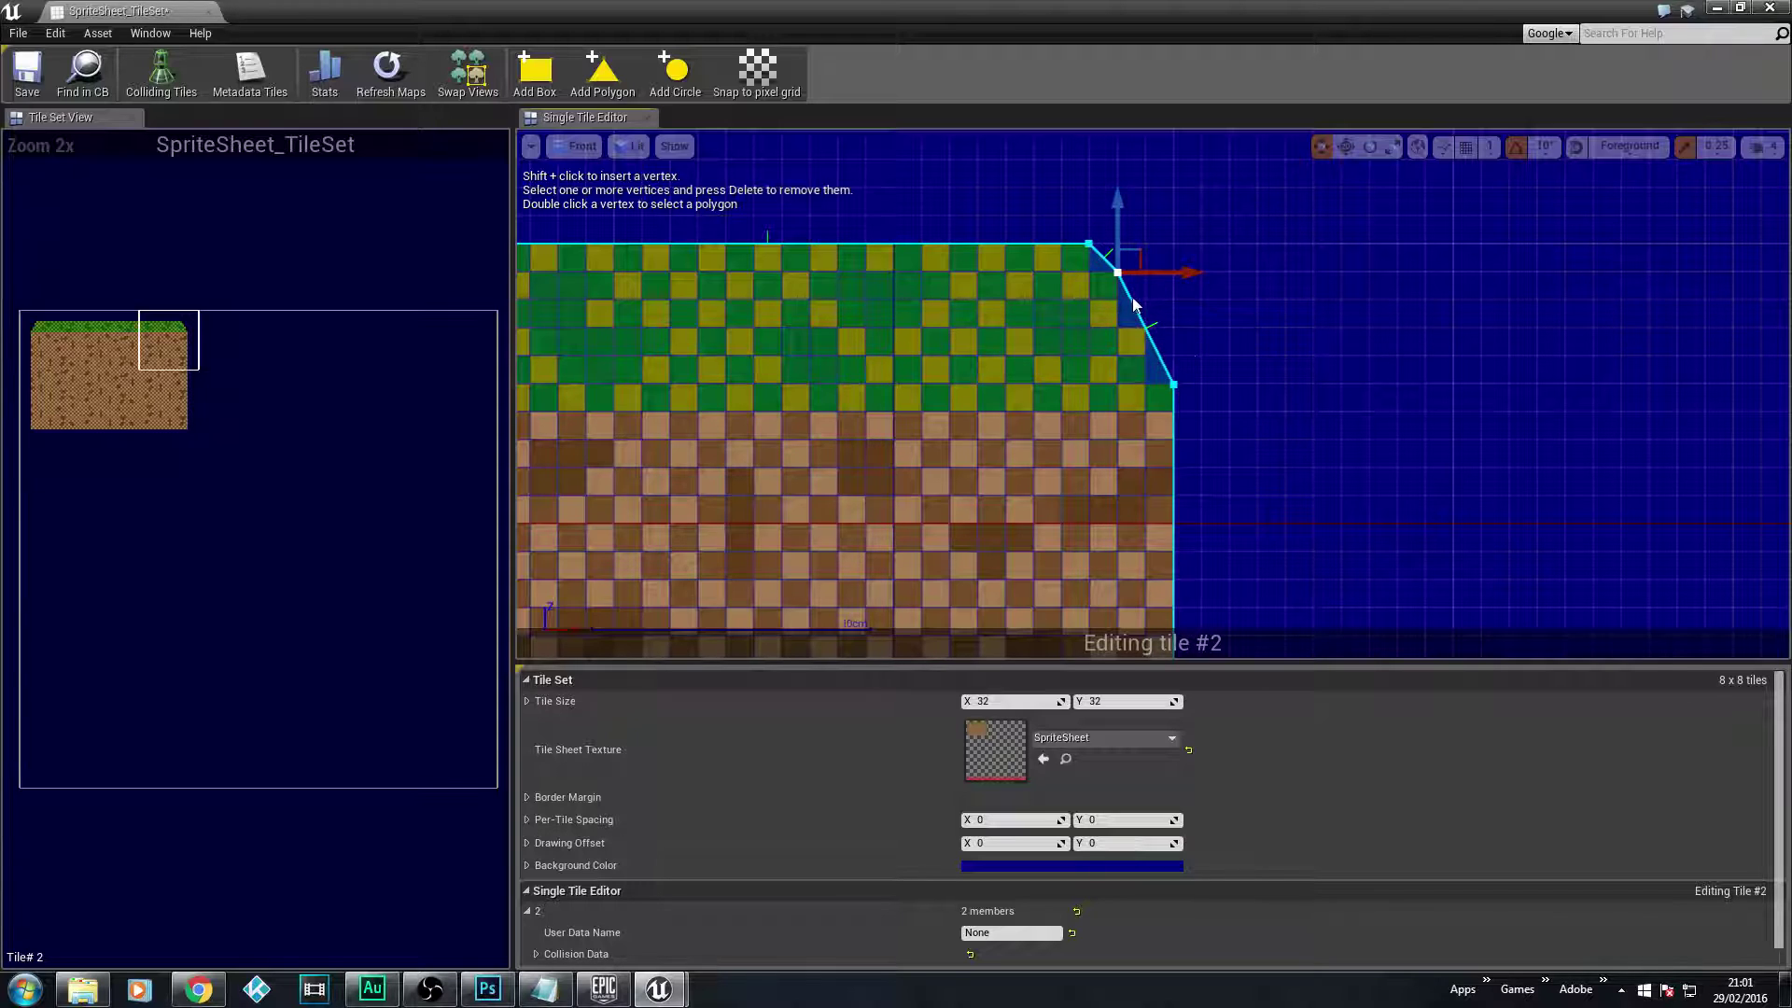
left_click(1102, 254, "shift")
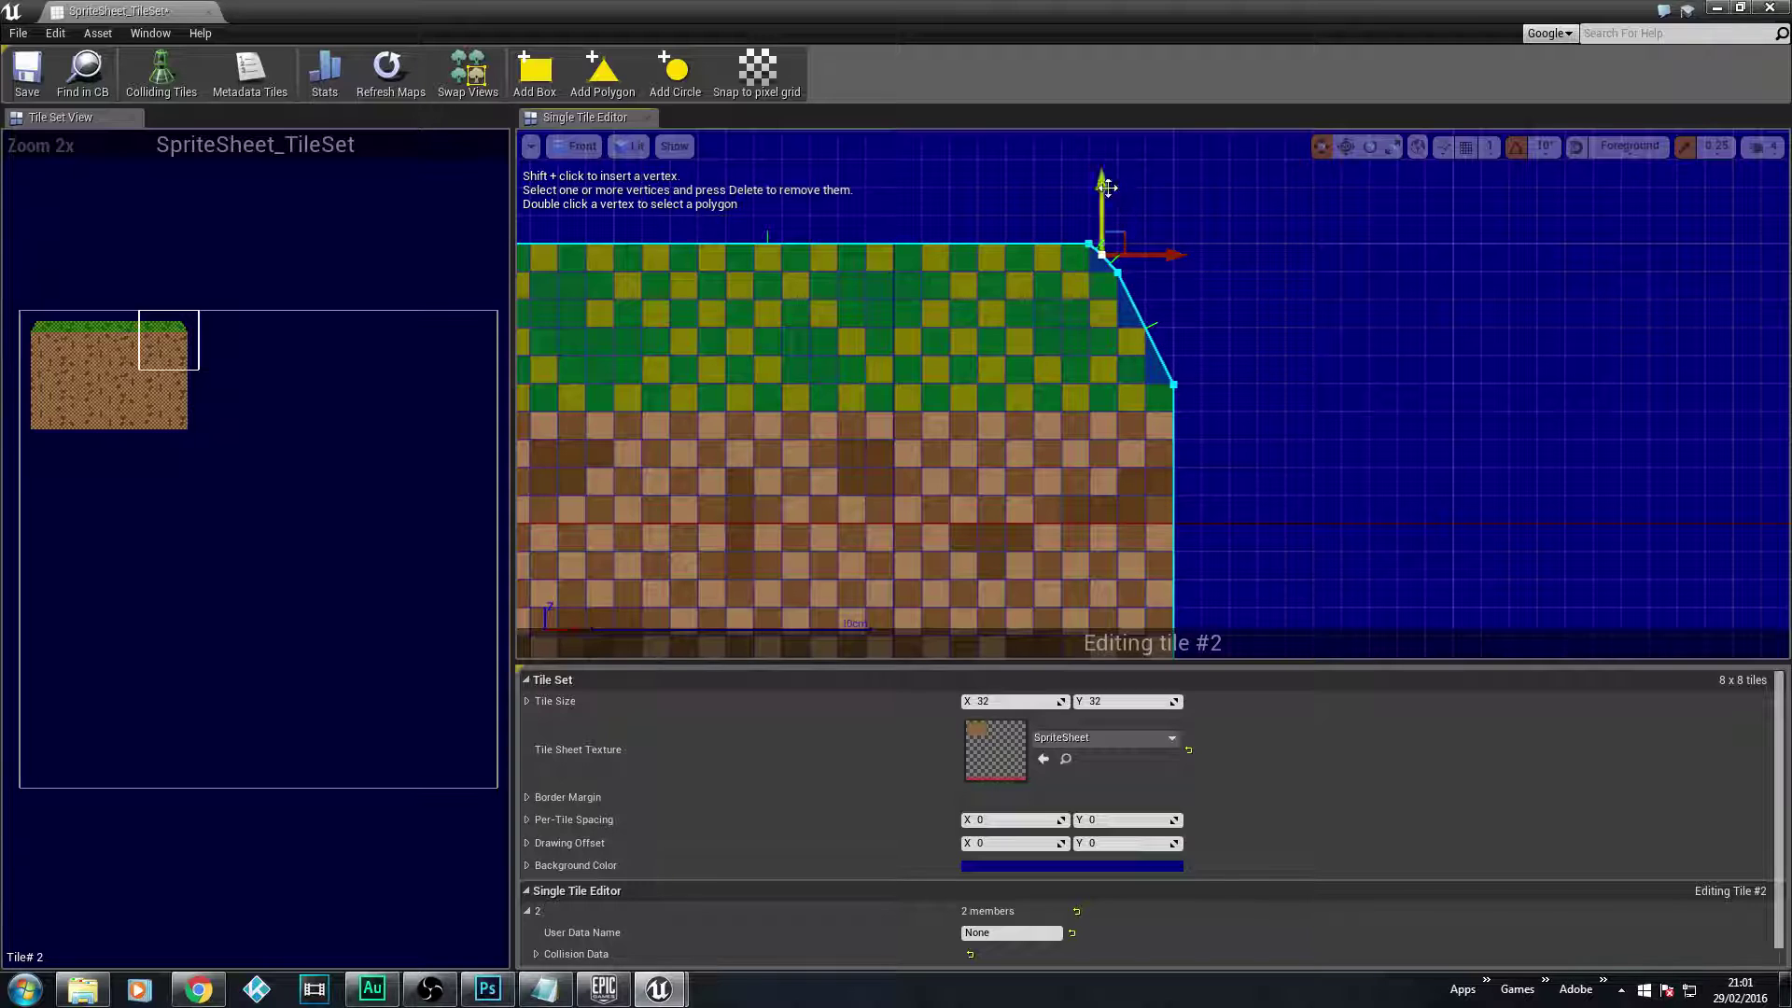
left_click_drag(1105, 187, 1102, 195)
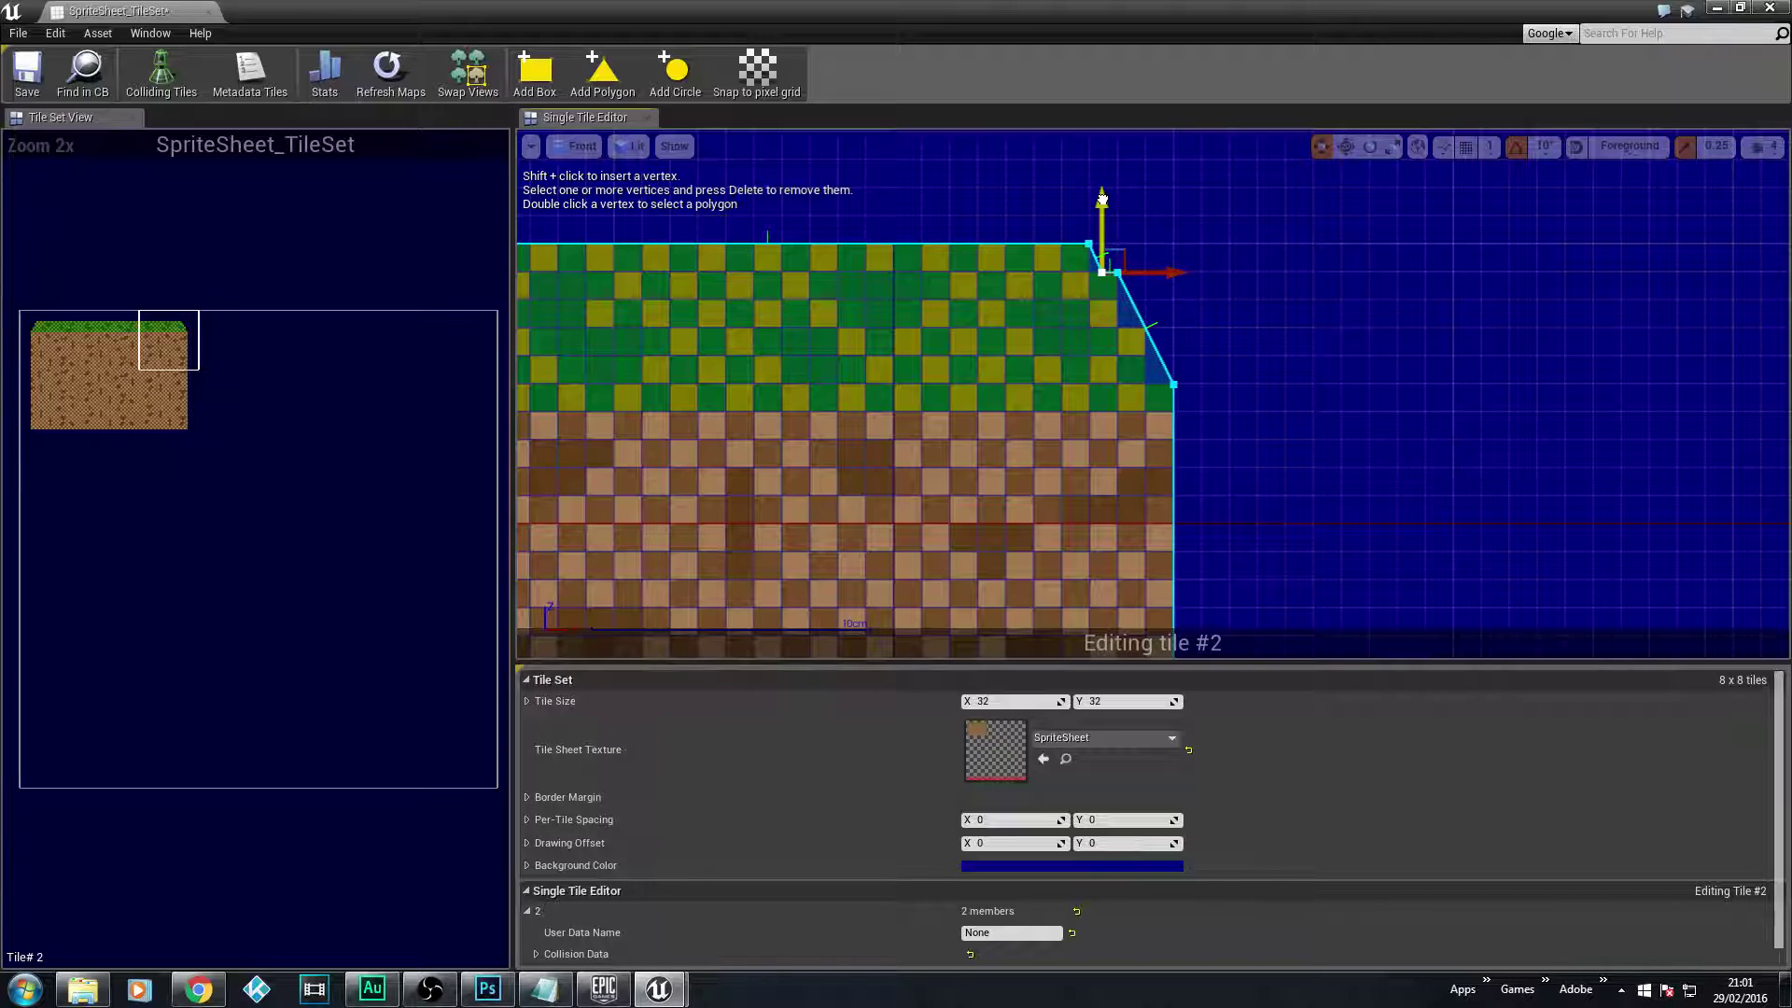
left_click_drag(1171, 271, 1158, 269)
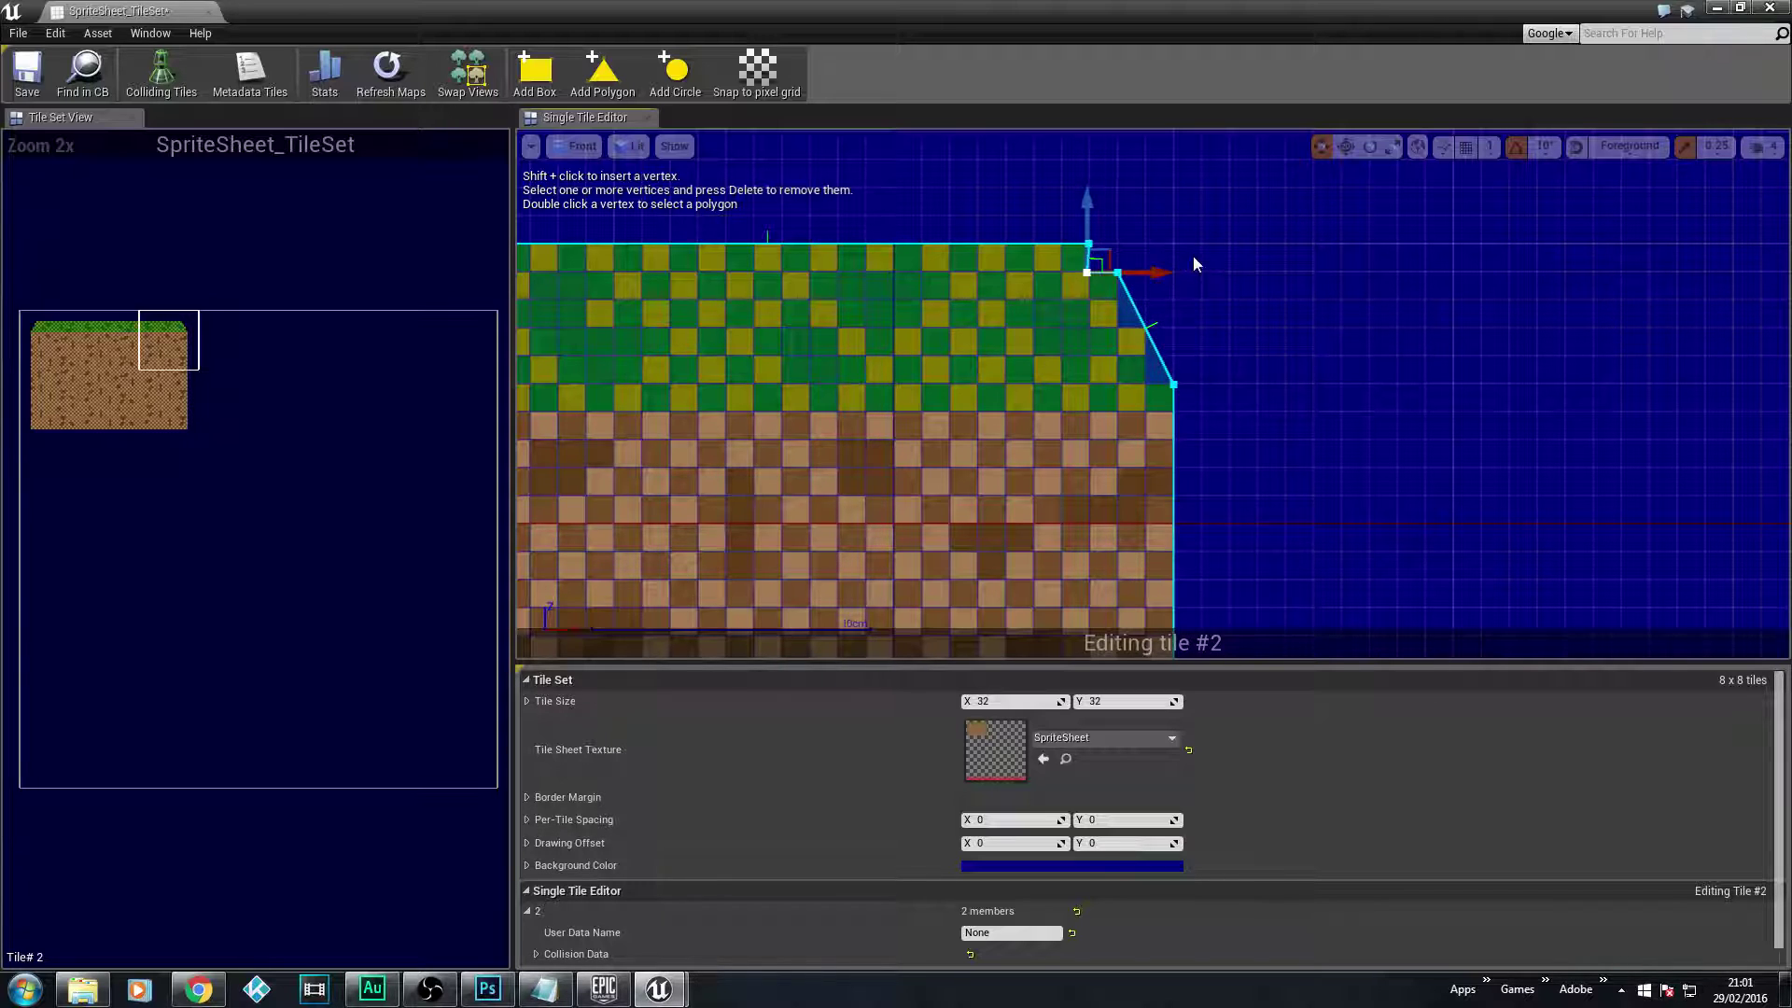
left_click(1139, 317)
- Insert and position more vertices down the diagonal to form the remaining steps along the grass
left_click(1134, 313, "shift")
left_click_drag(1208, 303, 1193, 304)
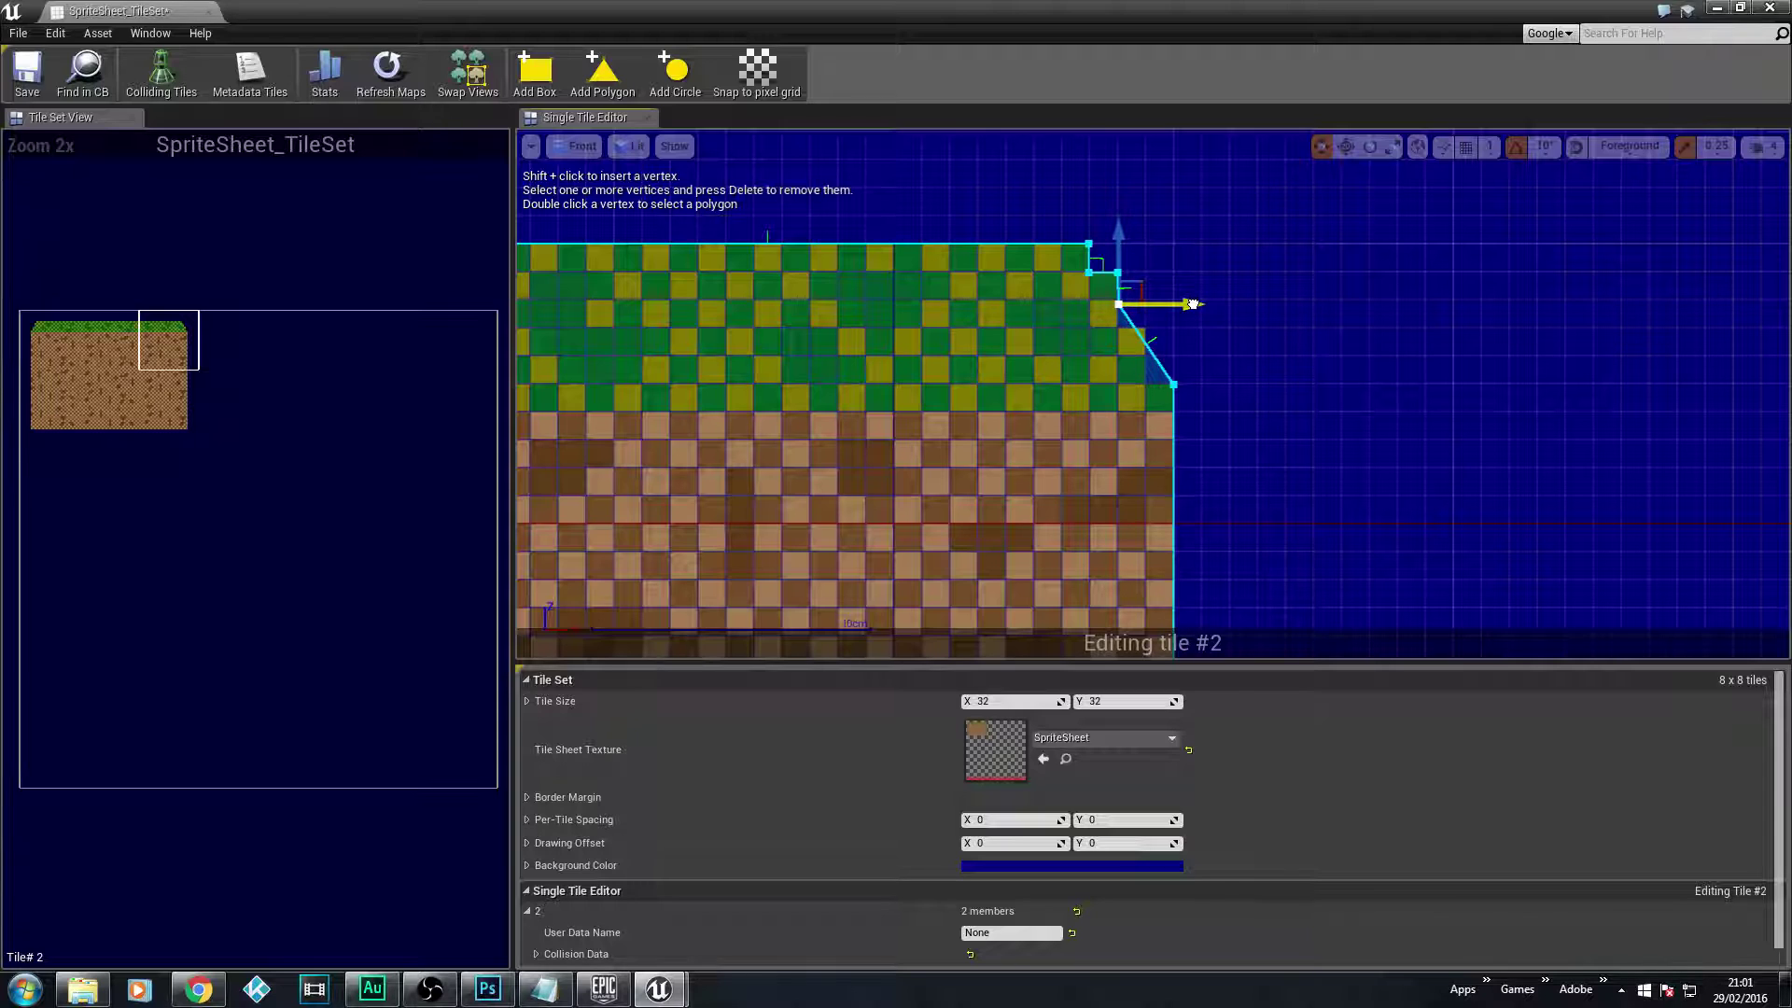
left_click_drag(1123, 247, 1121, 256)
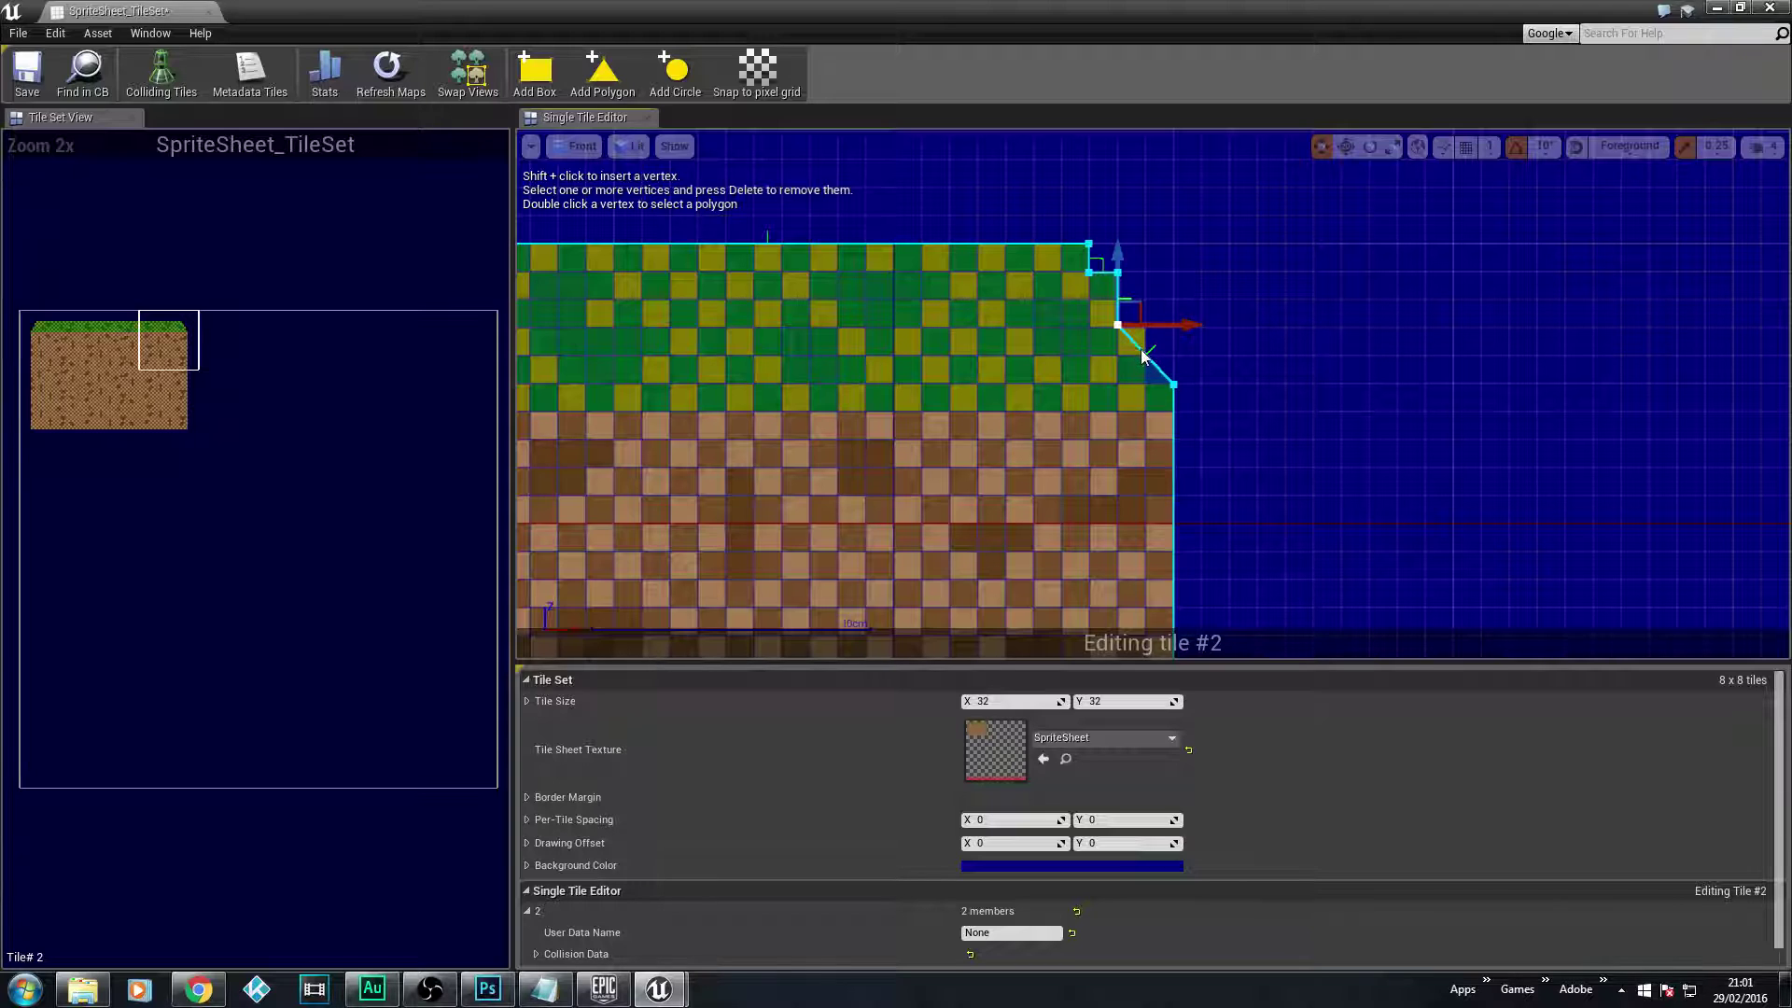
left_click(1145, 355, "shift")
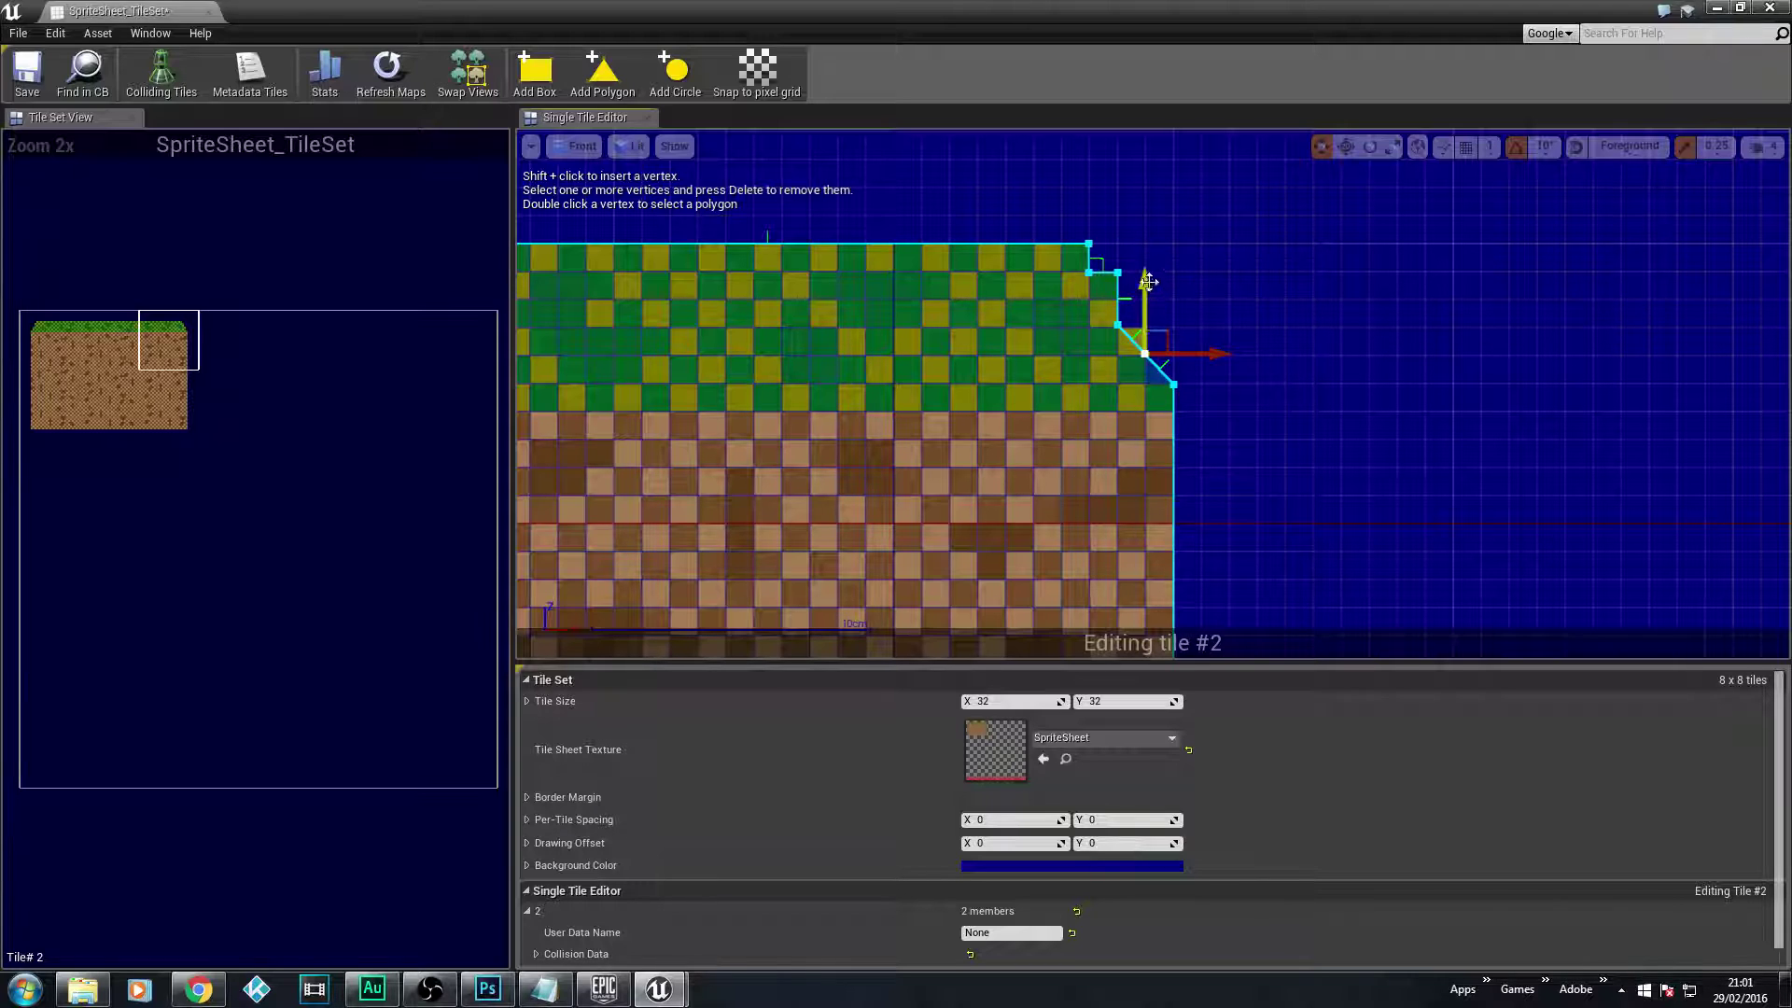
left_click_drag(1148, 282, 1148, 254)
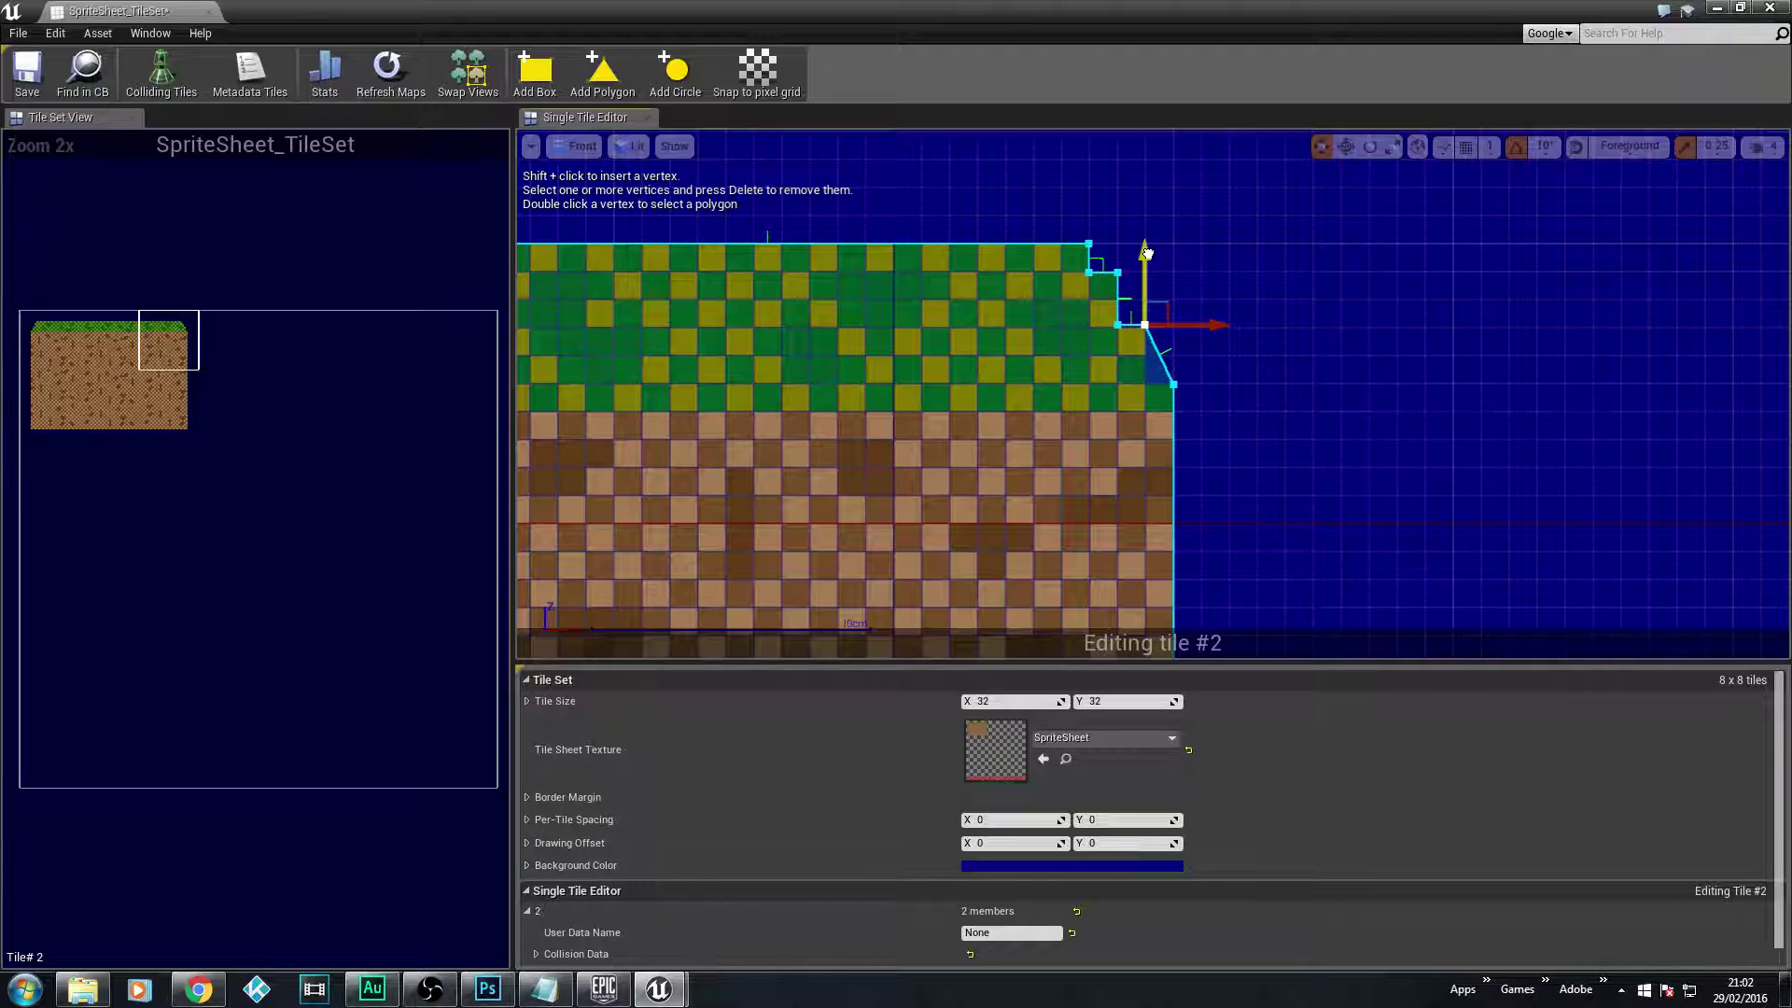
left_click(1157, 357, "shift")
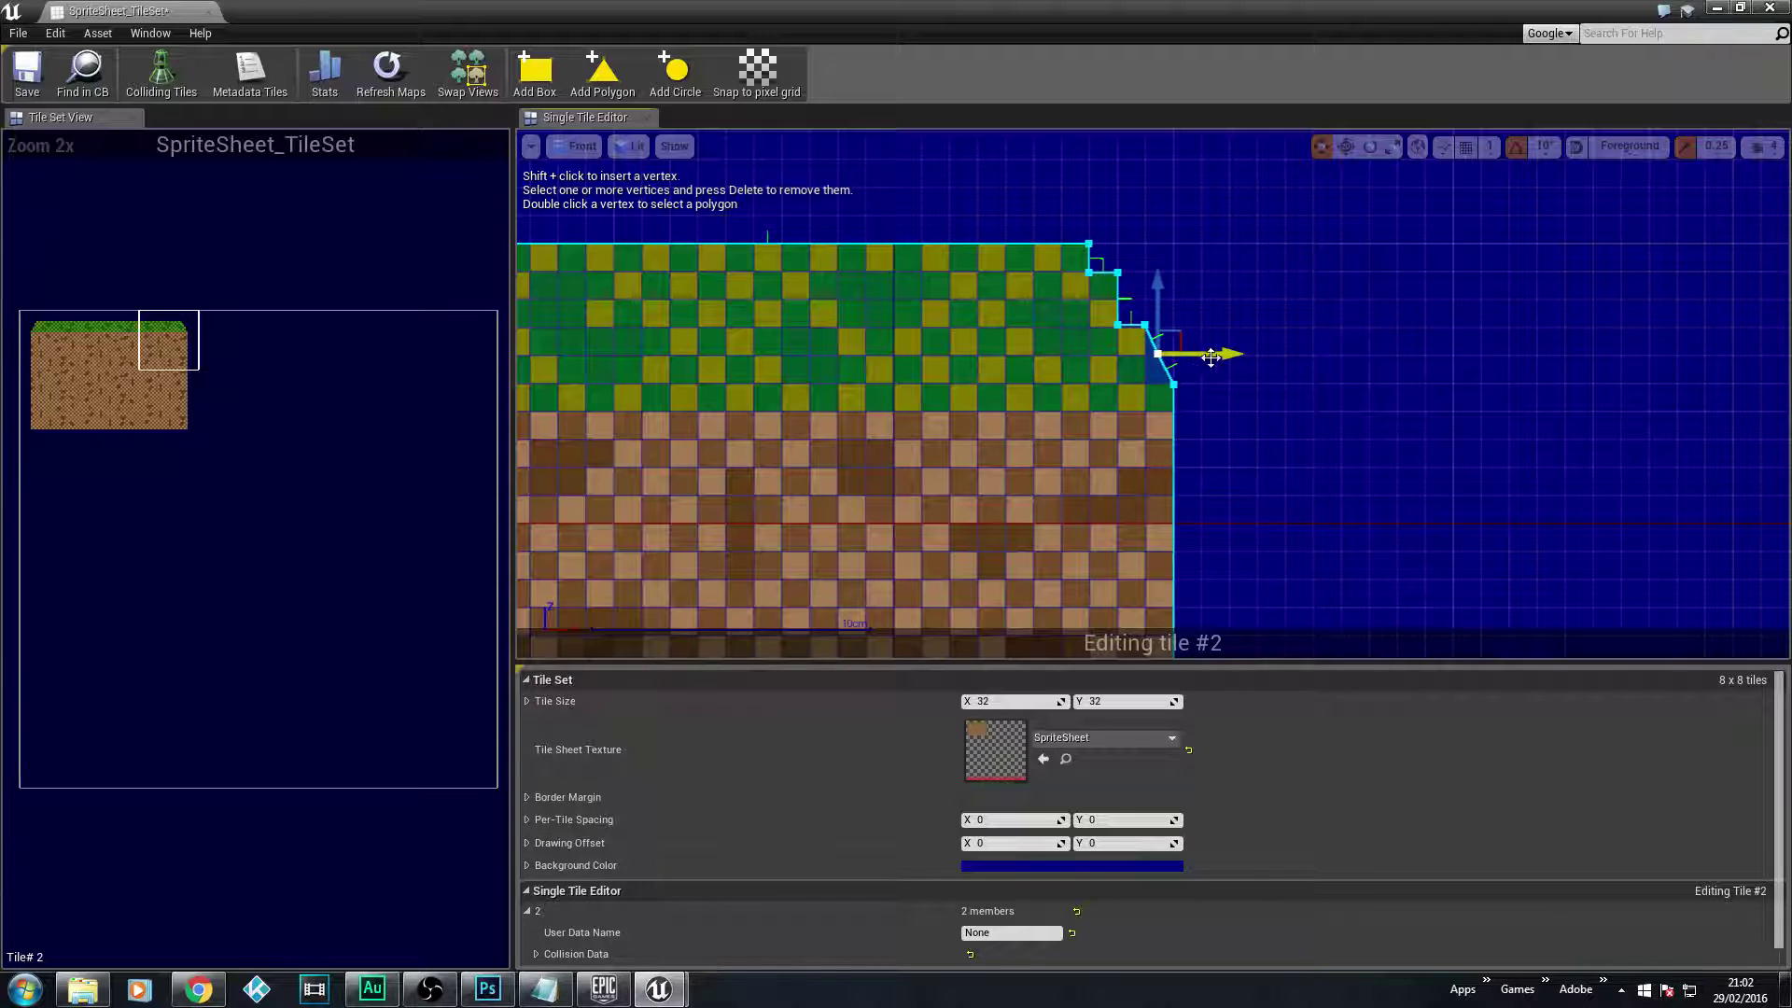
left_click_drag(1149, 283, 1154, 314)
left_click(1257, 366)
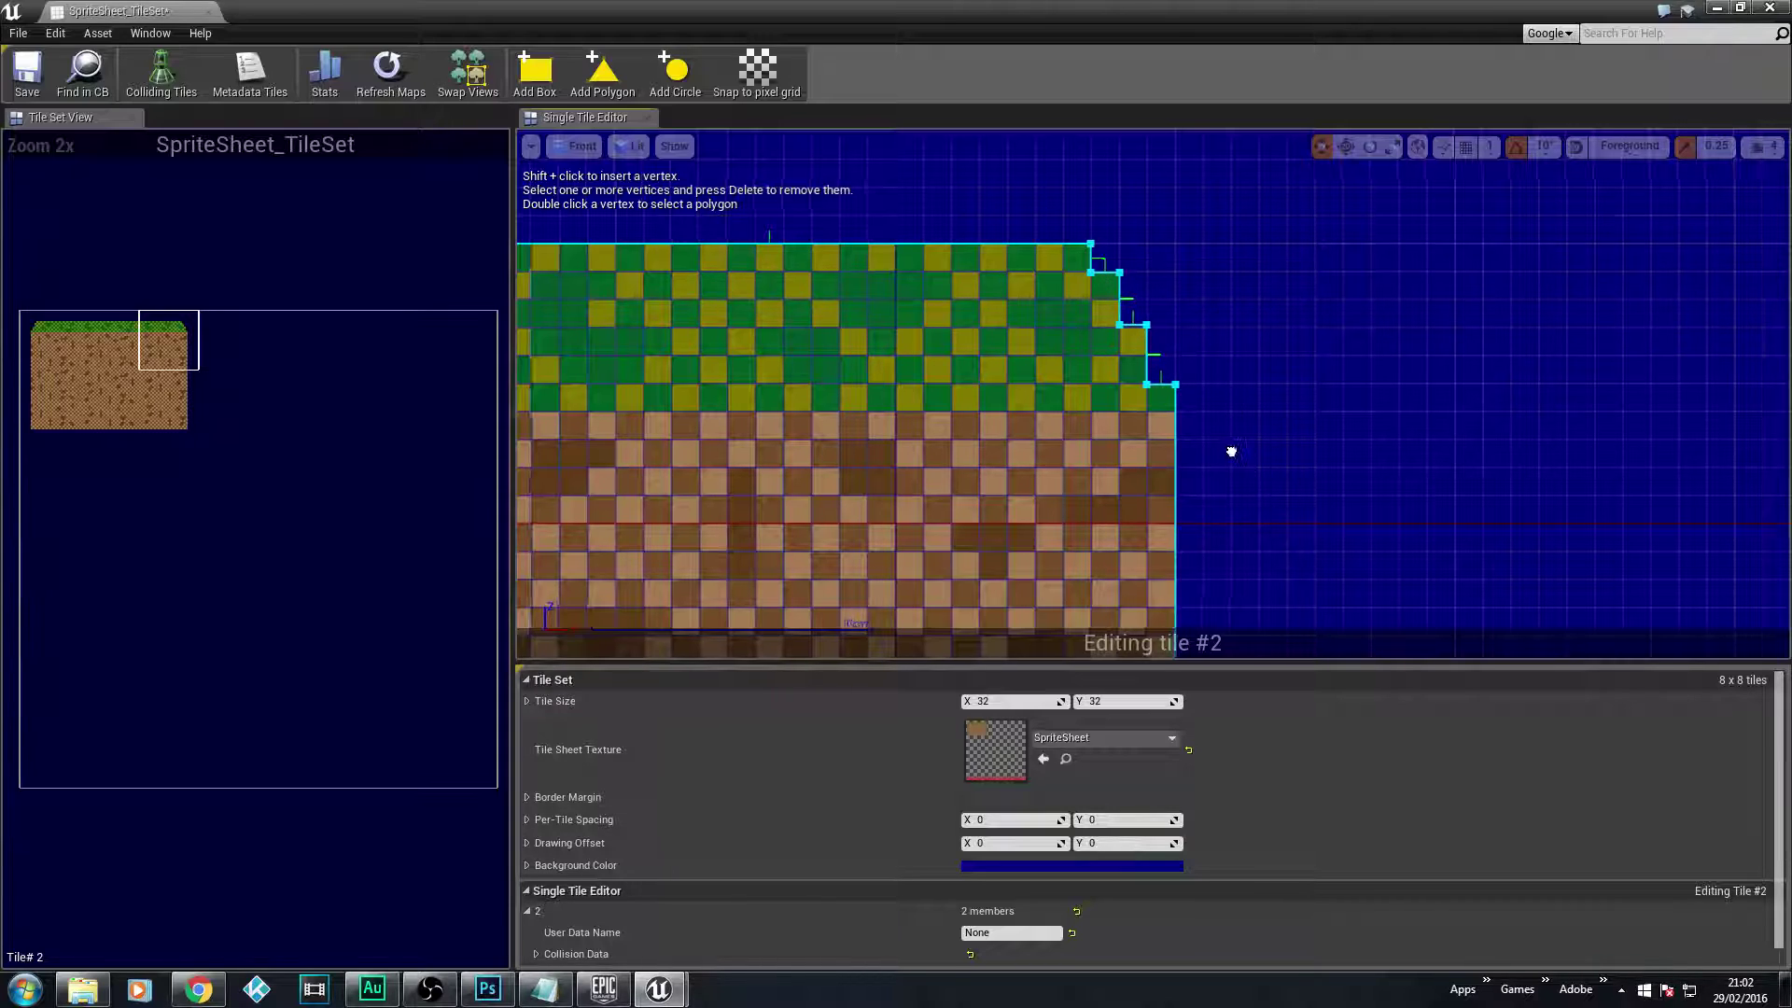
scroll(1161, 327, "down", 5)
- Save the tile set and select left dirt tile #8
right_click_drag(1384, 493, 1341, 451)
left_click(27, 72)
left_click(117, 350)
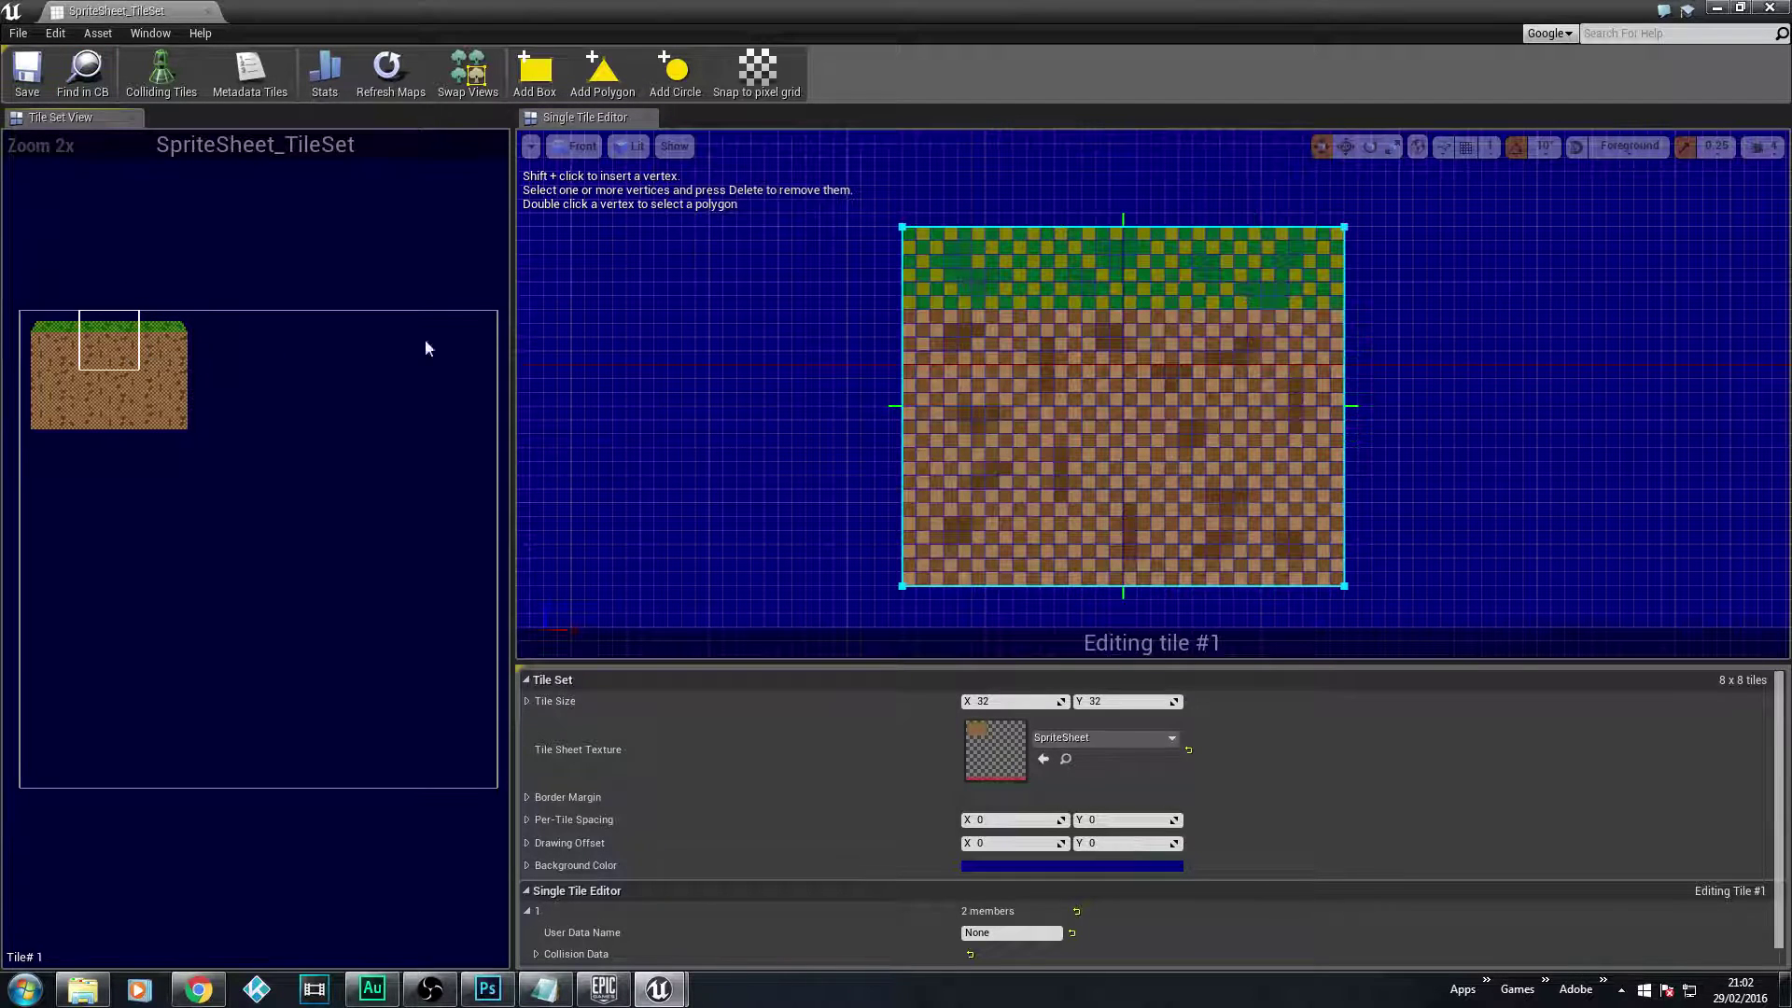
left_click(47, 340)
left_click(48, 414)
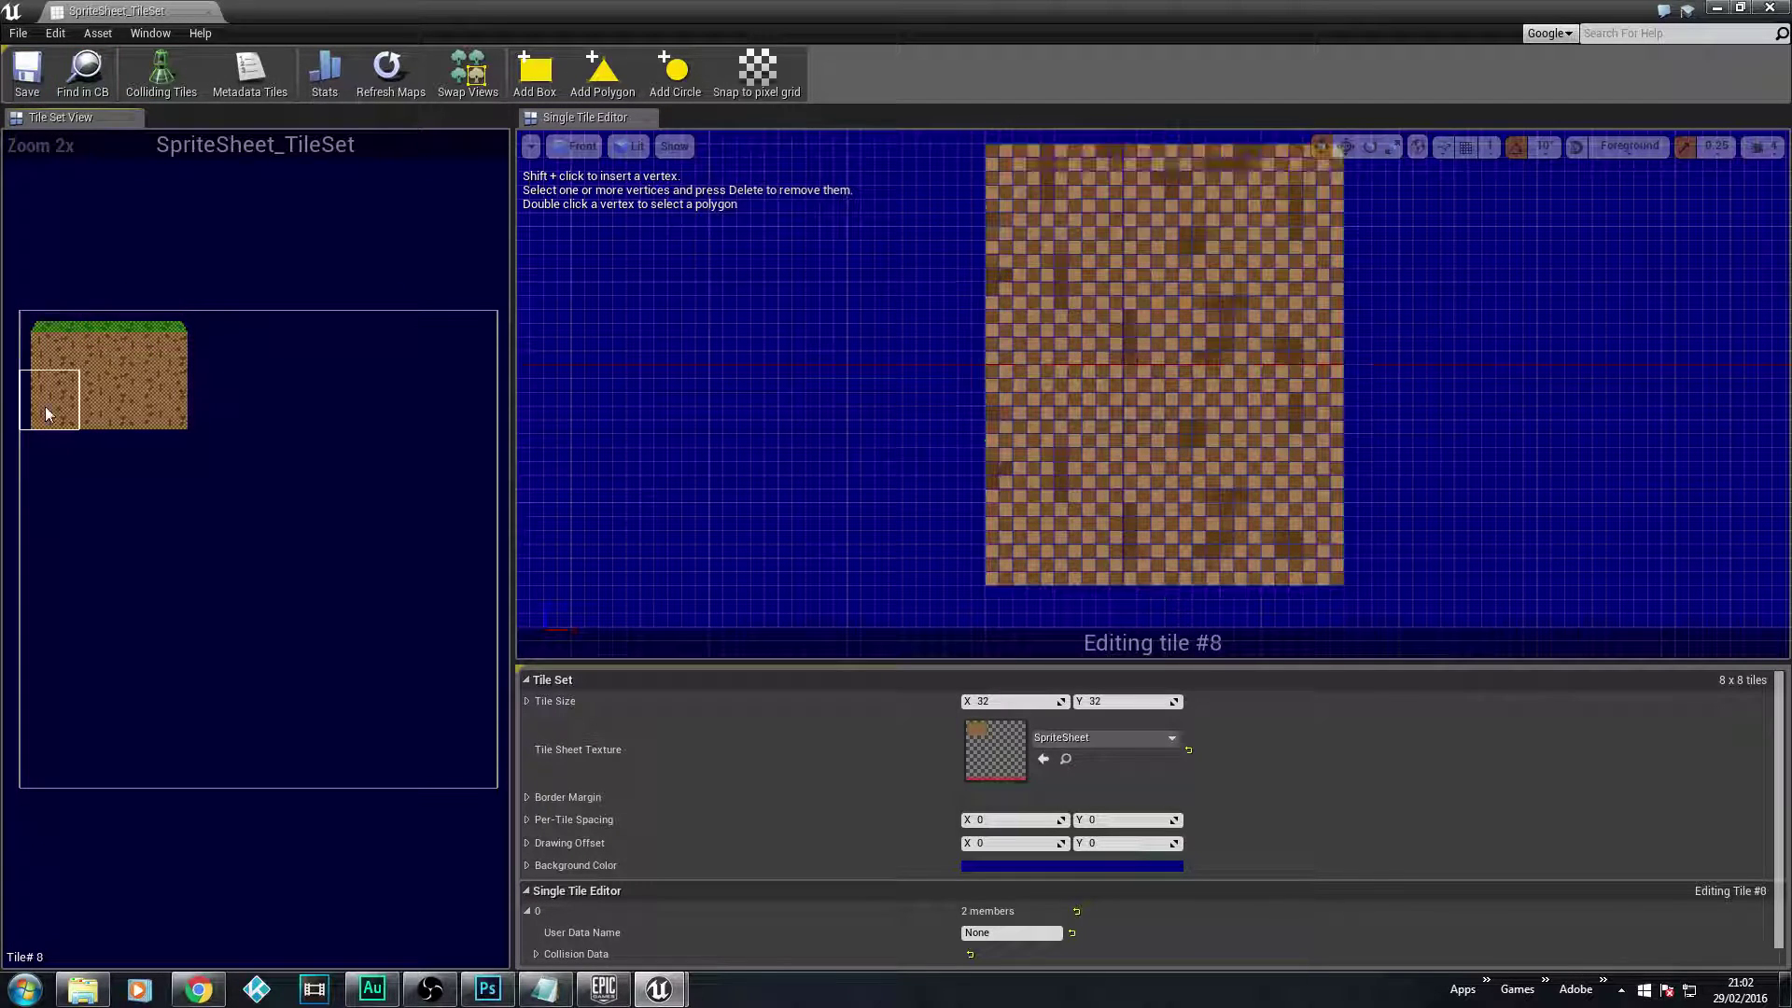
- Give tile #8 a collision box trimmed to its left edge, then load tile #9
left_click(535, 72)
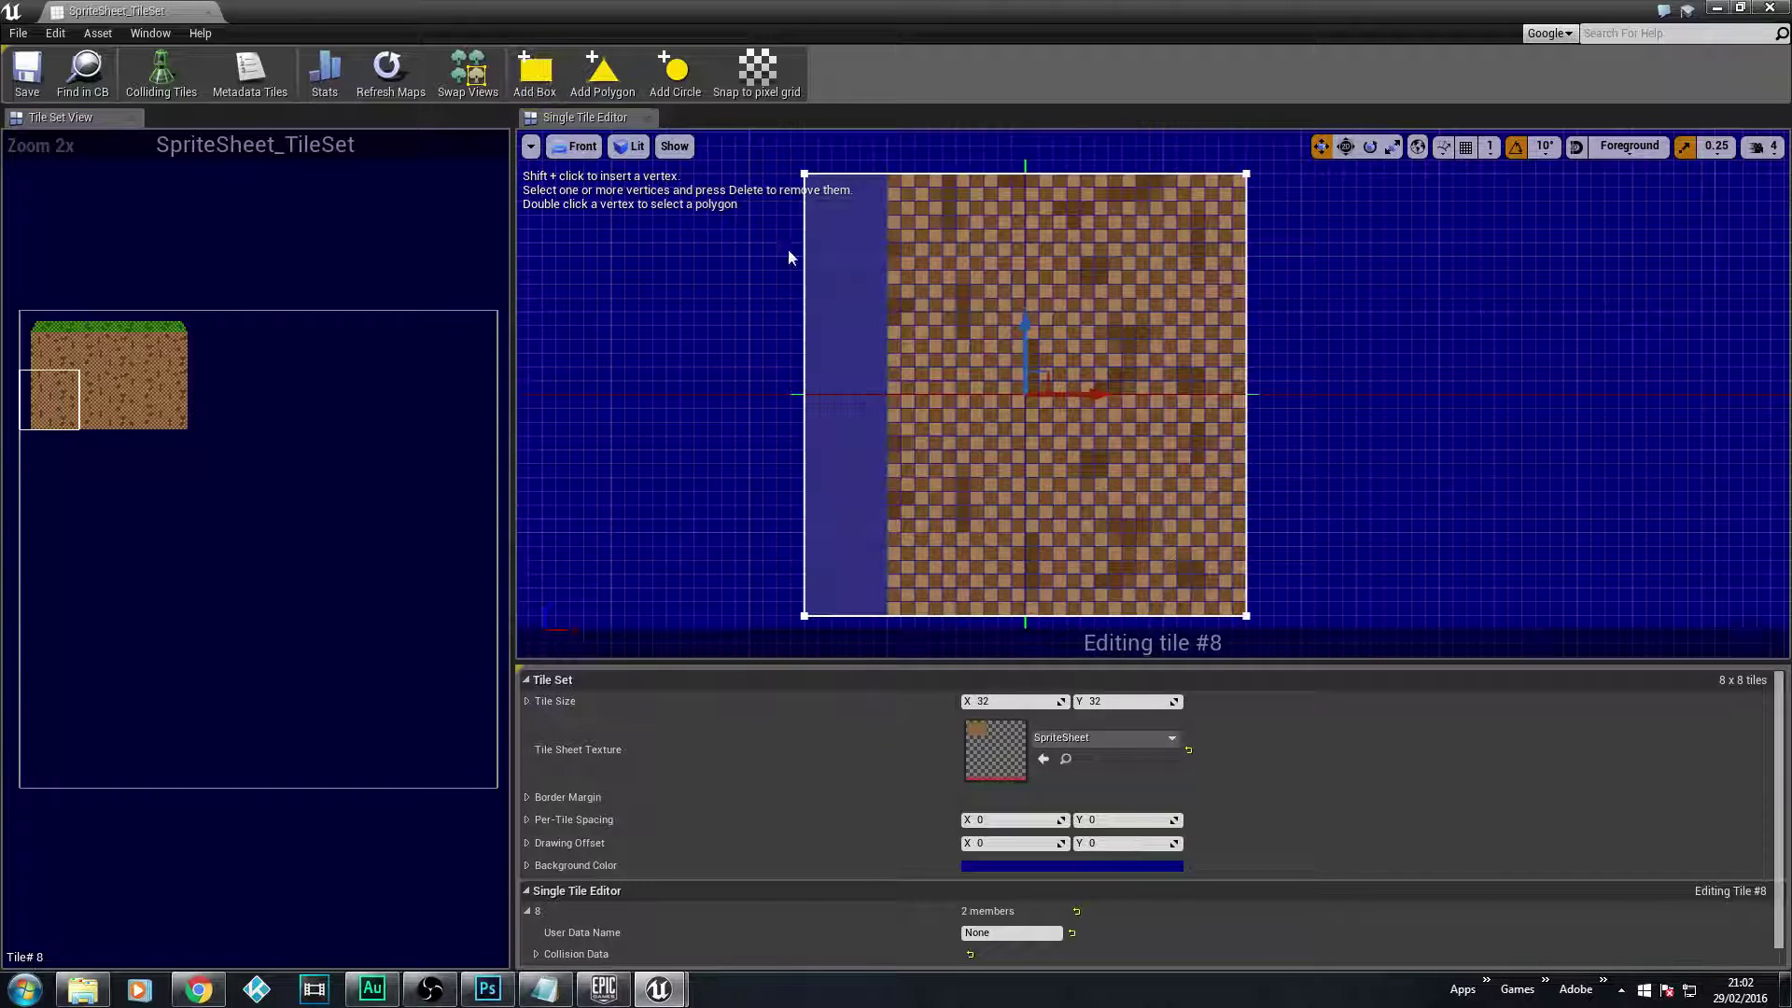
left_click(769, 391)
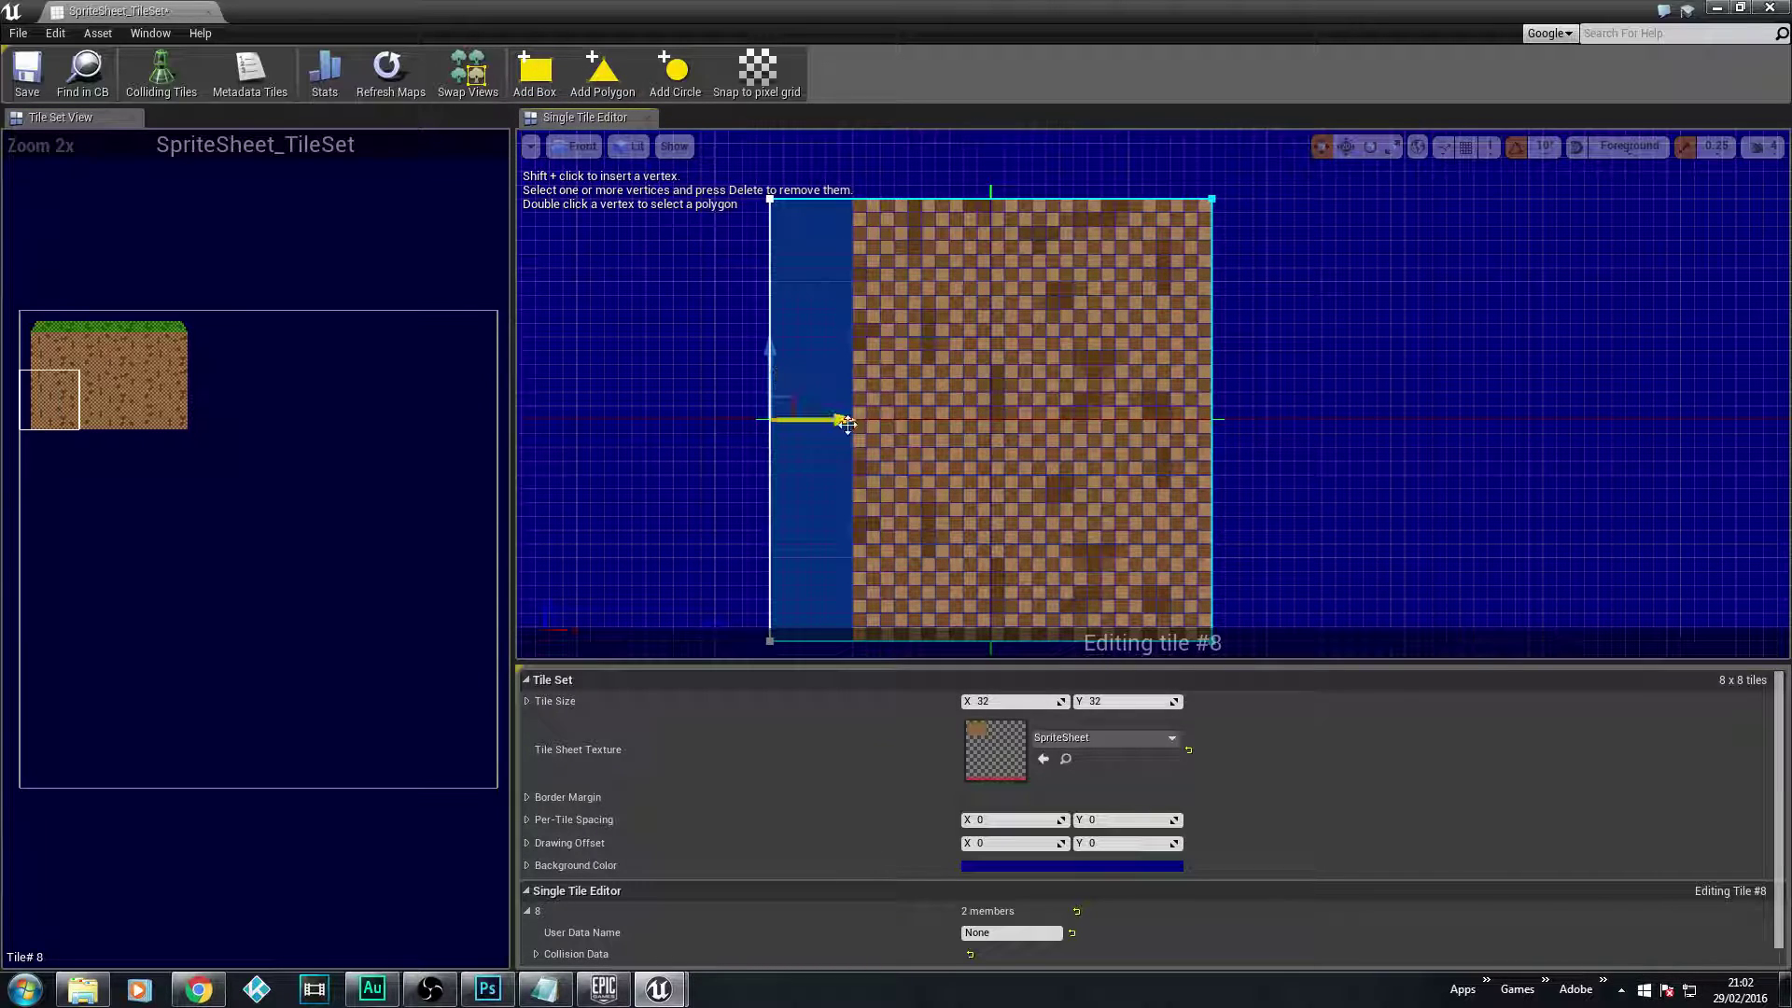
left_click_drag(846, 419, 928, 426)
right_click_drag(1340, 520, 1309, 447)
right_click_drag(1024, 164, 1019, 214)
left_click(112, 399)
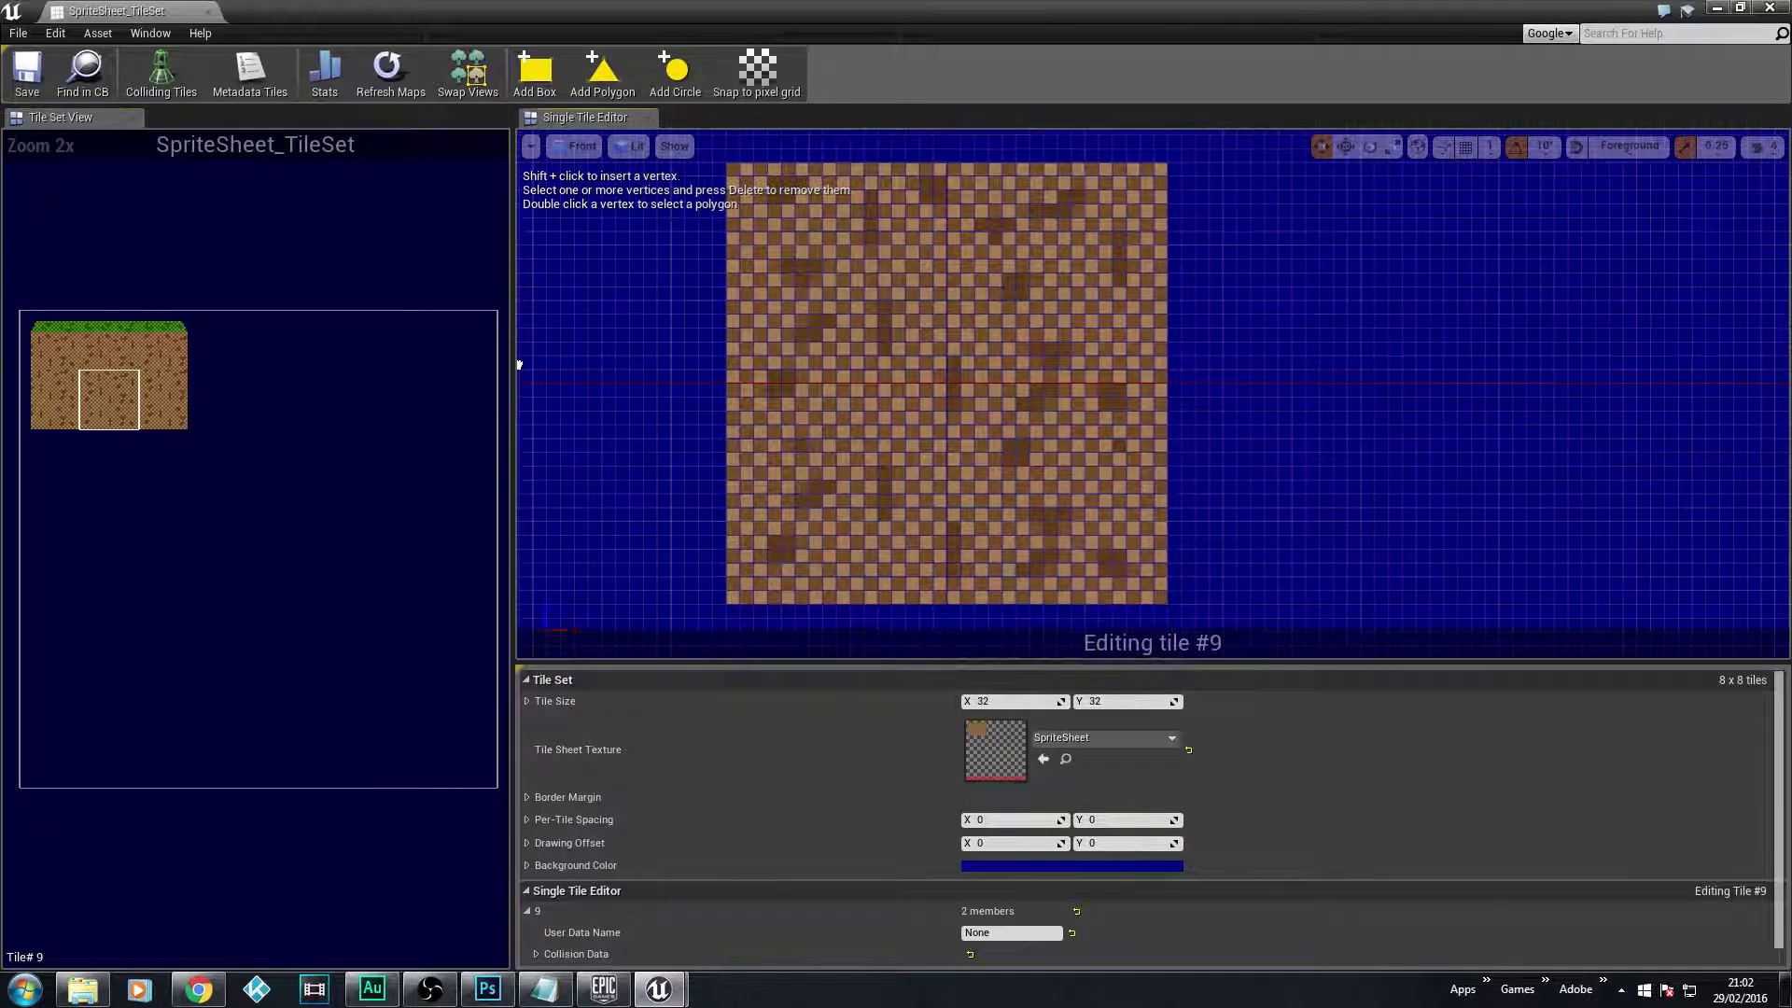
- Add collision boxes to dirt tiles #9 and #10
left_click(534, 75)
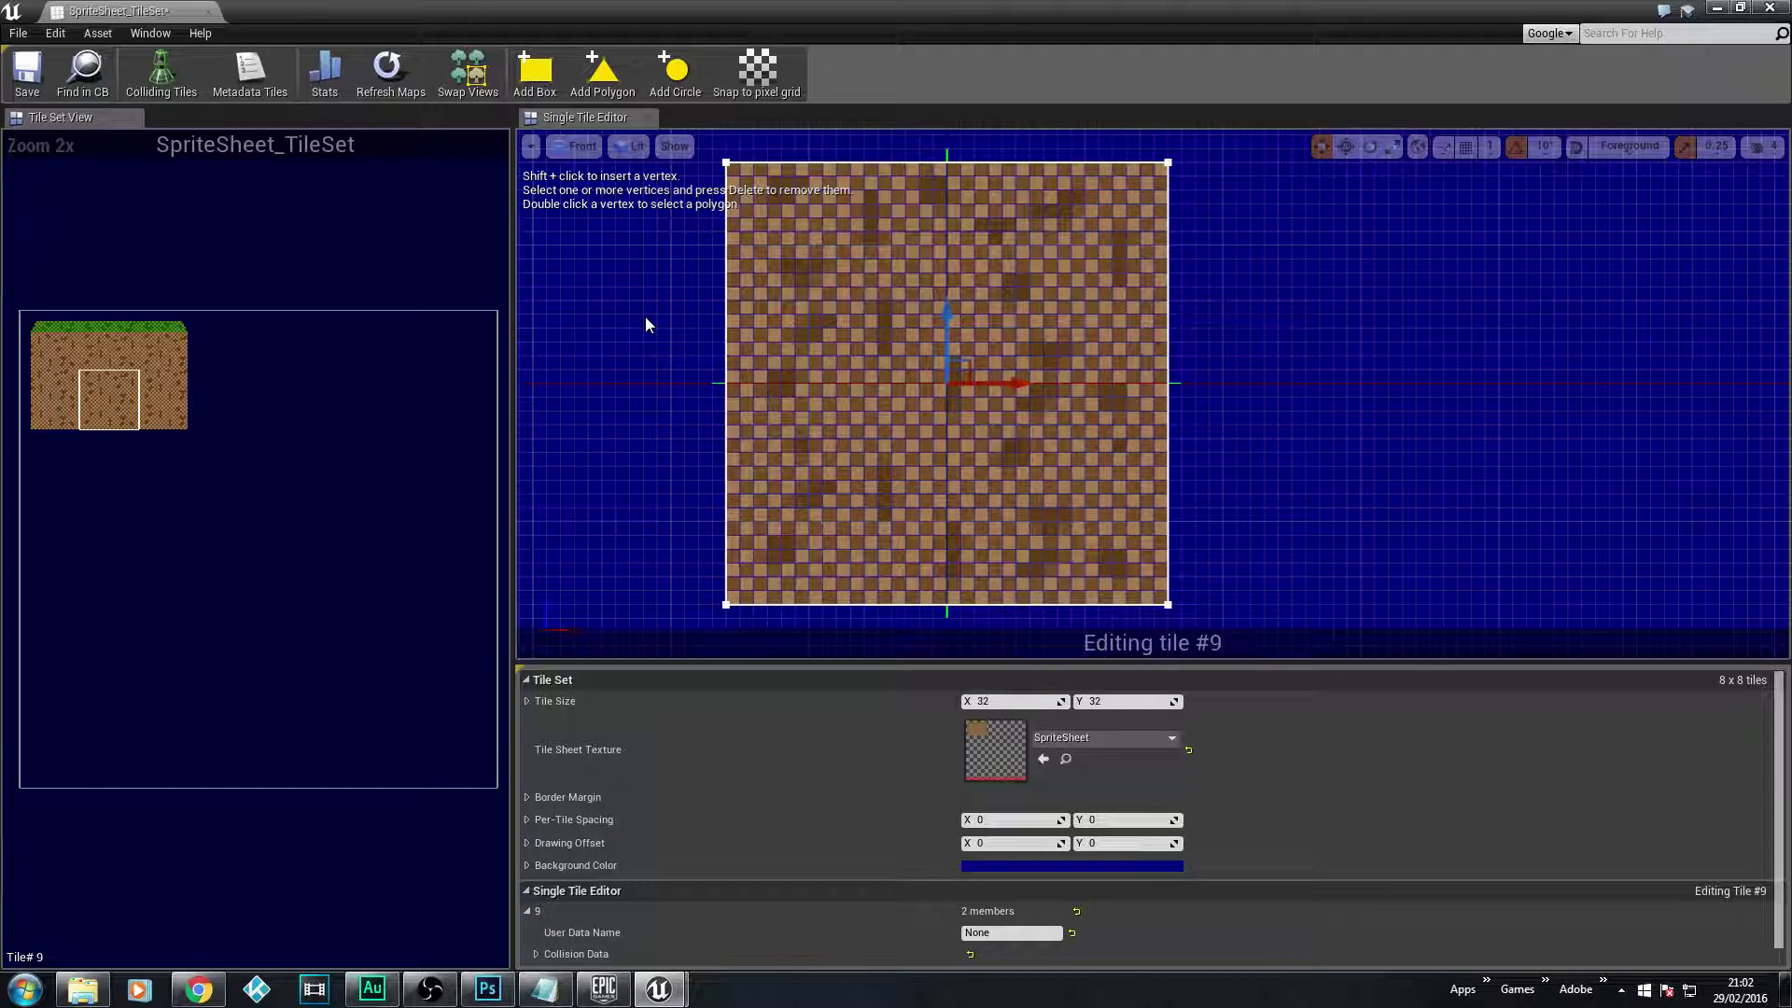
left_click(196, 427)
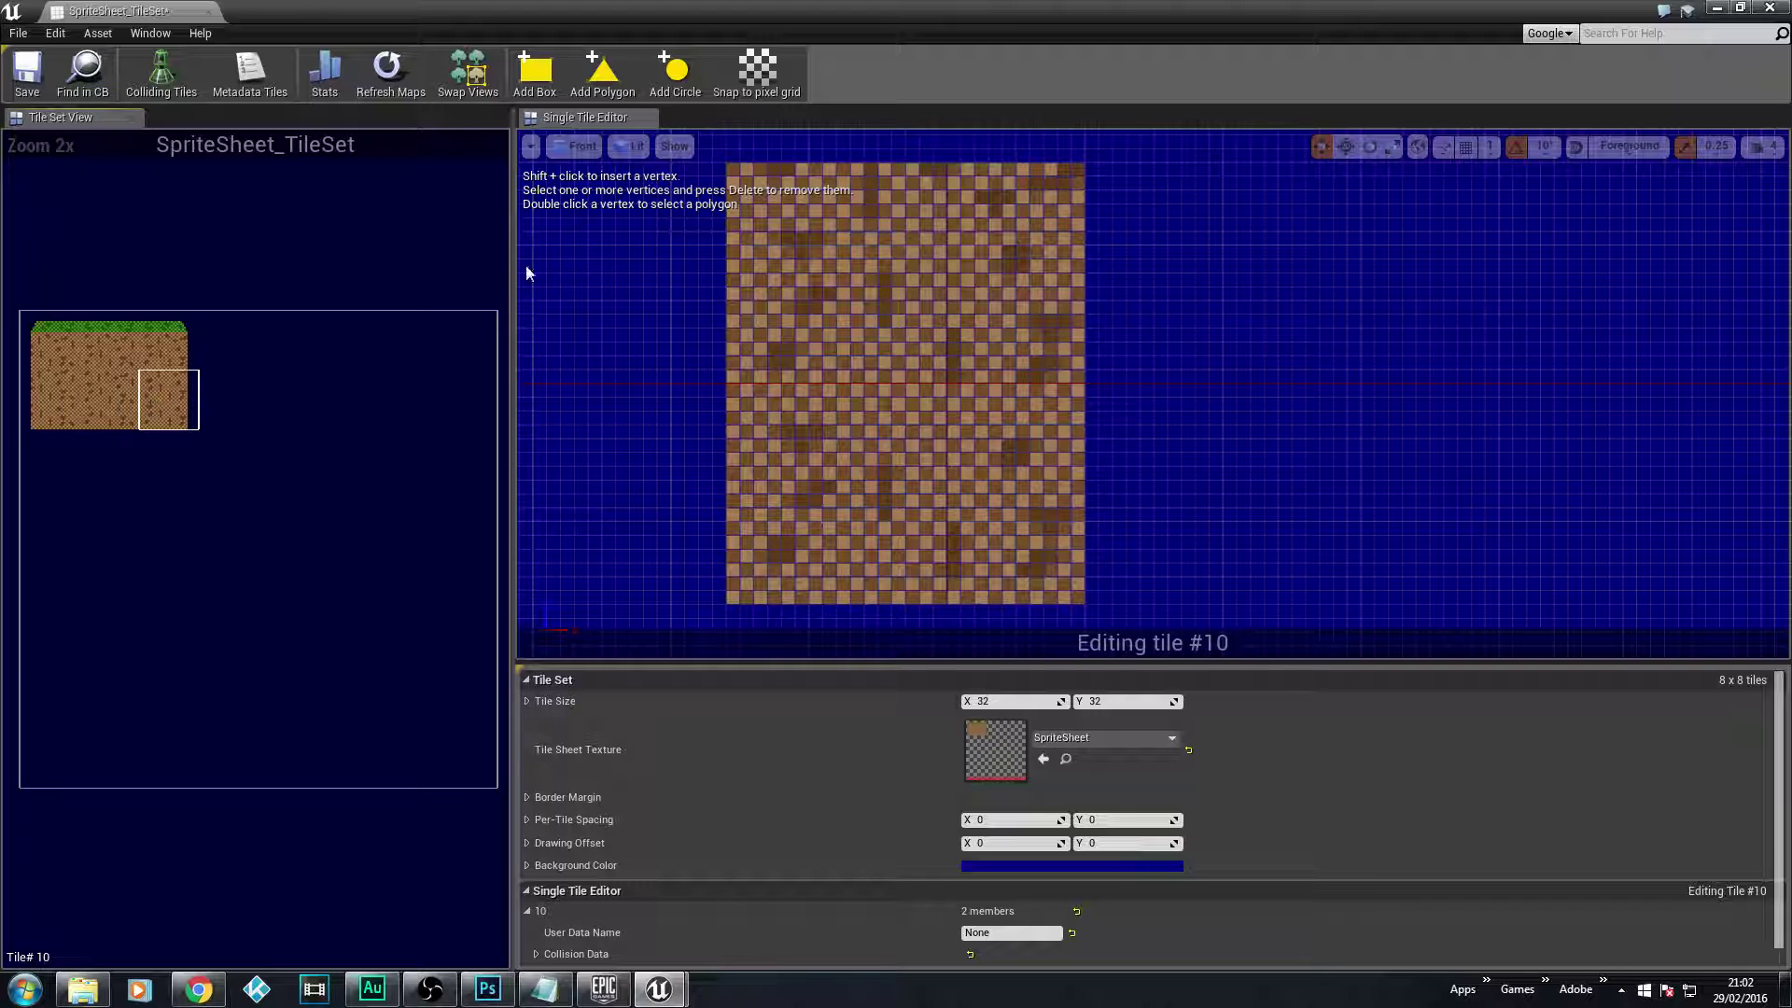
left_click(536, 72)
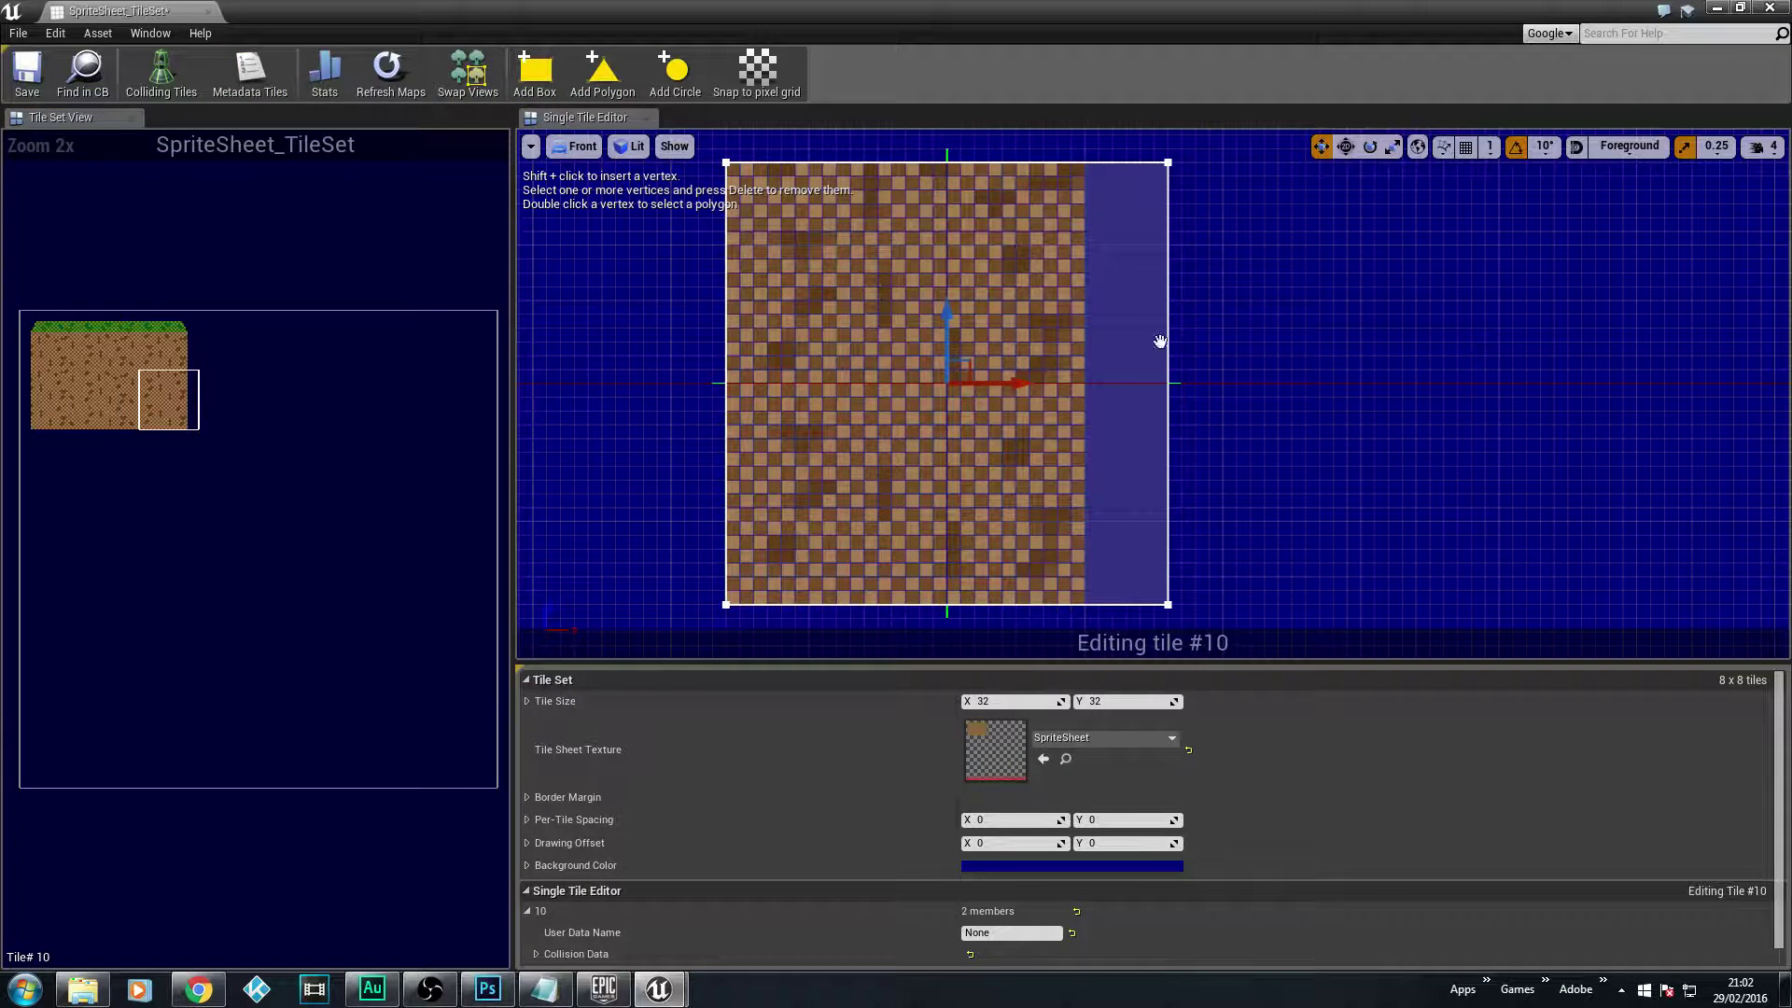
- Trim tile #10's box right edge in to the tile edge and save the tile set
left_click(1167, 378)
left_click_drag(1236, 379, 1157, 388)
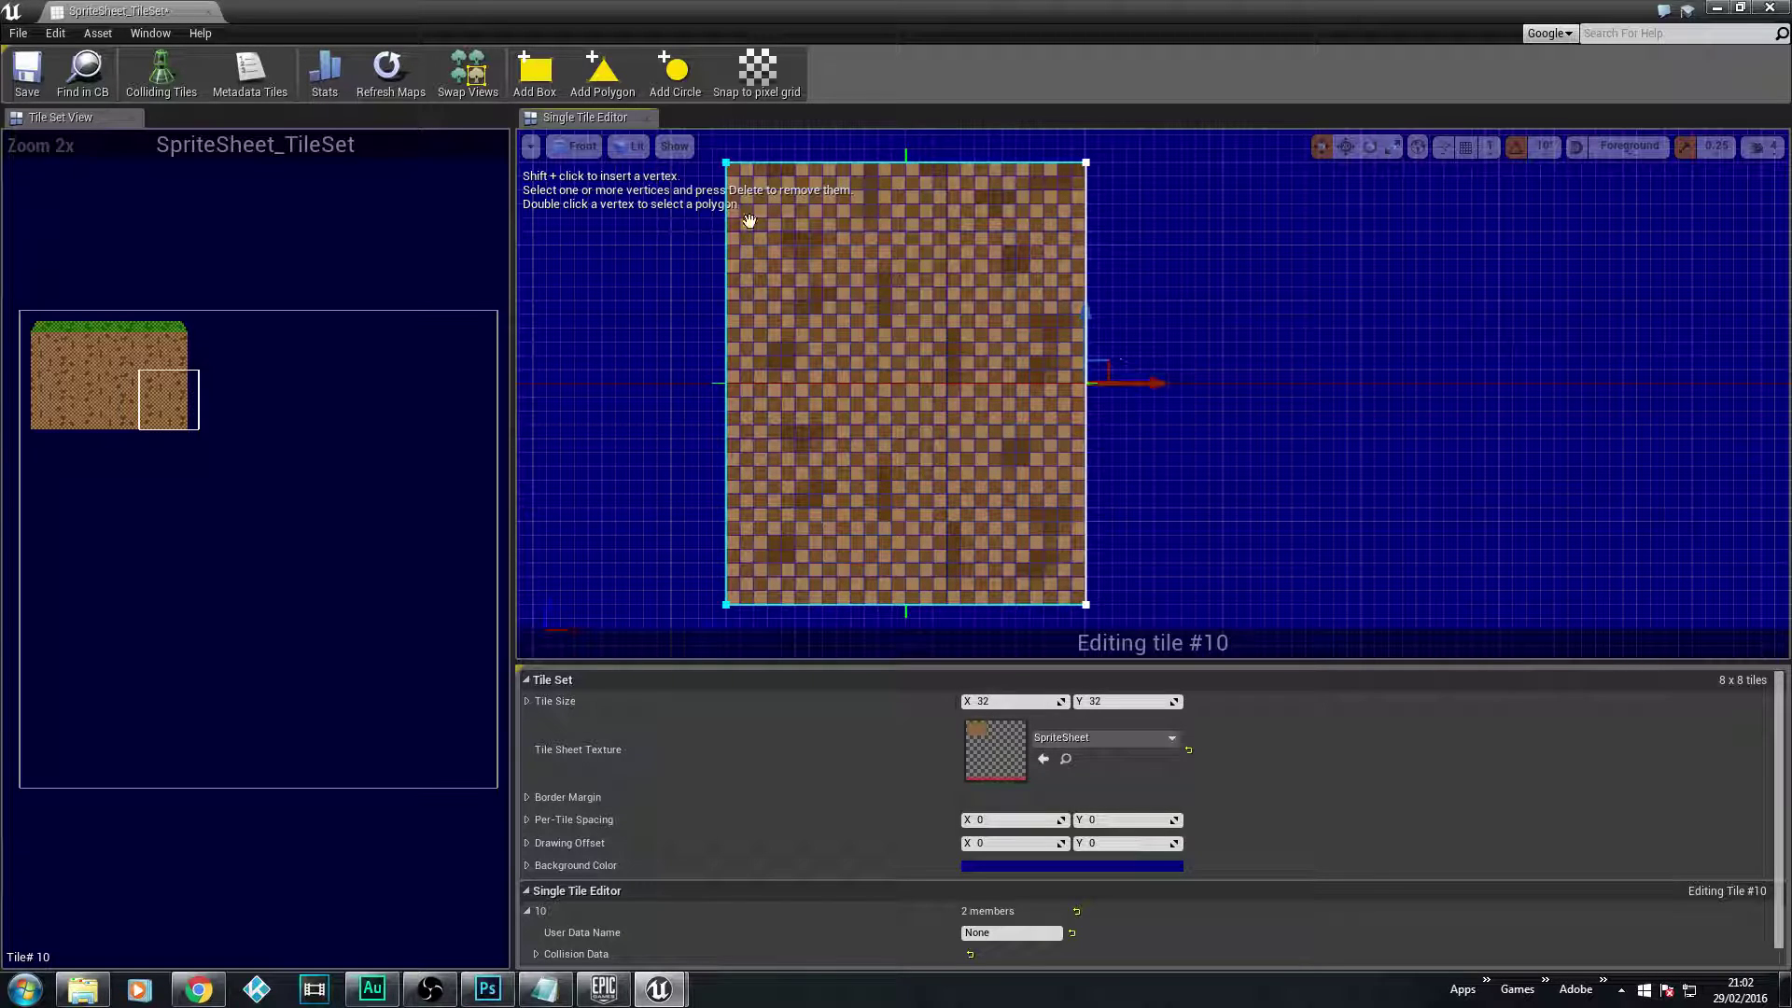
left_click(27, 72)
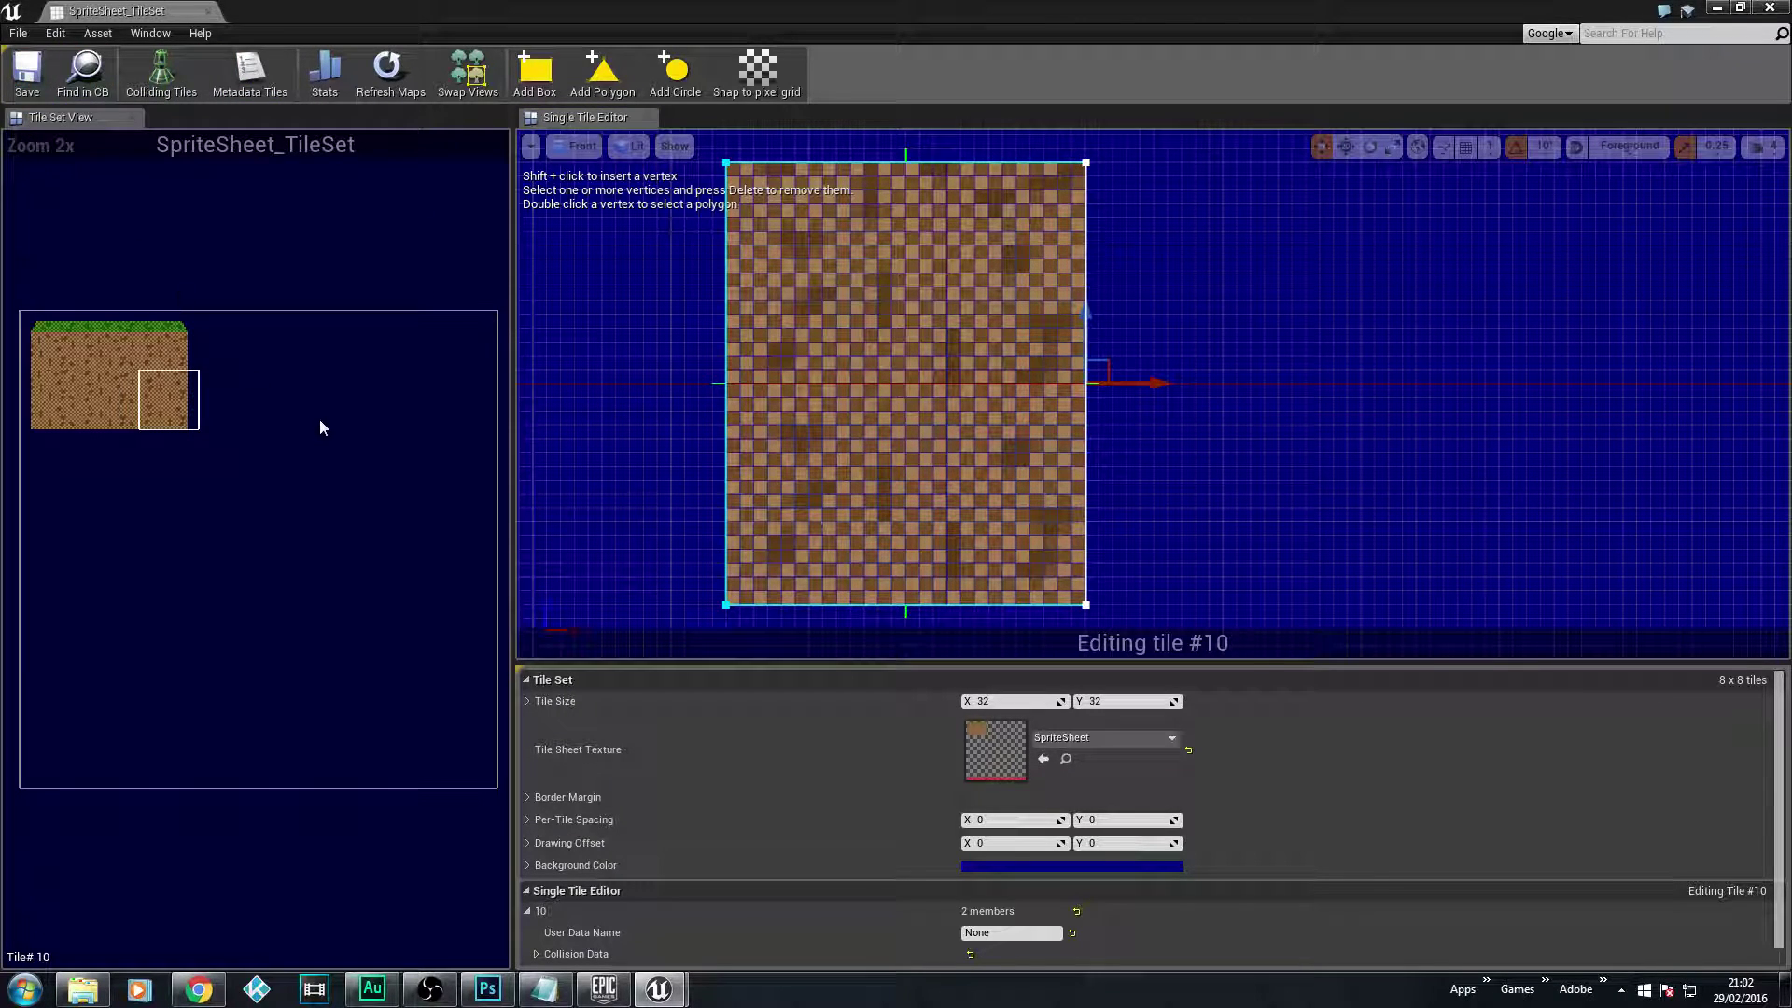